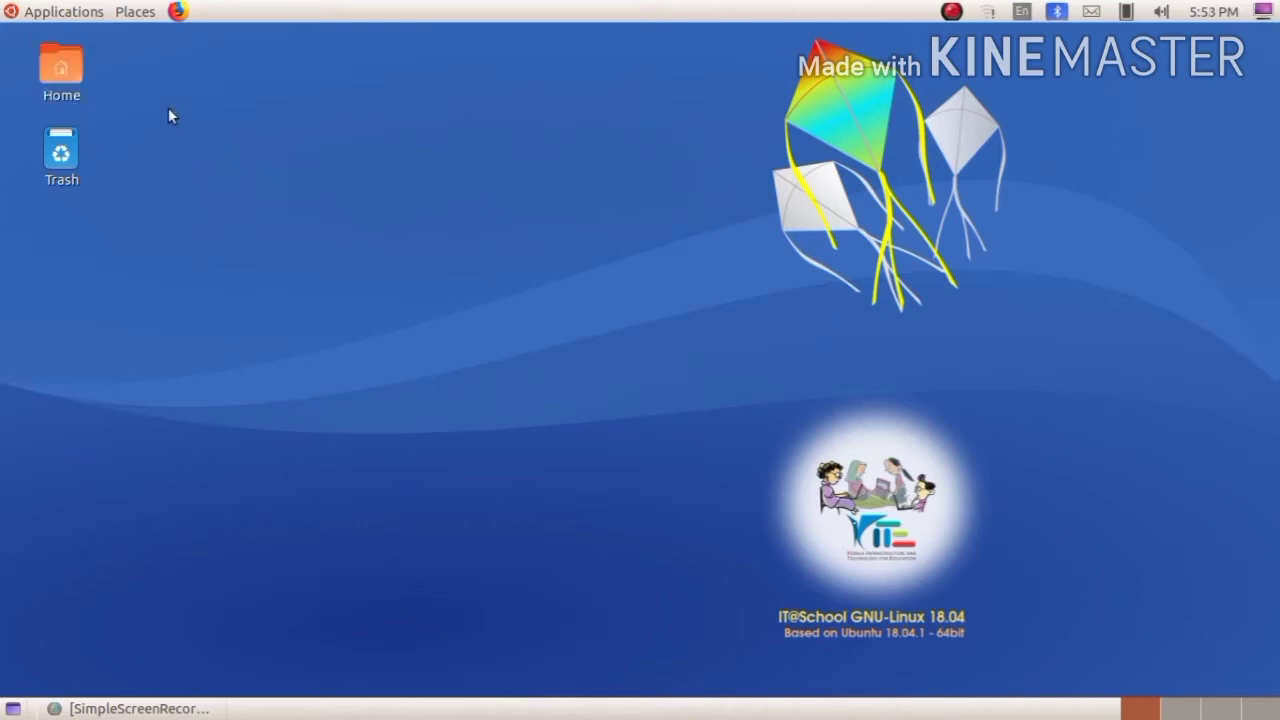
Open the document ചെറുകഥ.odt from the Standard_9 folder in School_Resources
click(82, 8)
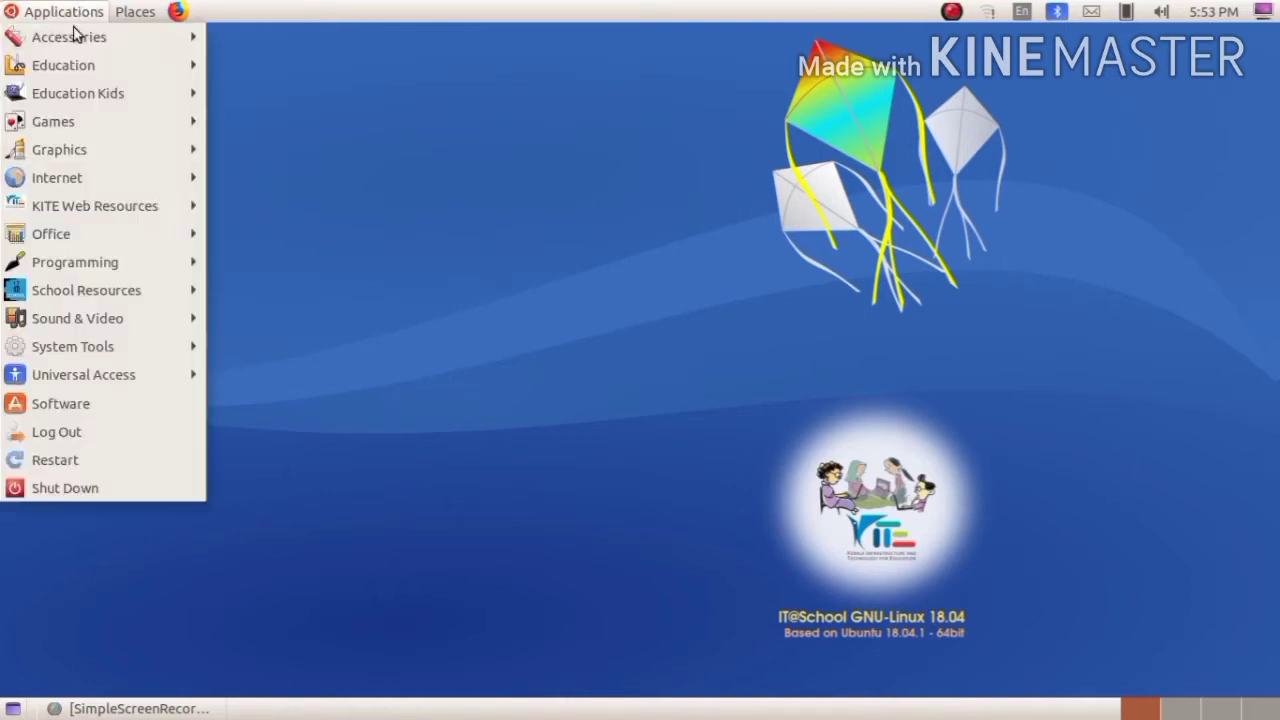
mouse_move(97, 240)
mouse_move(190, 290)
click(297, 331)
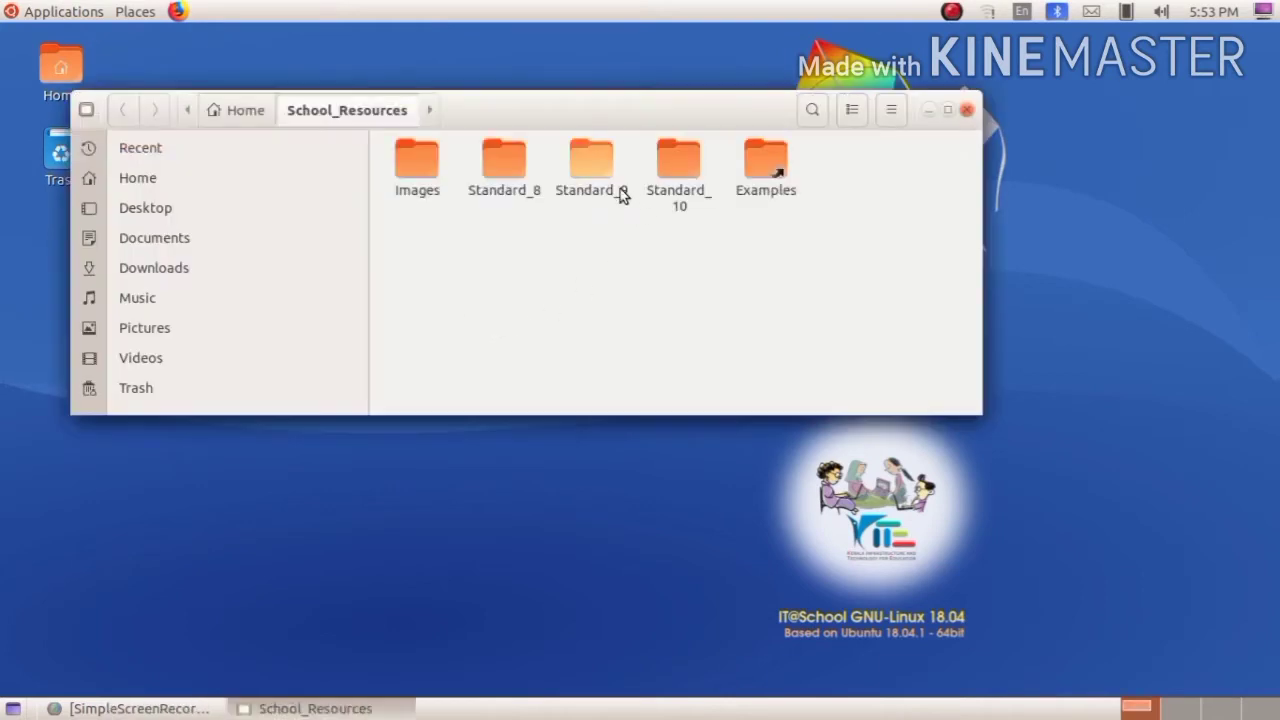
double_click(615, 188)
double_click(692, 270)
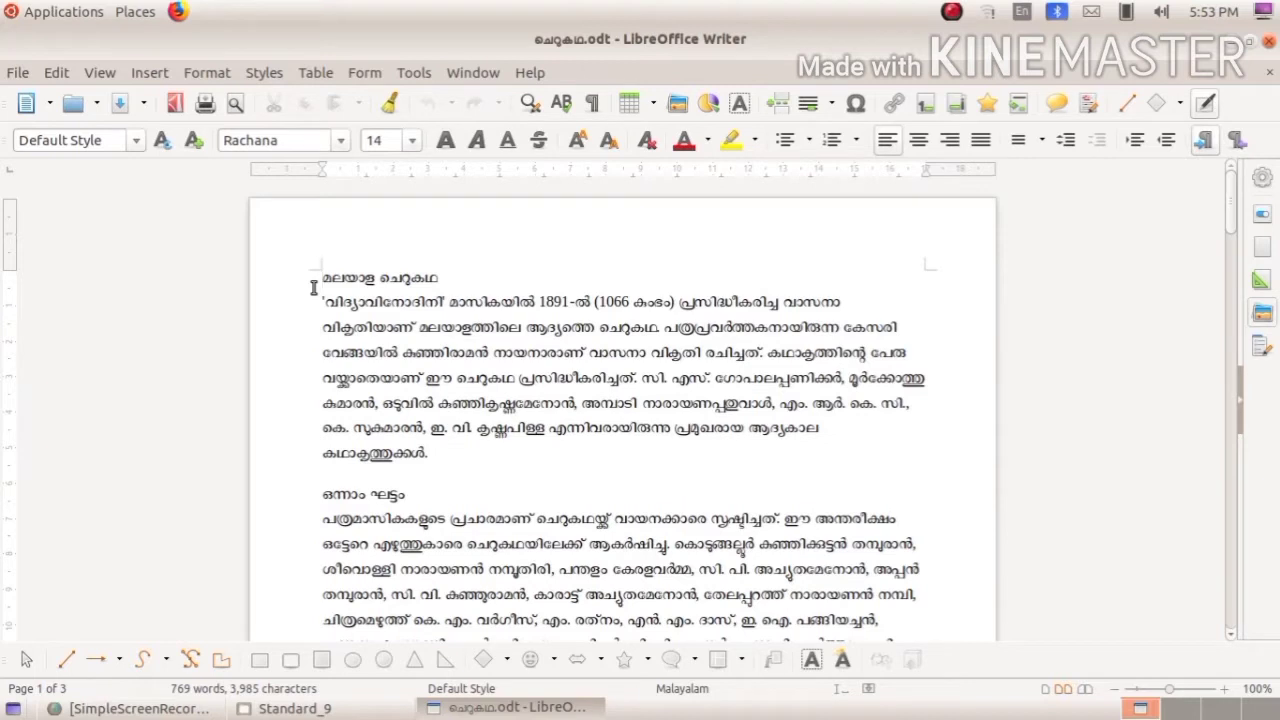
Save a copy of the document as ചെറുകഥ in the student's named folder inside Students_Works_9
click(143, 117)
click(143, 117)
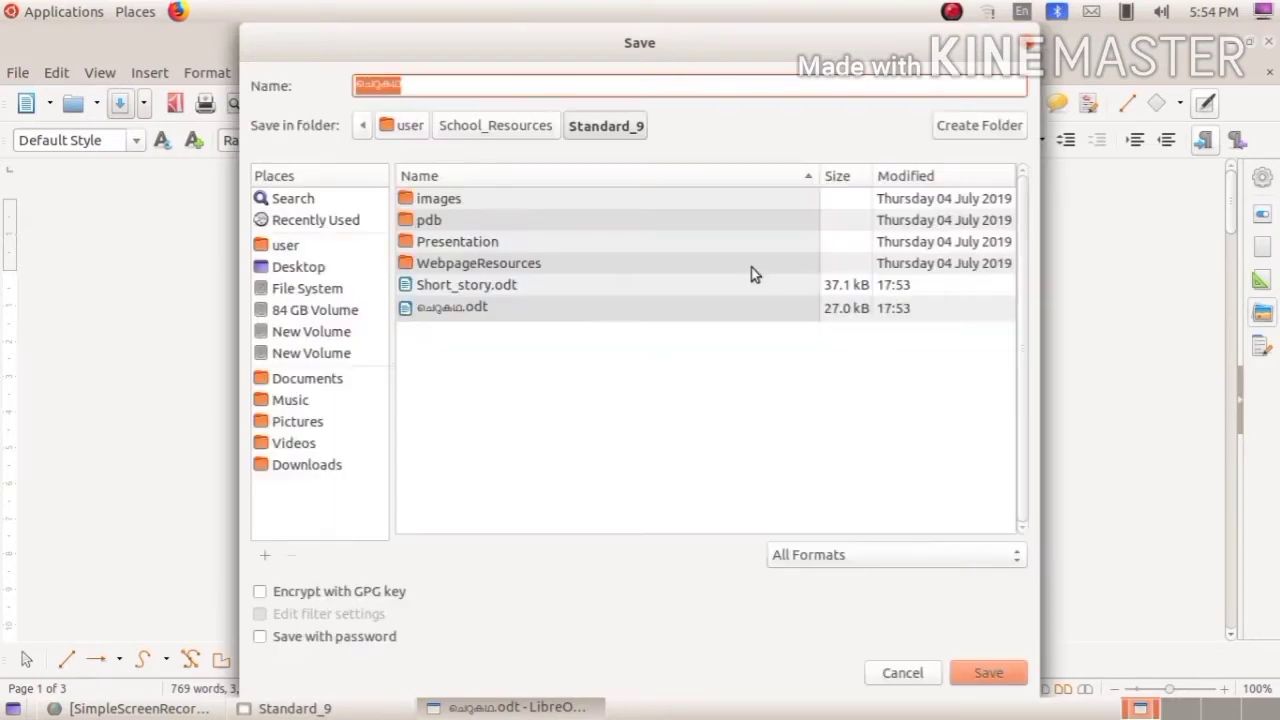
click(412, 127)
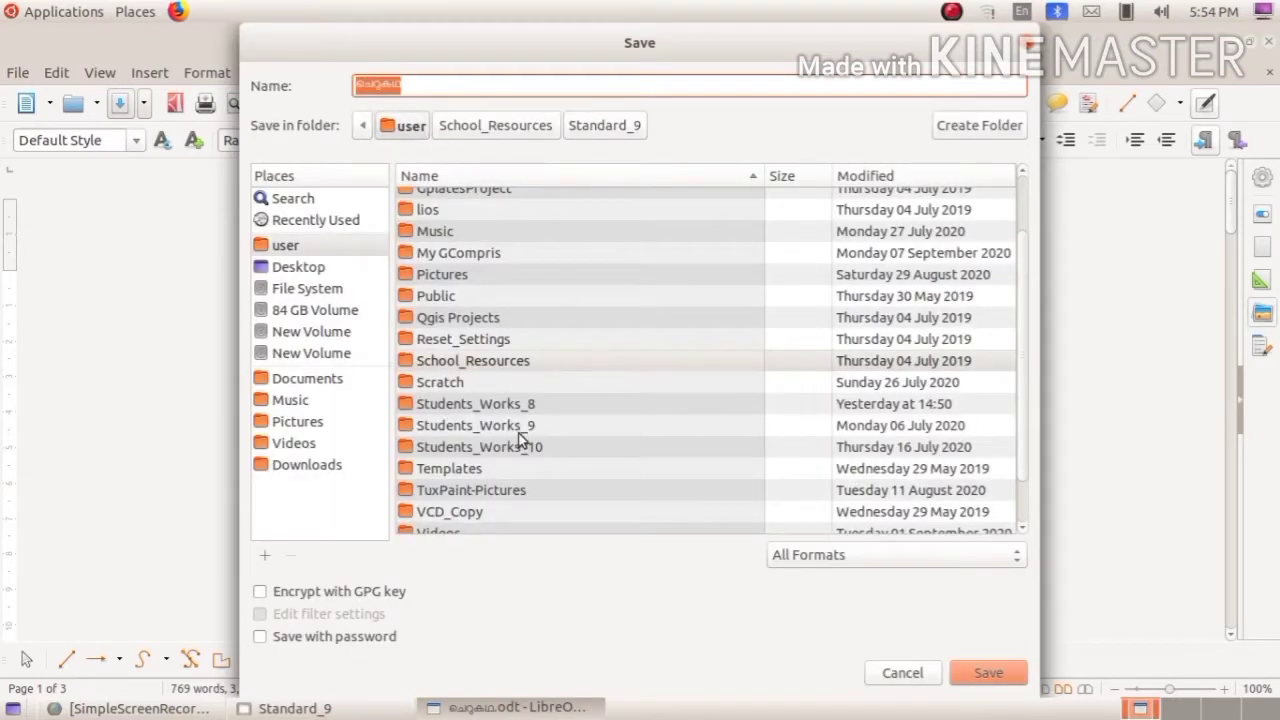
double_click(503, 427)
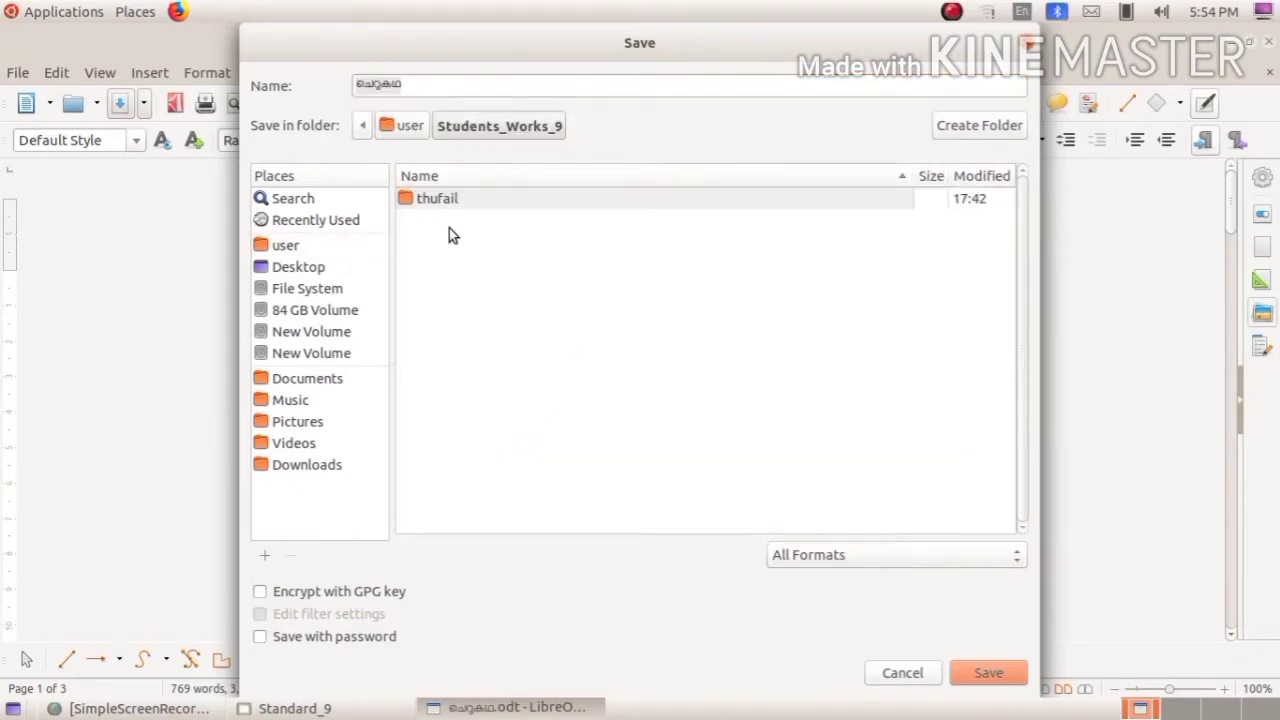
double_click(460, 200)
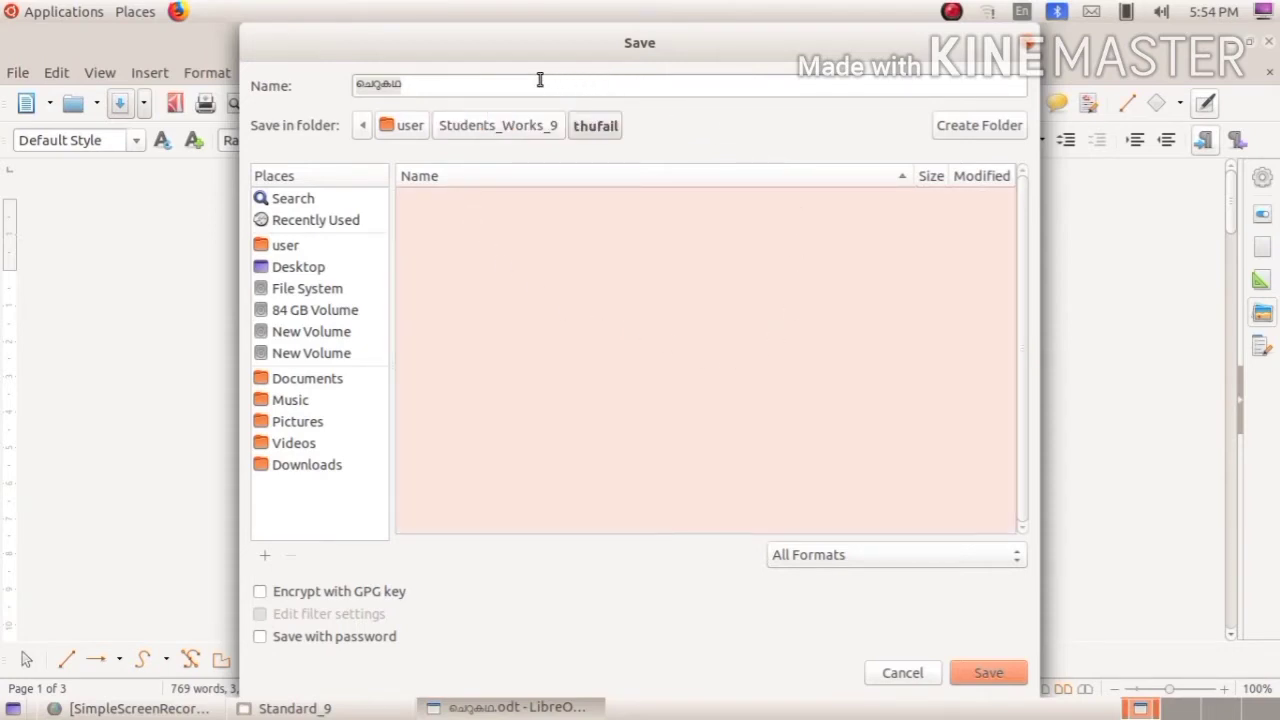
click(504, 86)
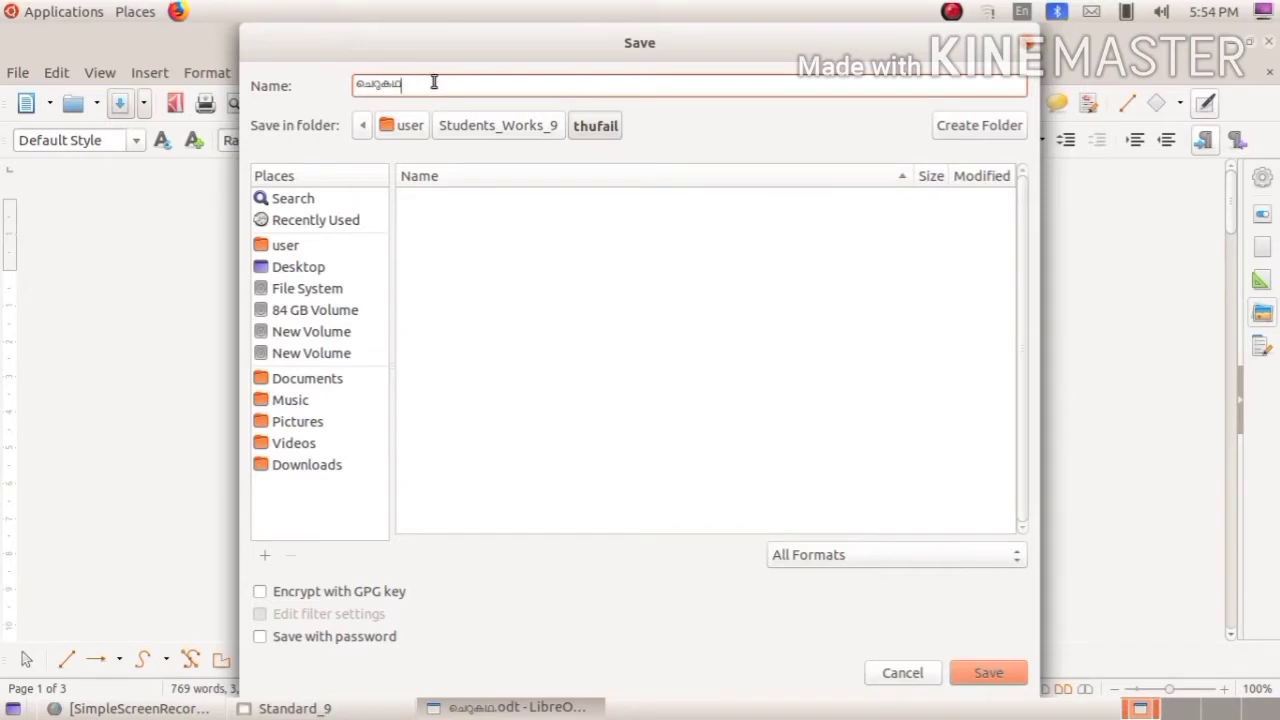
click(988, 673)
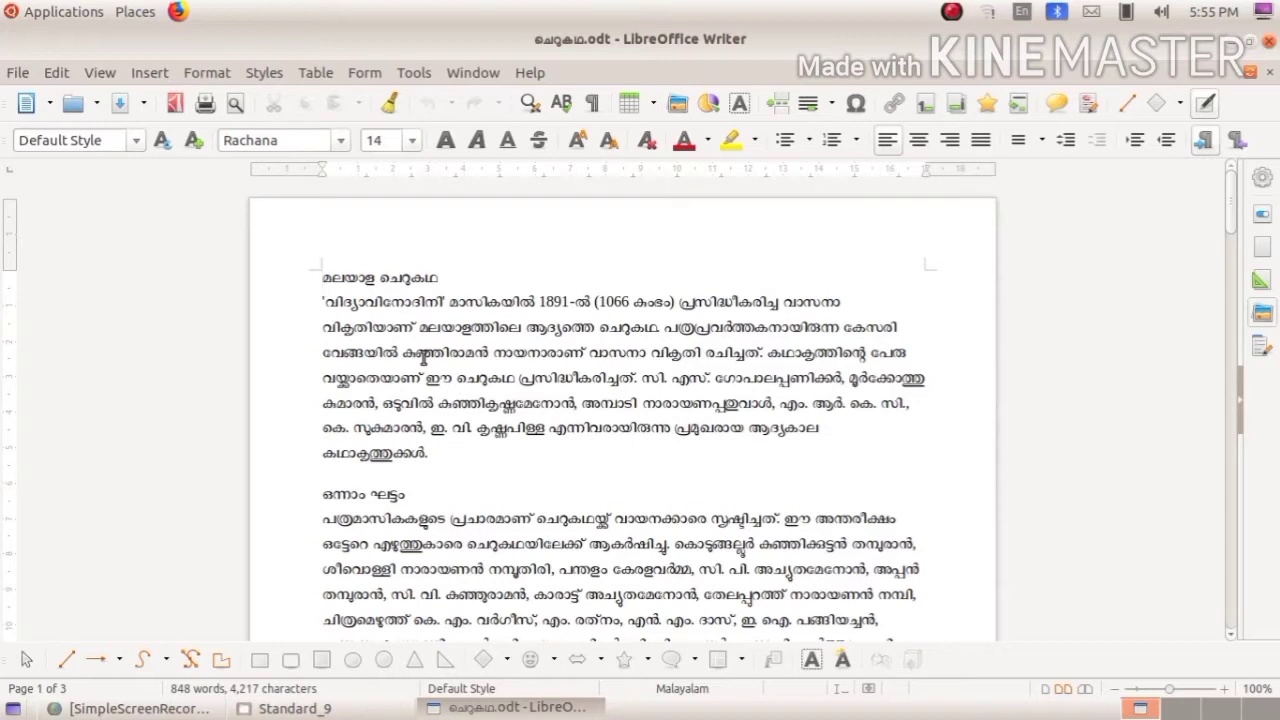
Set the default page style's background to the light yellow colour ffffa6
click(220, 78)
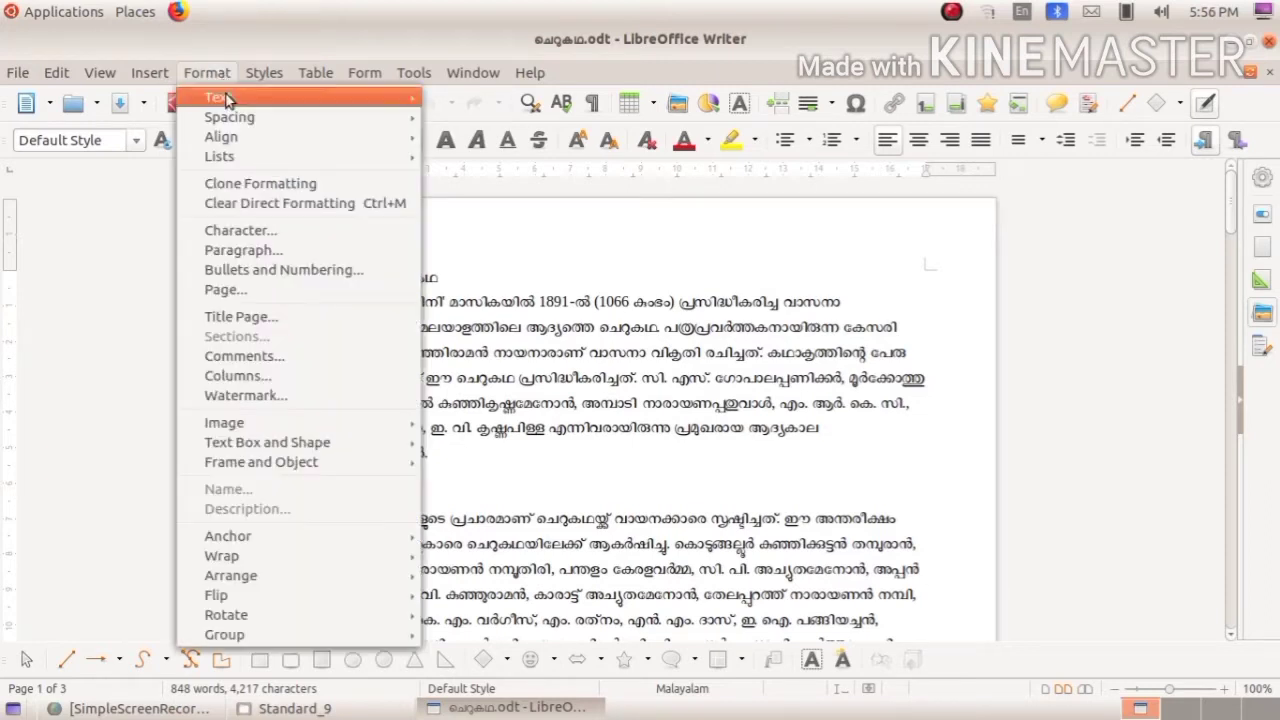
click(224, 295)
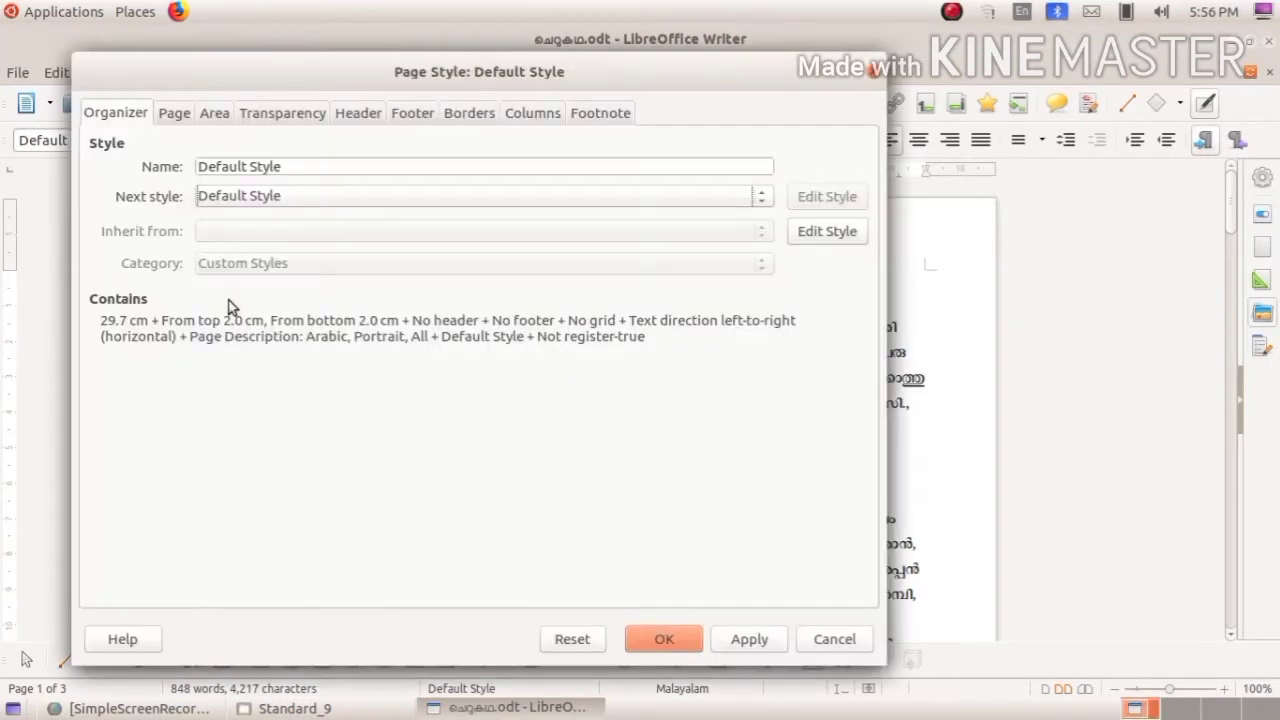
click(216, 119)
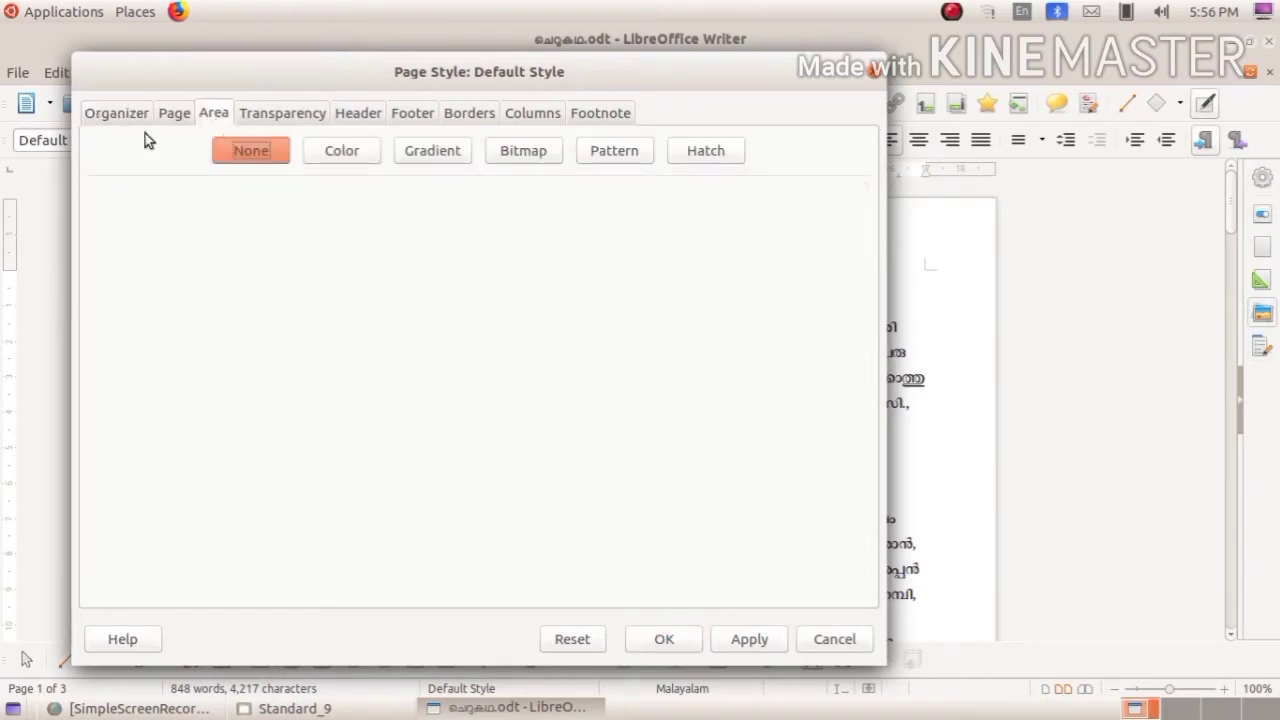
click(349, 156)
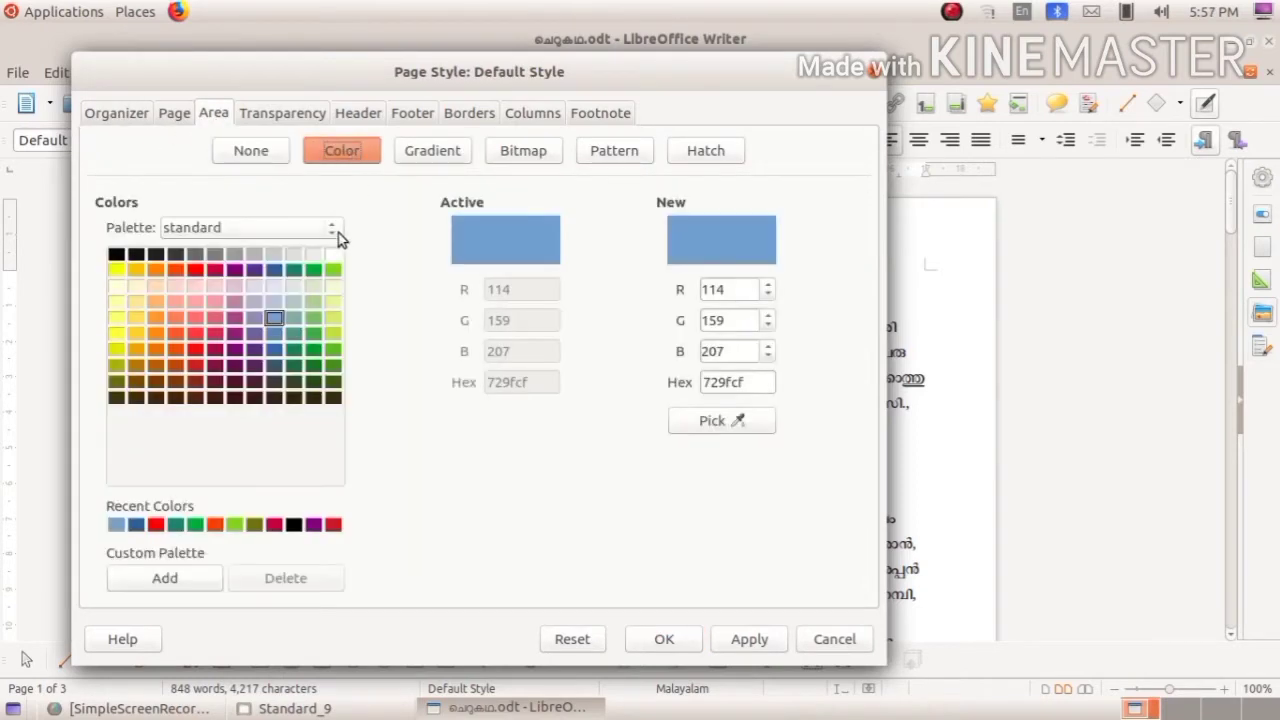
click(117, 303)
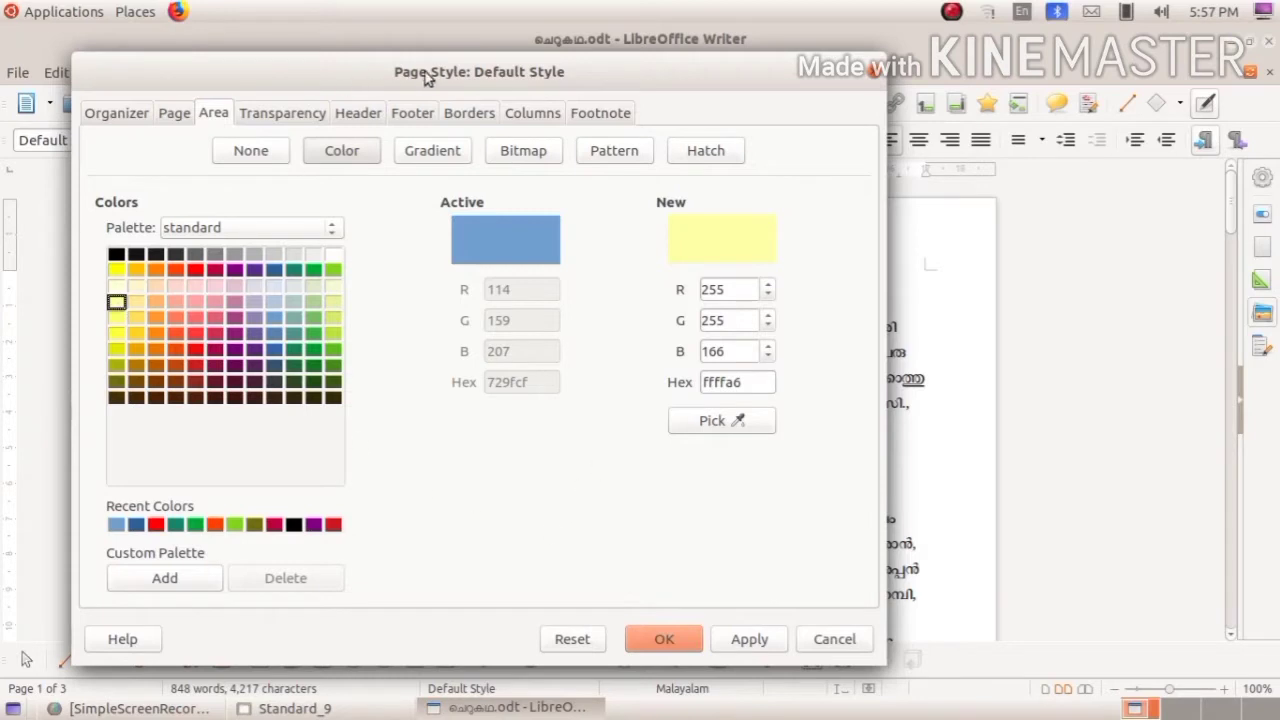
Give the page style a border on all four sides, 1.00 pt wide and red
click(471, 116)
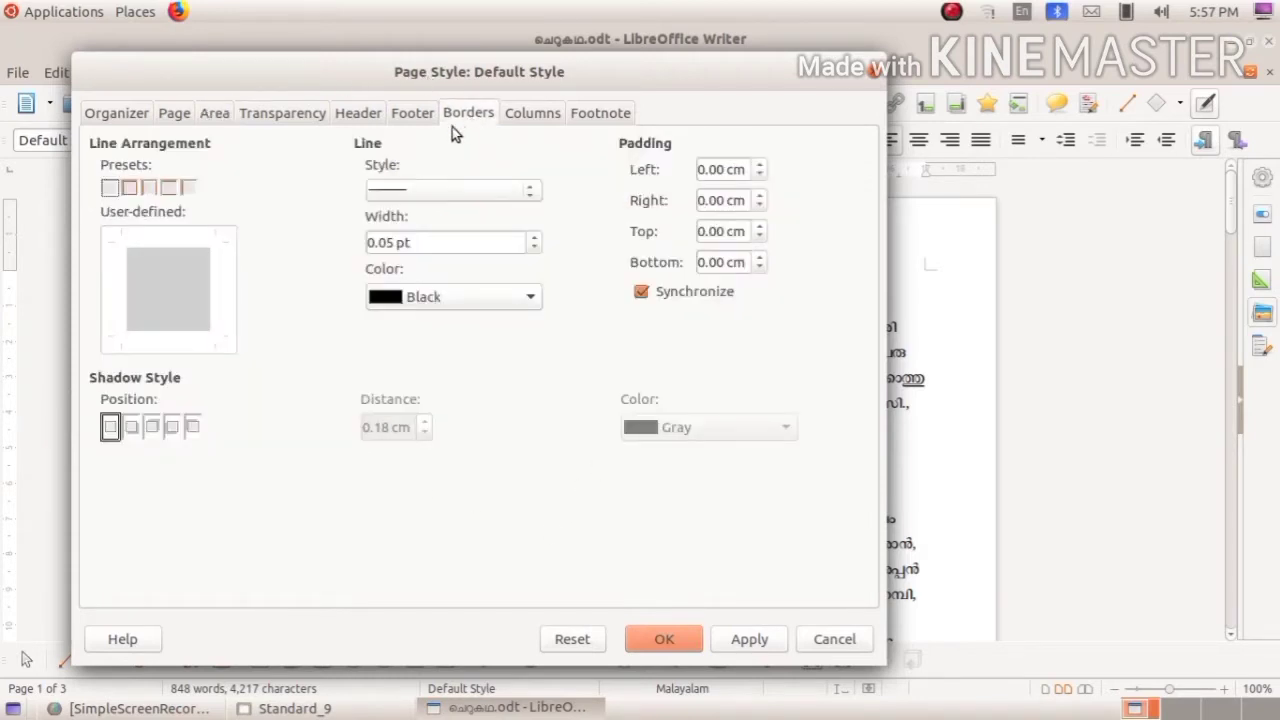
click(129, 188)
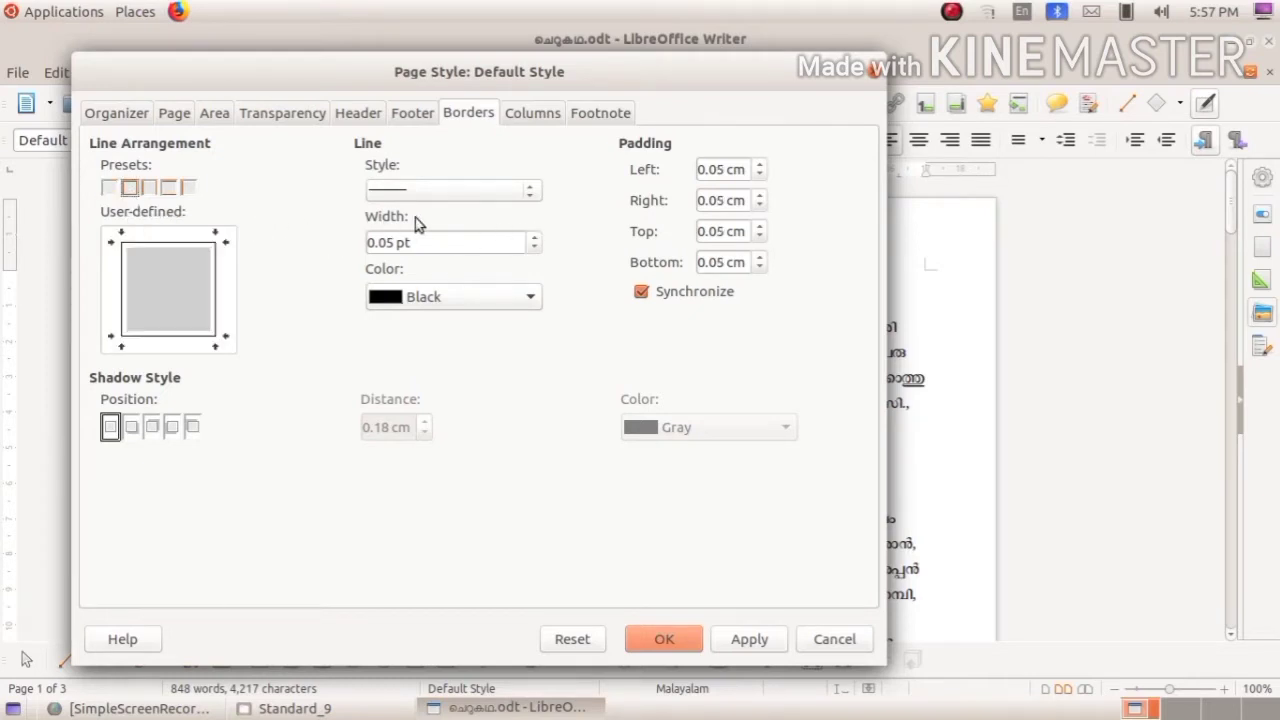
click(534, 239)
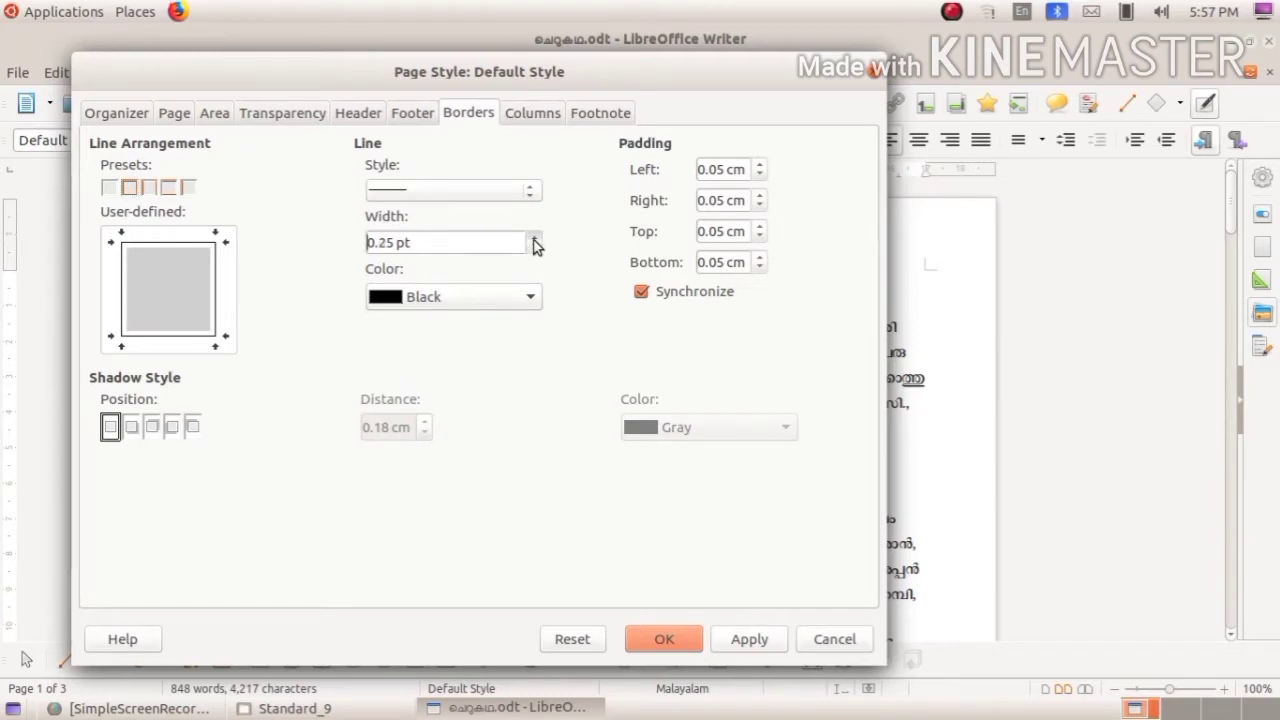
click(534, 239)
click(534, 239)
click(534, 239)
click(530, 300)
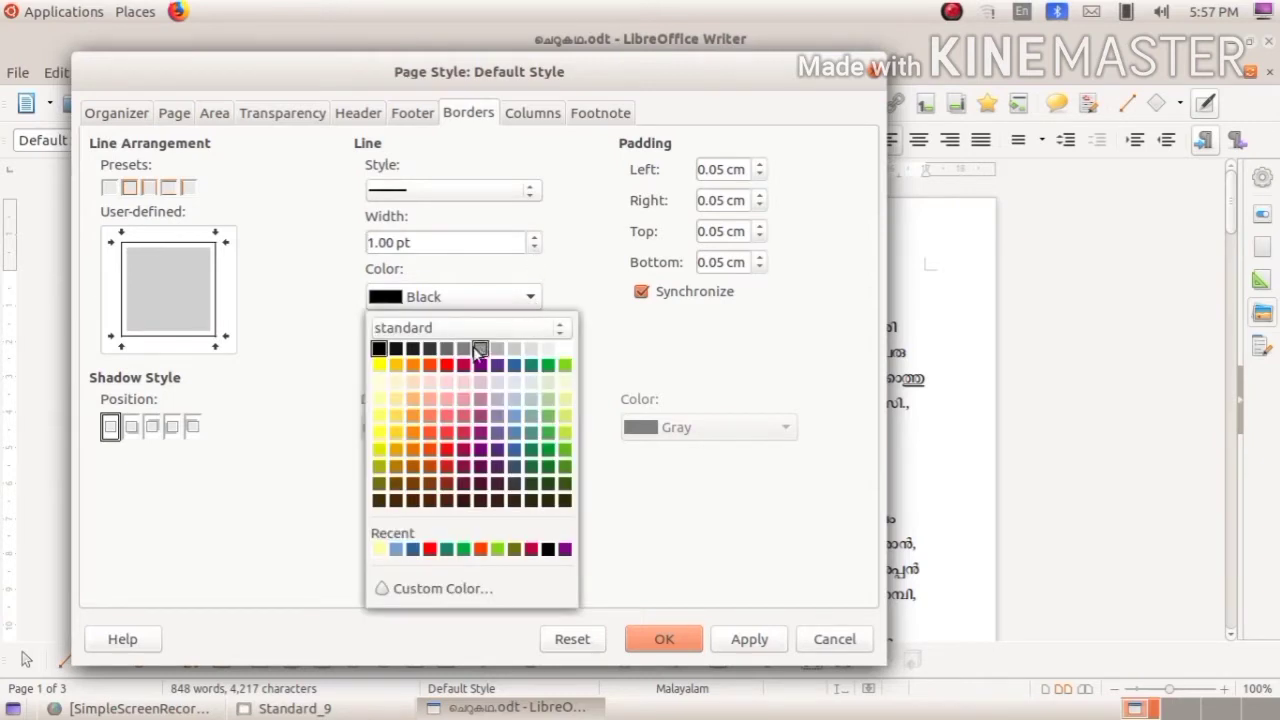
click(446, 365)
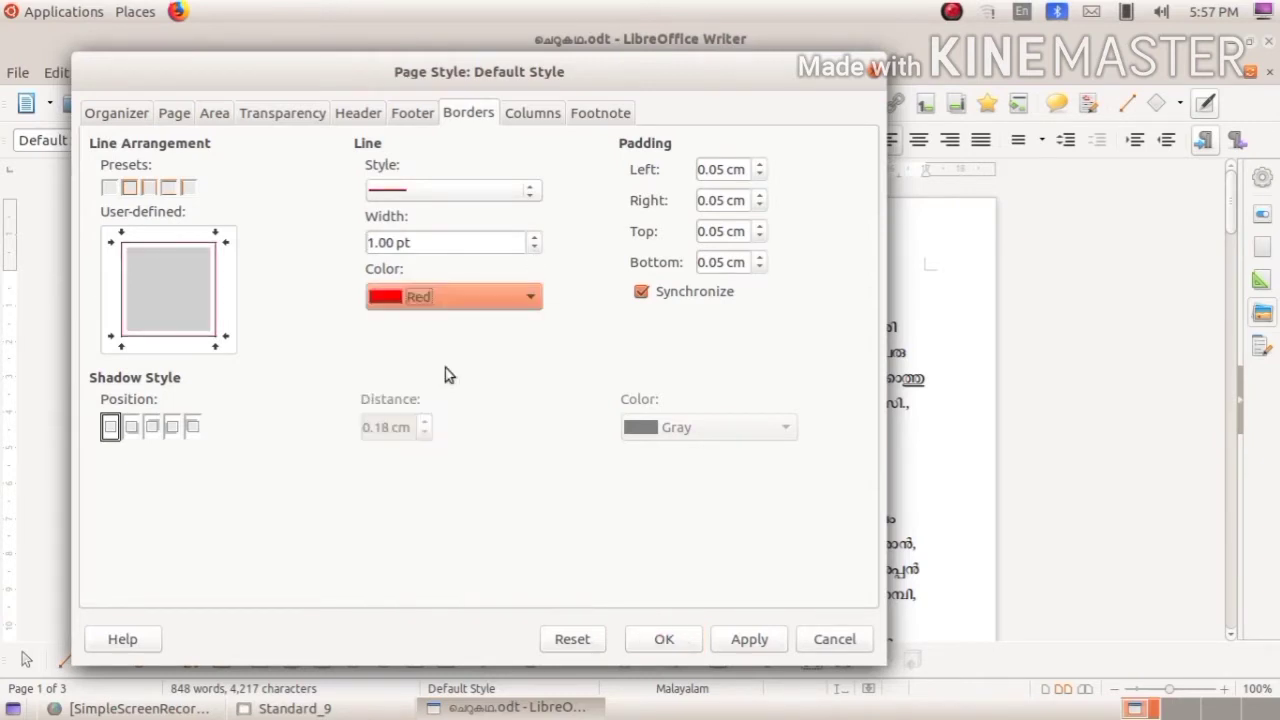
Set the synchronized page border padding to 0.20 cm on every side and apply the page style
click(760, 166)
click(760, 166)
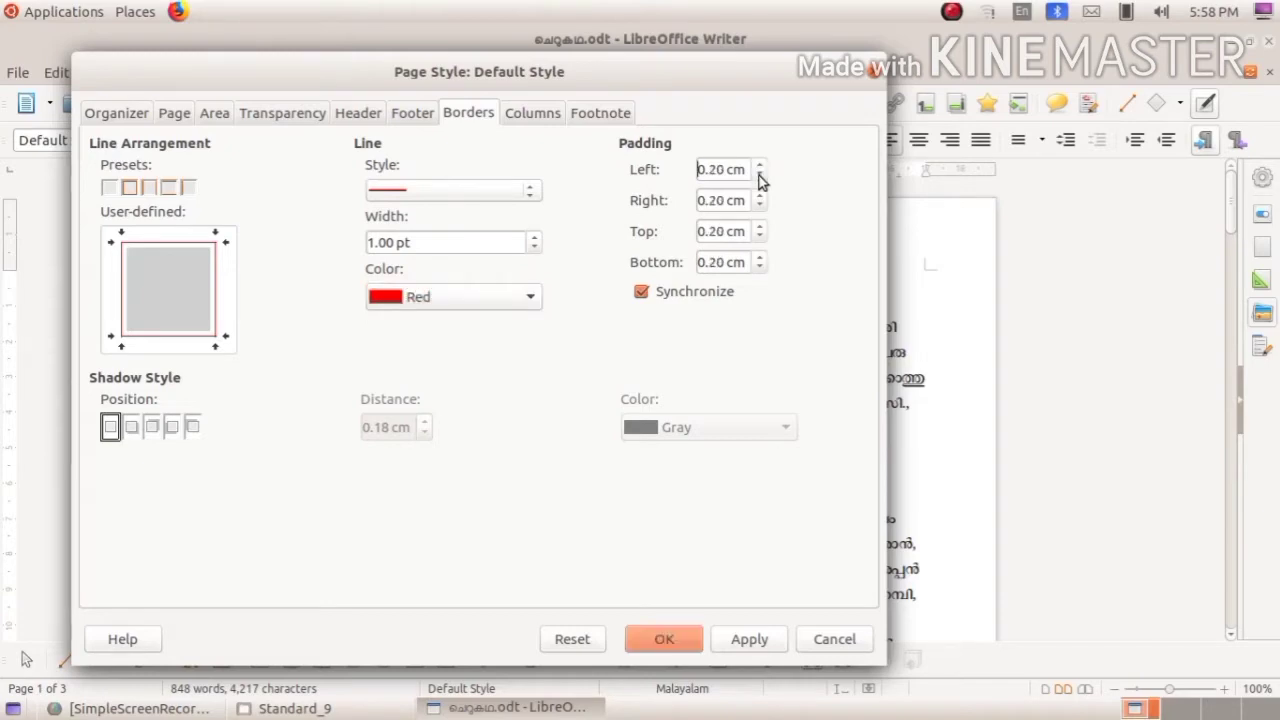
click(664, 639)
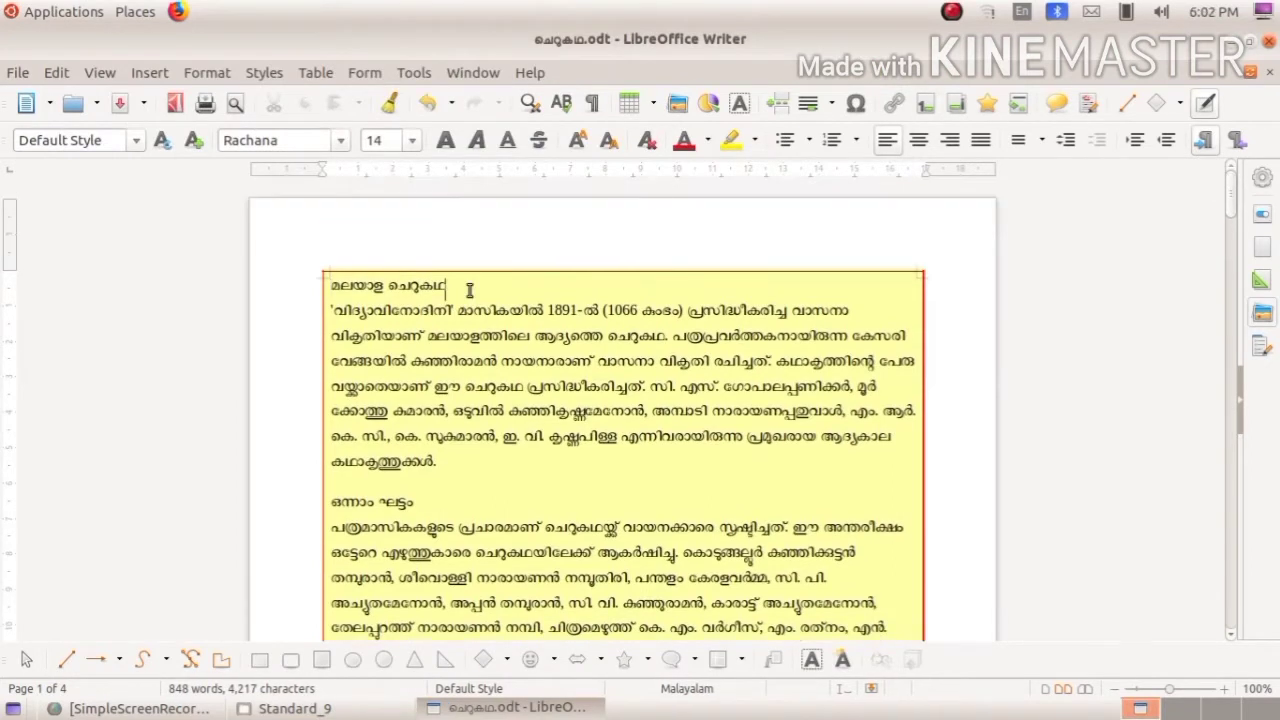
Format the heading മലയാള ചെറുകഥ in the Chilanka font, size 20, bold
drag(446, 287, 330, 283)
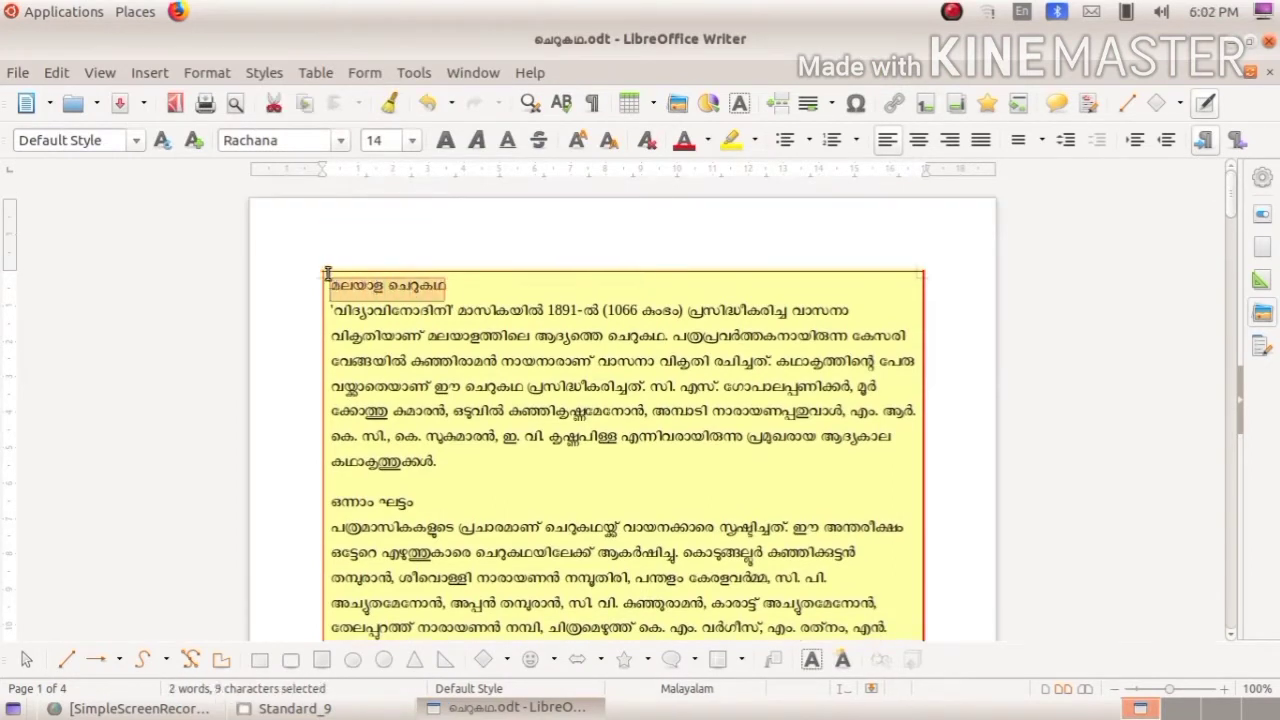
click(340, 141)
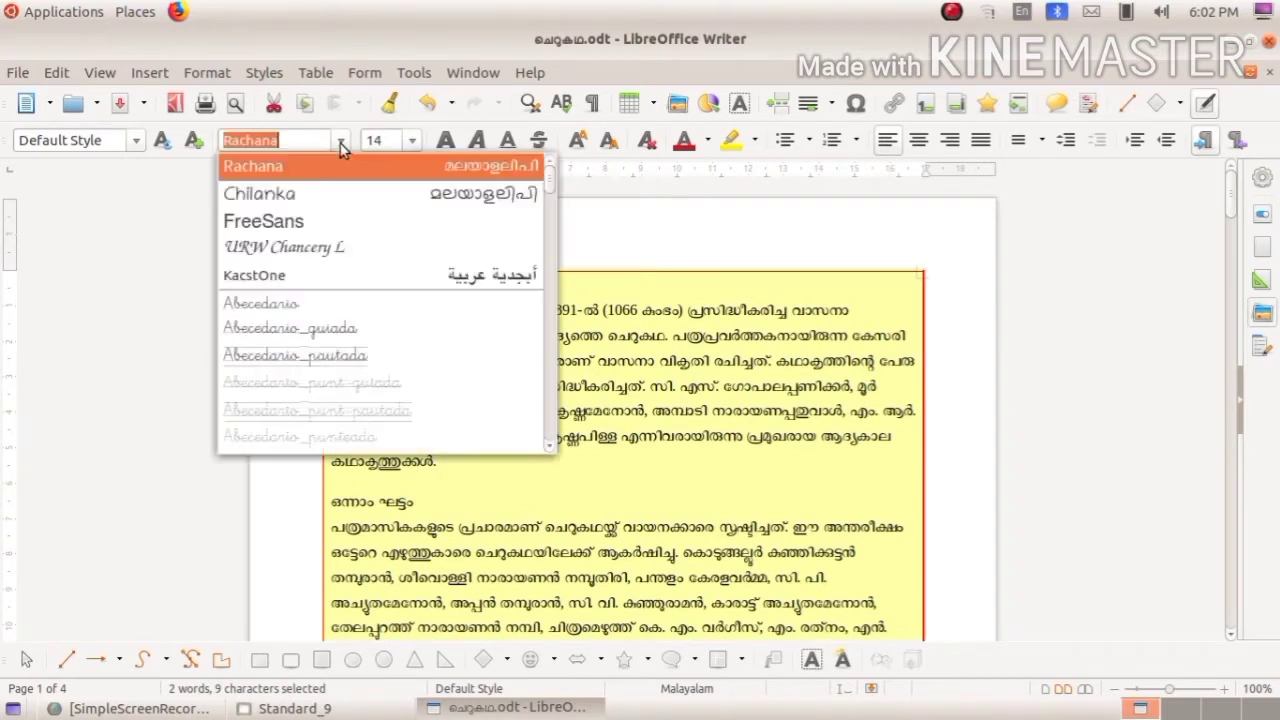
click(340, 195)
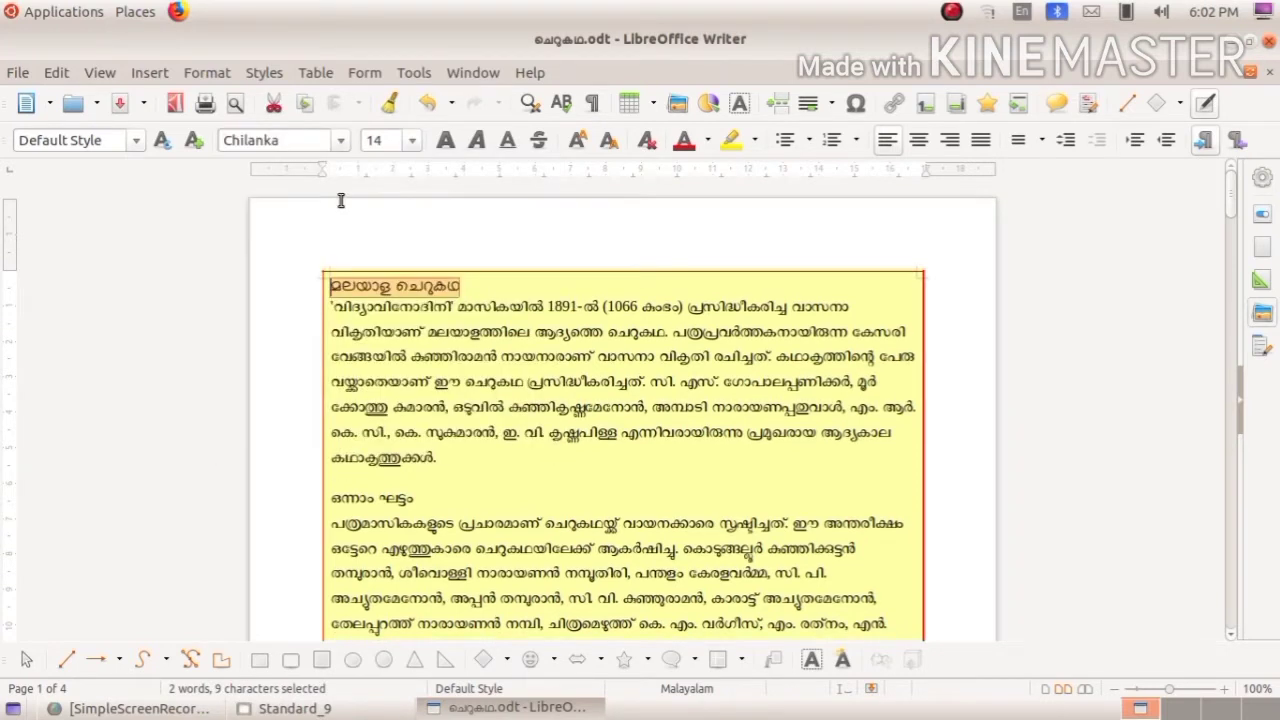
click(411, 141)
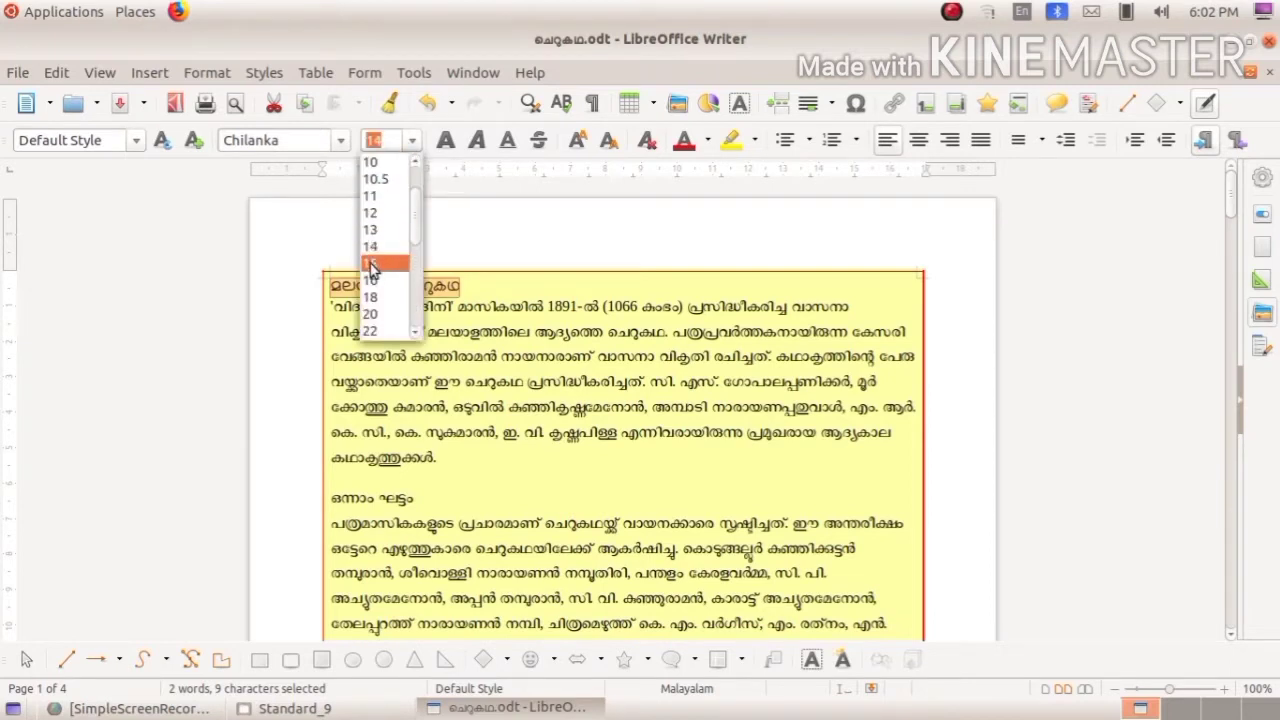
click(373, 315)
click(447, 150)
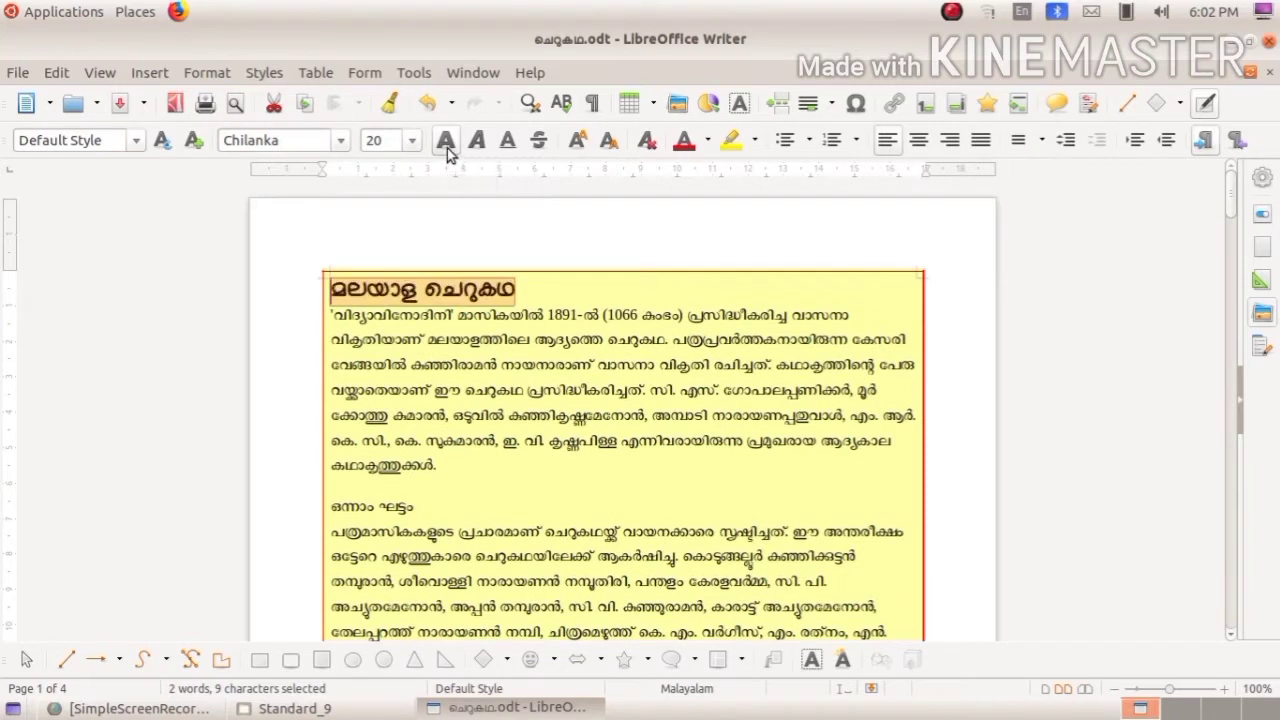
Centre the heading, colour its text blue and underline it
click(920, 143)
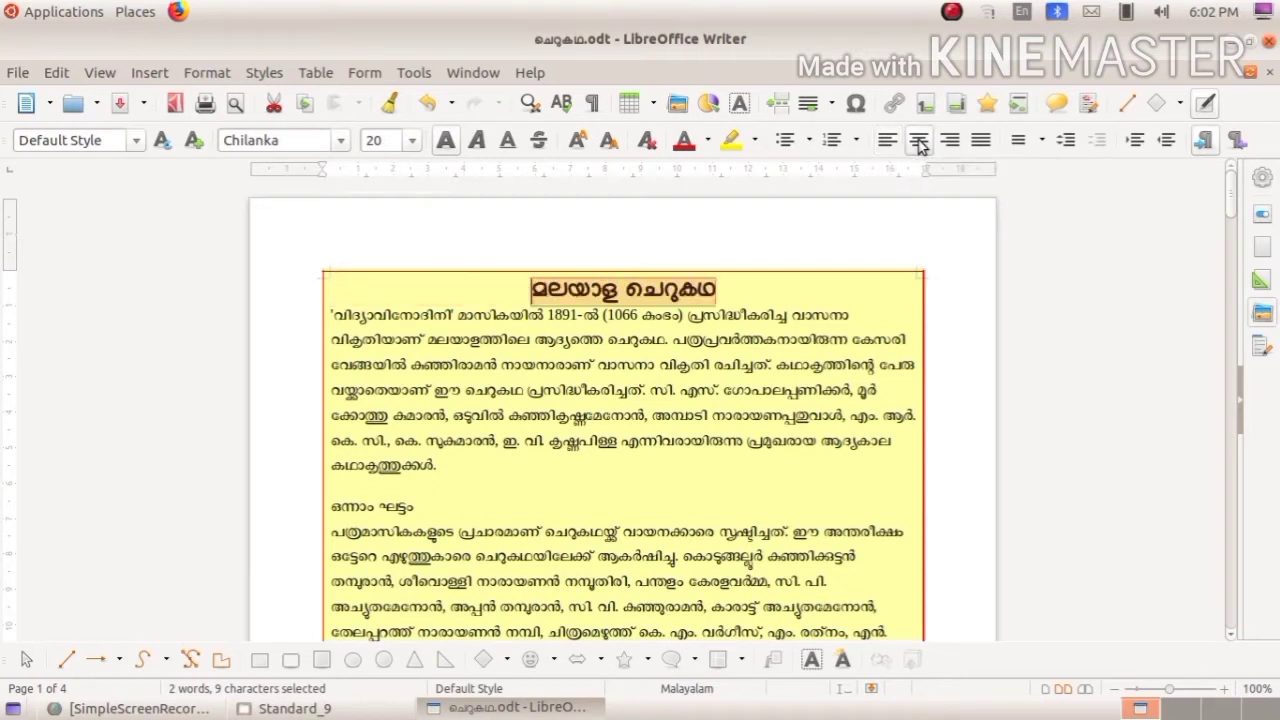
click(709, 145)
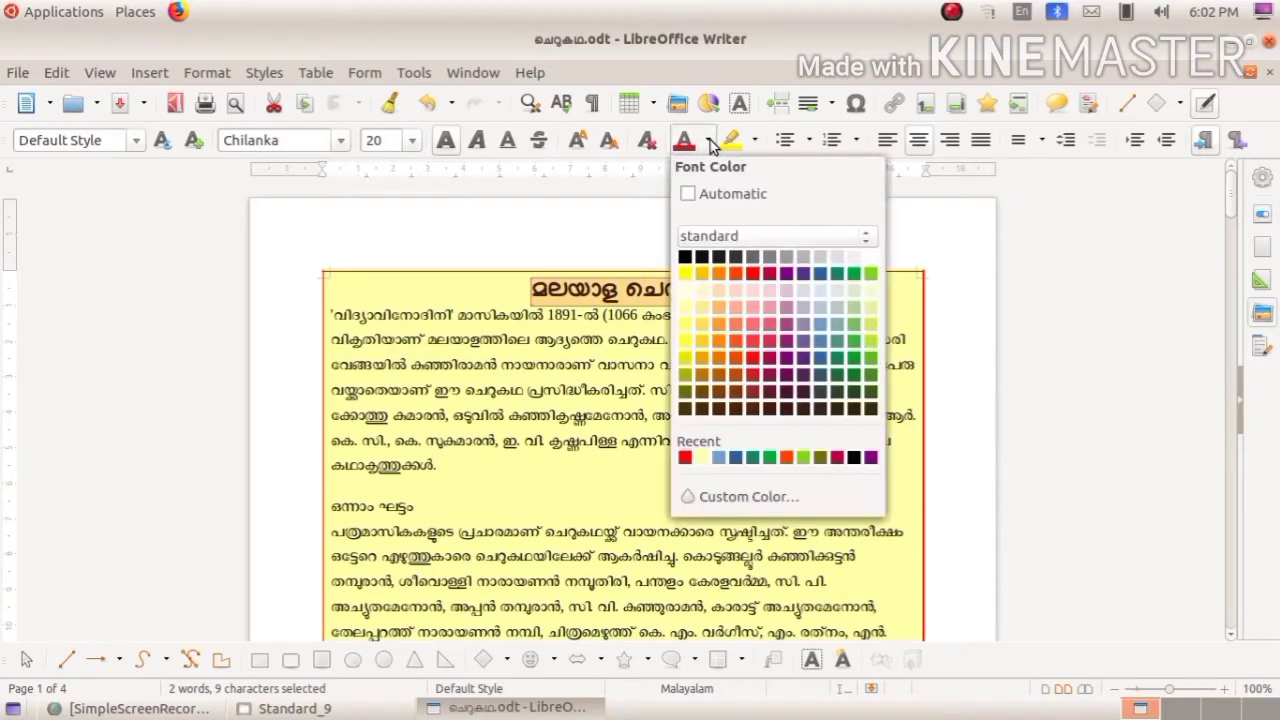
click(822, 280)
drag(718, 290, 519, 280)
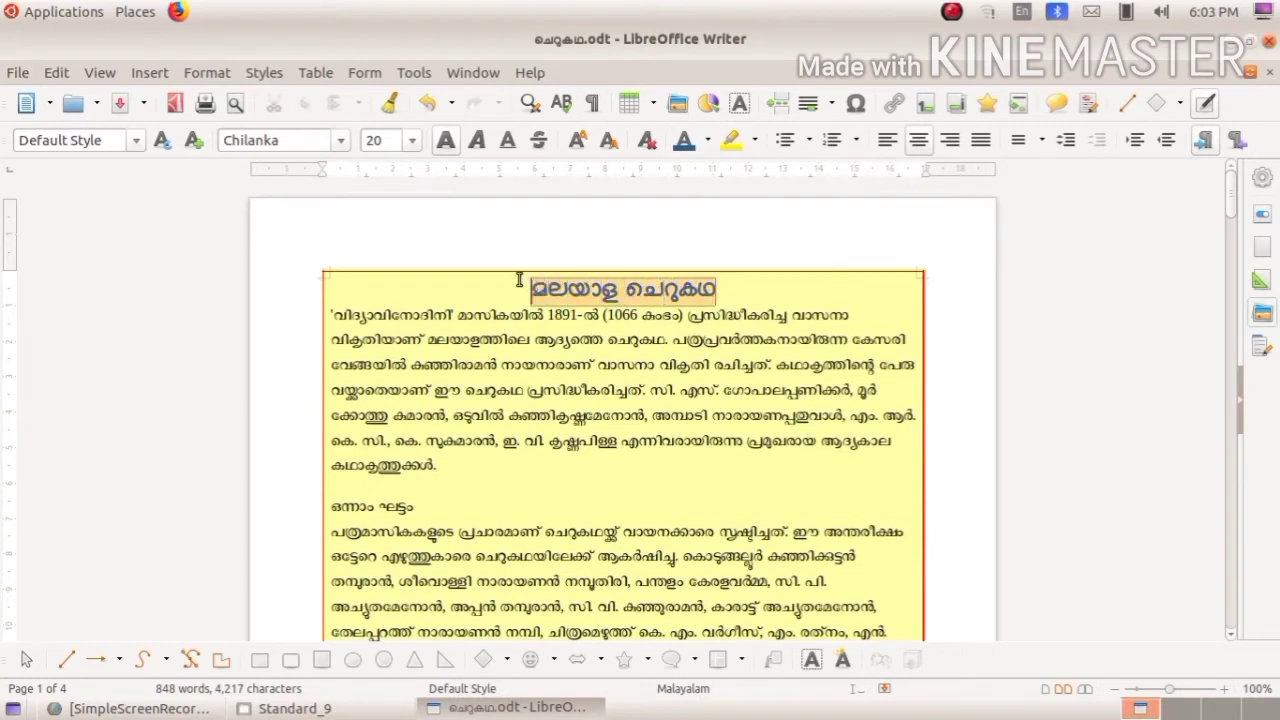
click(510, 147)
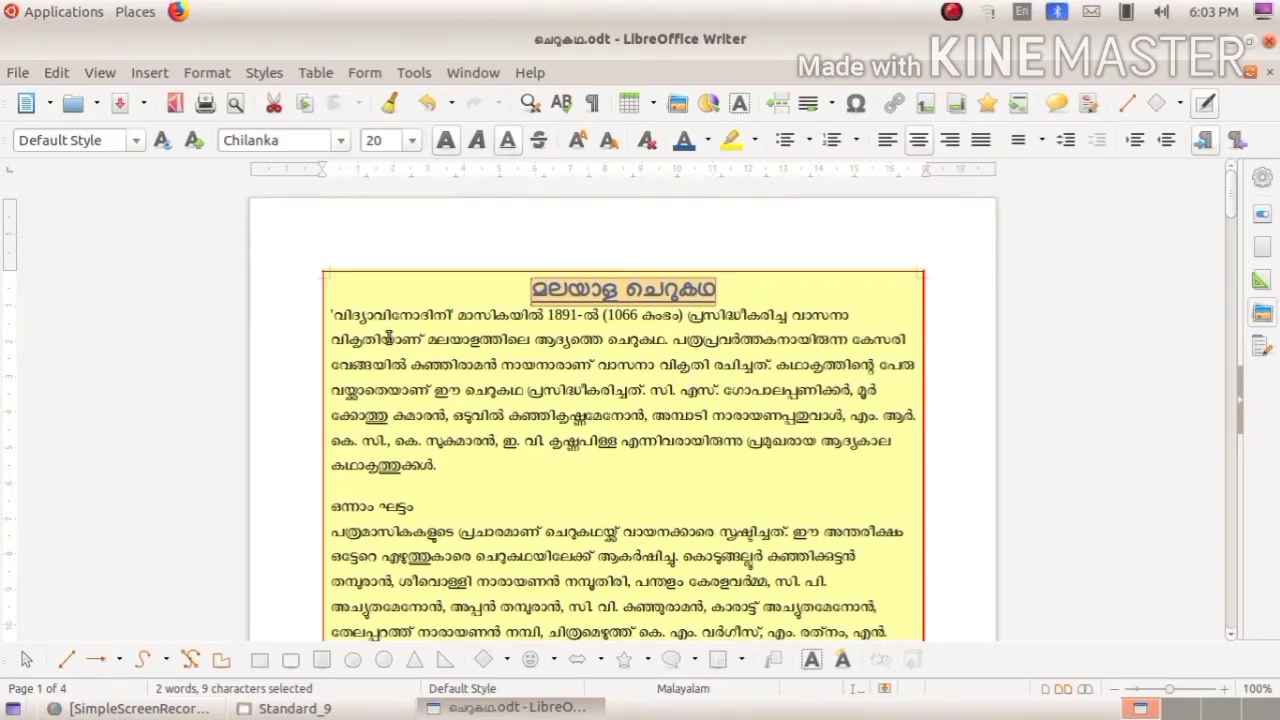
Select all the body text below the heading through the last page and make it italic
drag(326, 311, 624, 715)
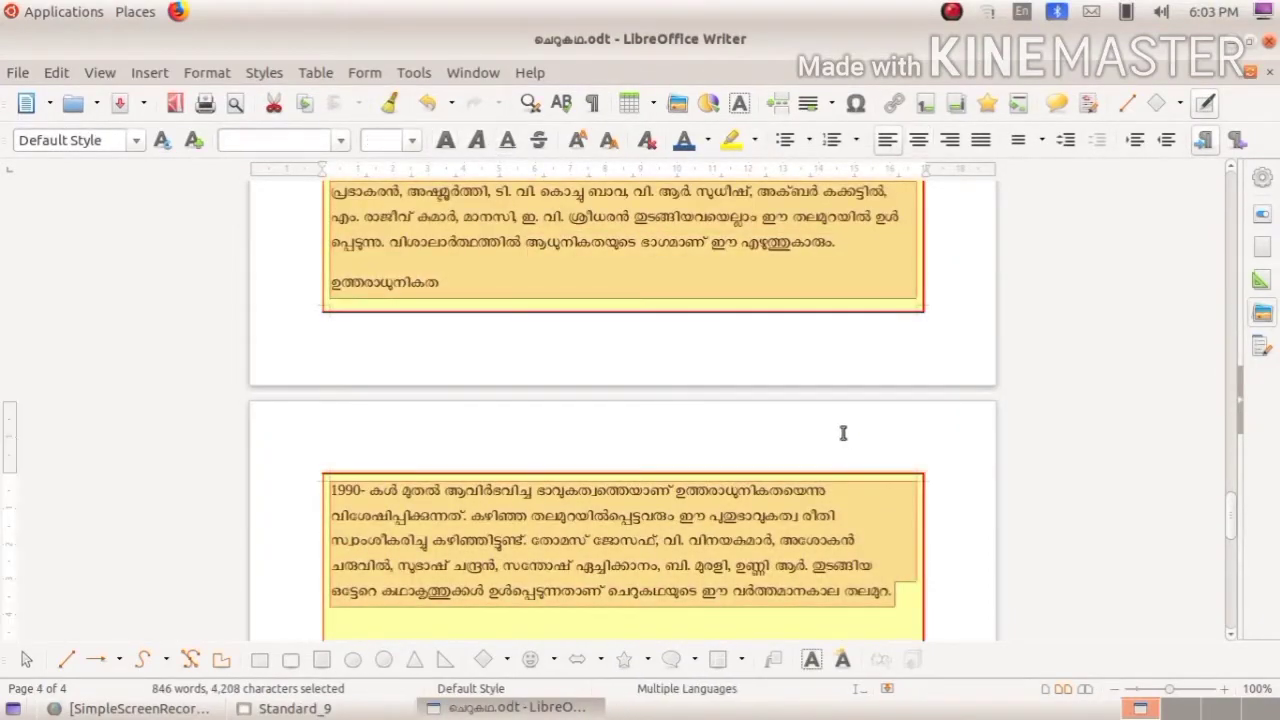
scroll(594, 337, up, 6)
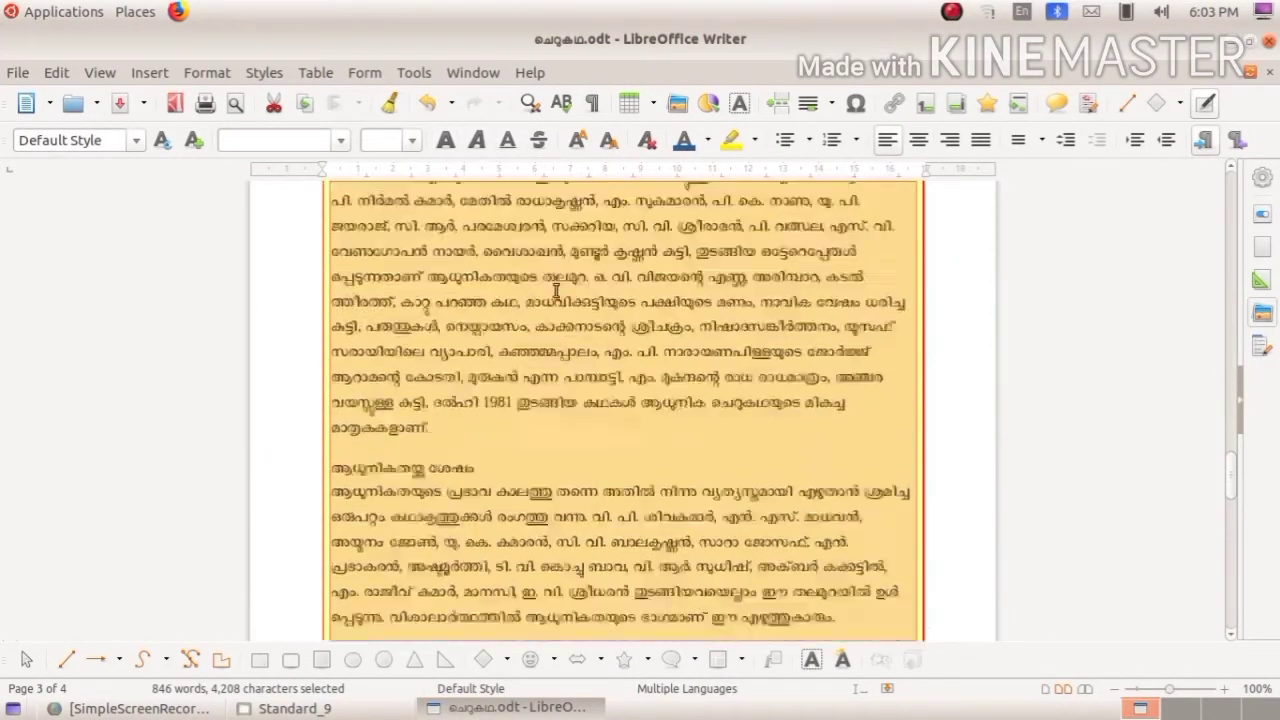
scroll(556, 290, up, 1)
scroll(514, 306, down, 9)
scroll(626, 483, up, 4)
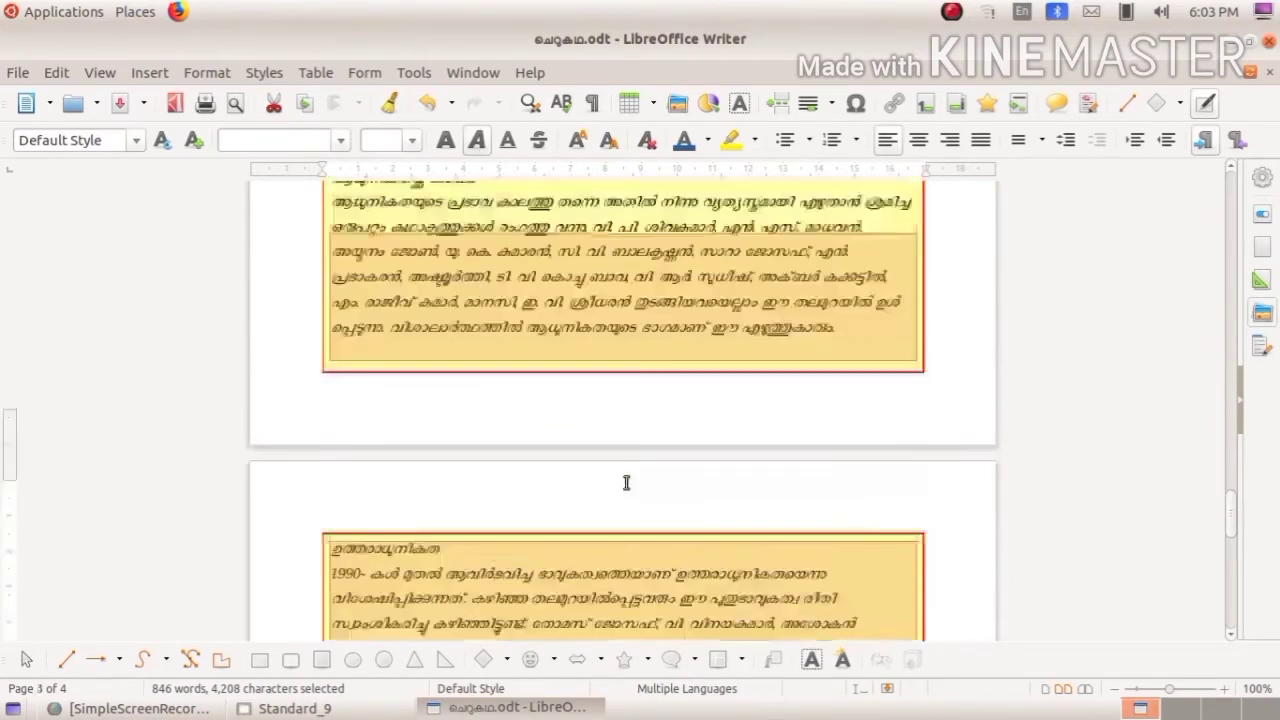
scroll(626, 483, up, 18)
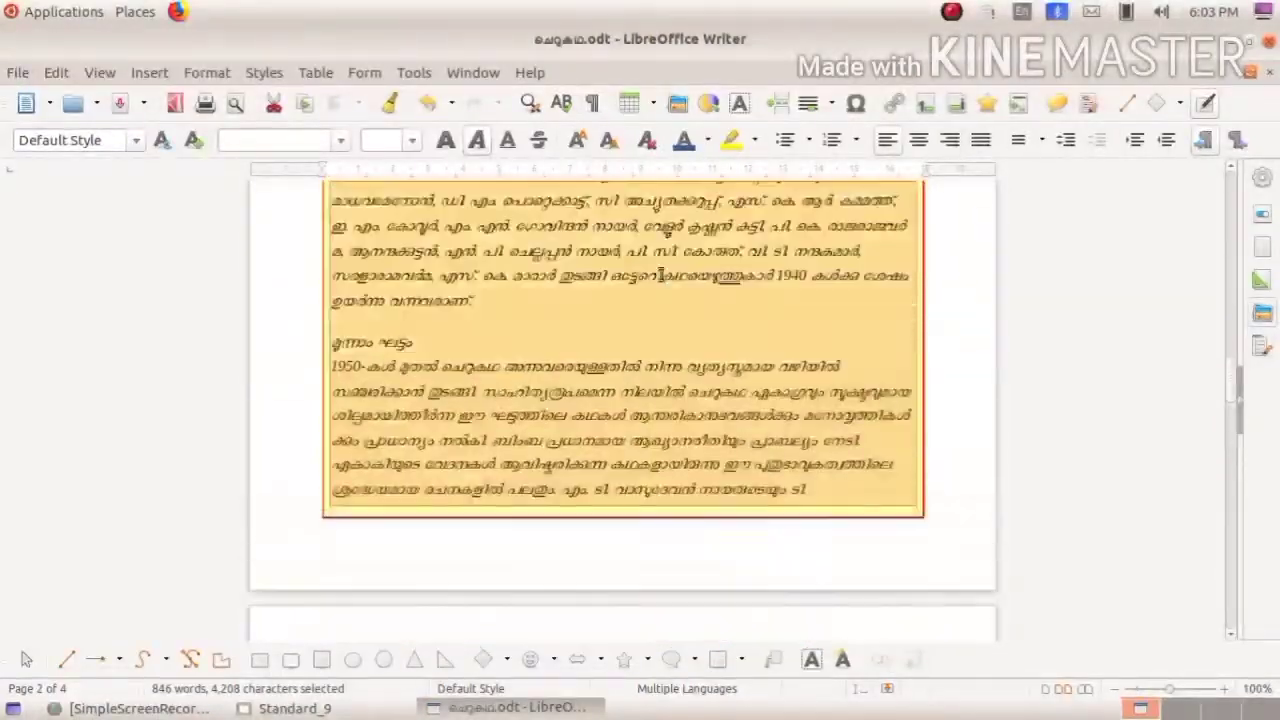
scroll(1179, 206, up, 6)
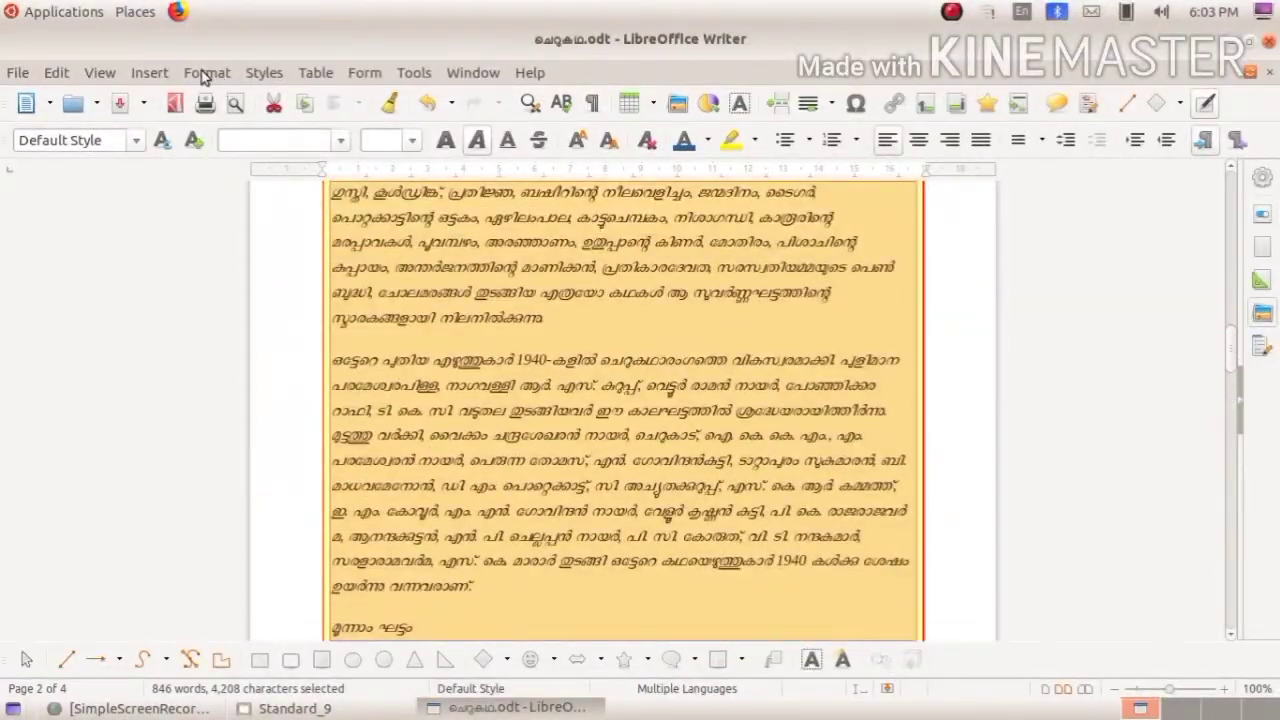
Give the selected body paragraphs a first-line indent of about 1 cm
click(205, 72)
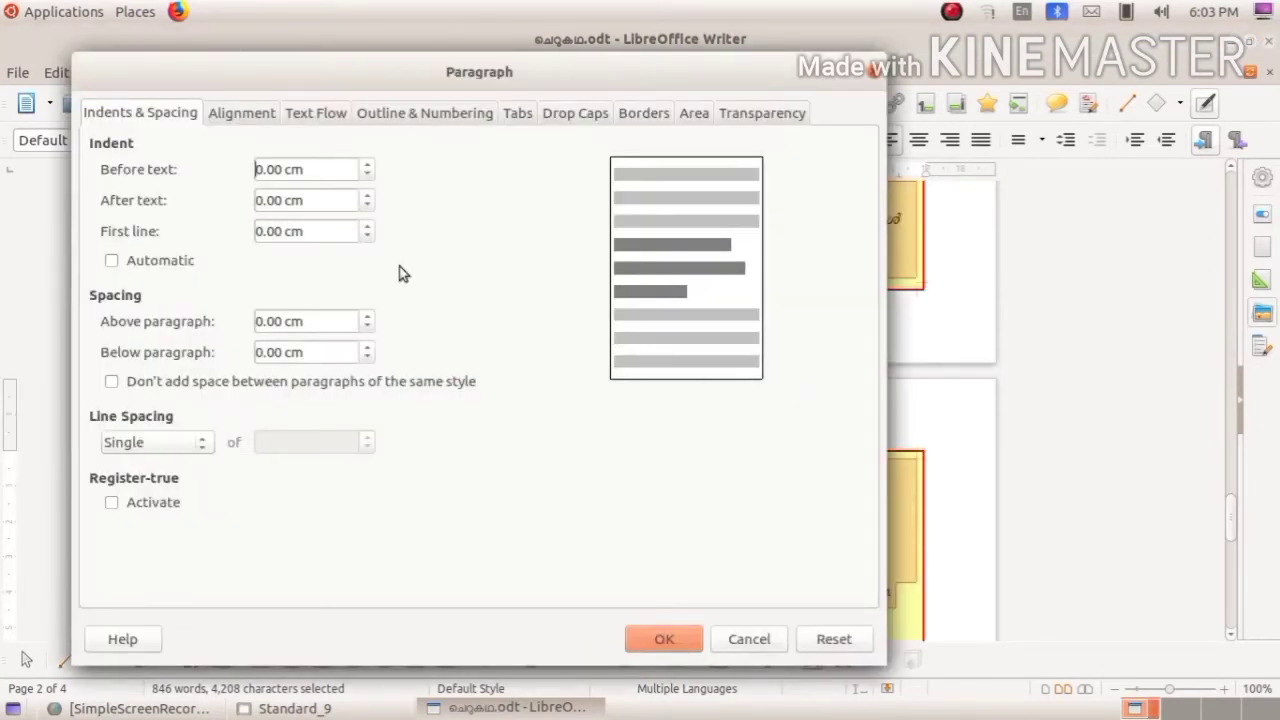
click(371, 227)
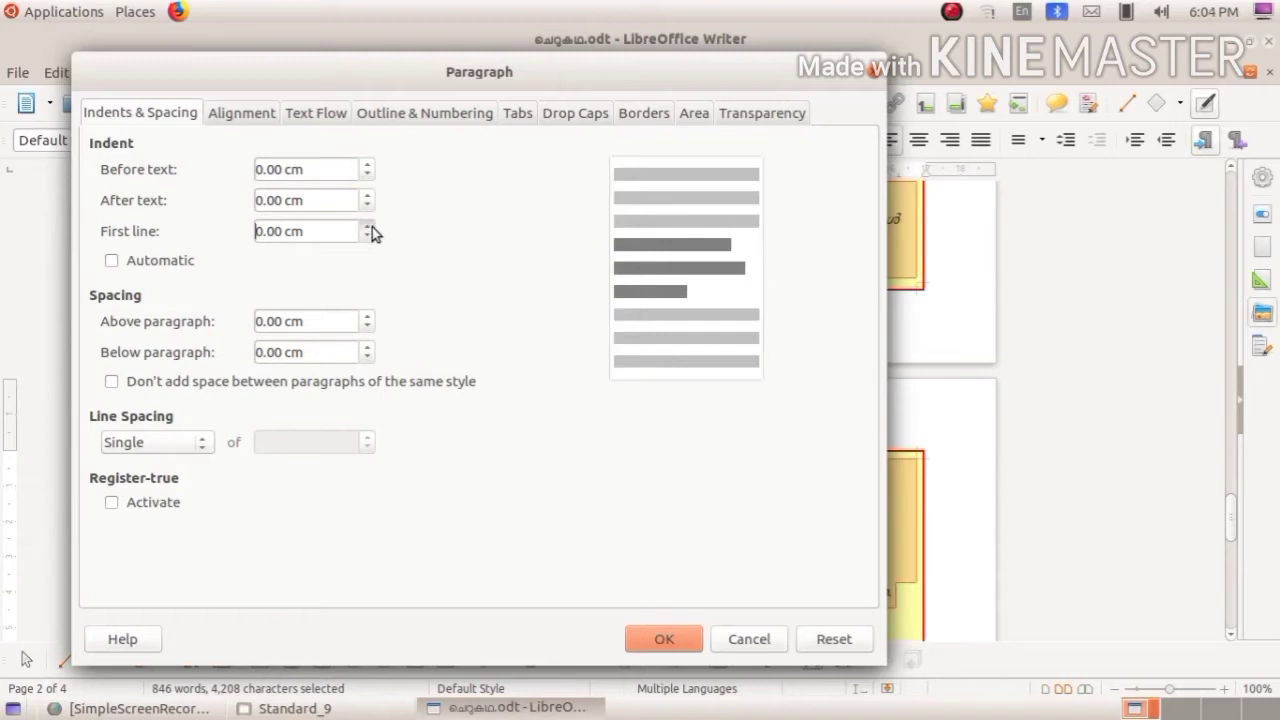
click(372, 227)
click(372, 227)
click(369, 228)
click(369, 228)
click(369, 228)
click(369, 228)
click(369, 228)
click(368, 227)
click(368, 227)
click(670, 640)
Select the document text from the first page through the last and set its line spacing to 1.15
key(ctrl+Home)
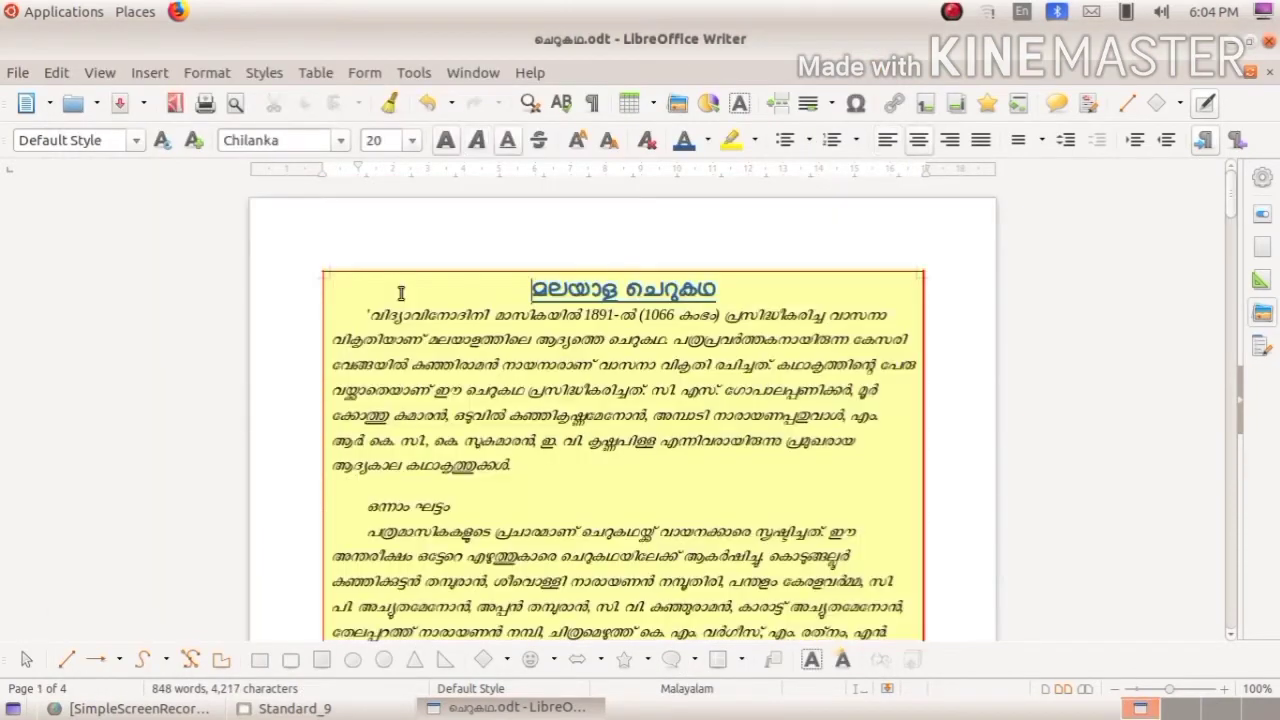
drag(410, 313, 751, 608)
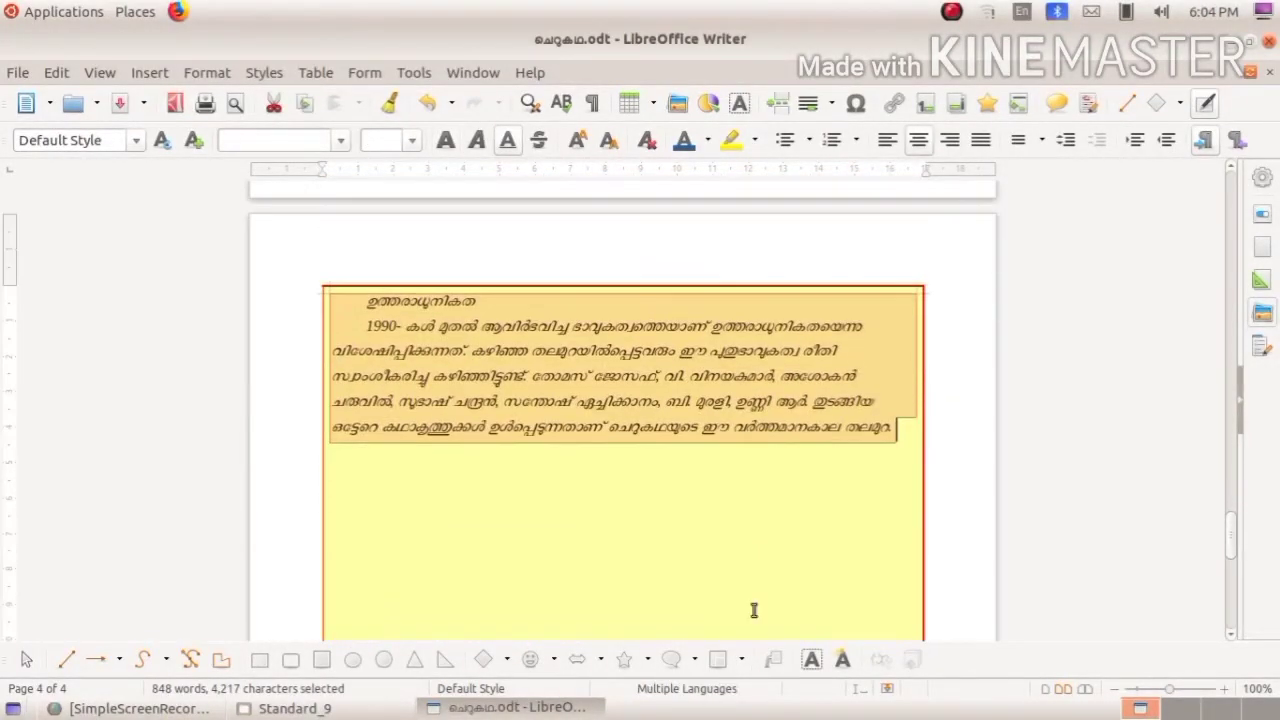
click(1040, 150)
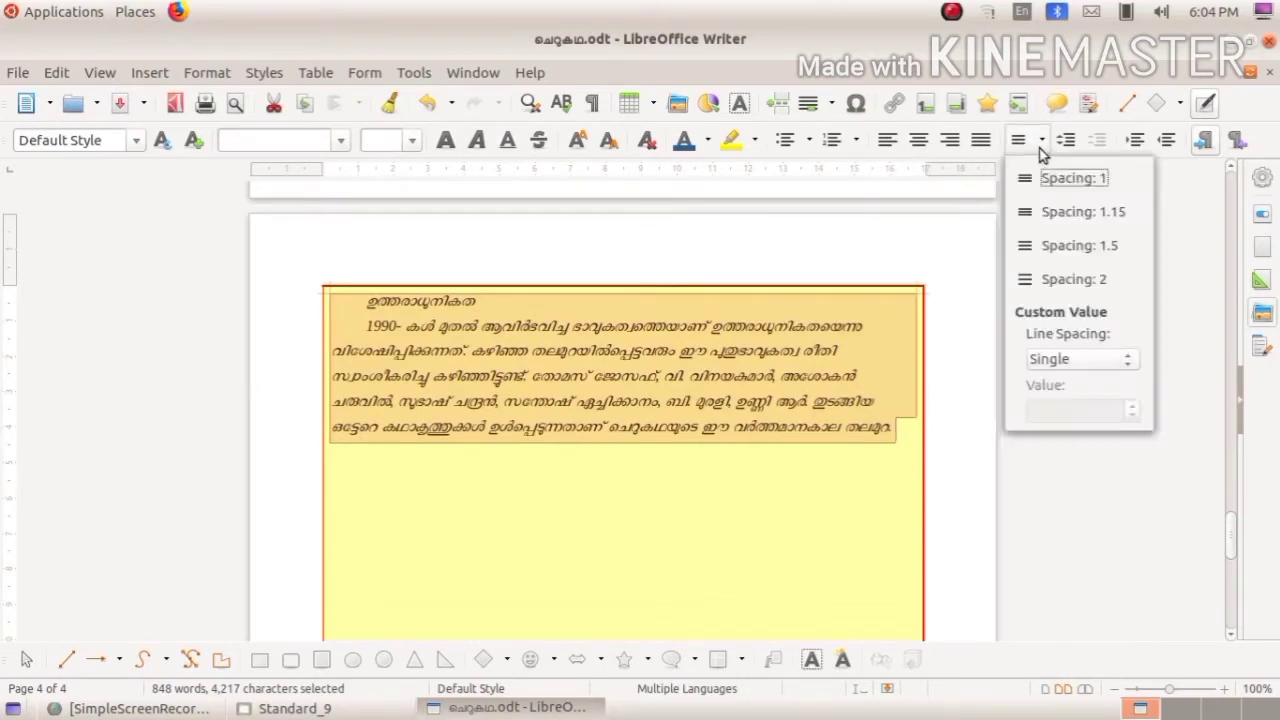
click(1062, 212)
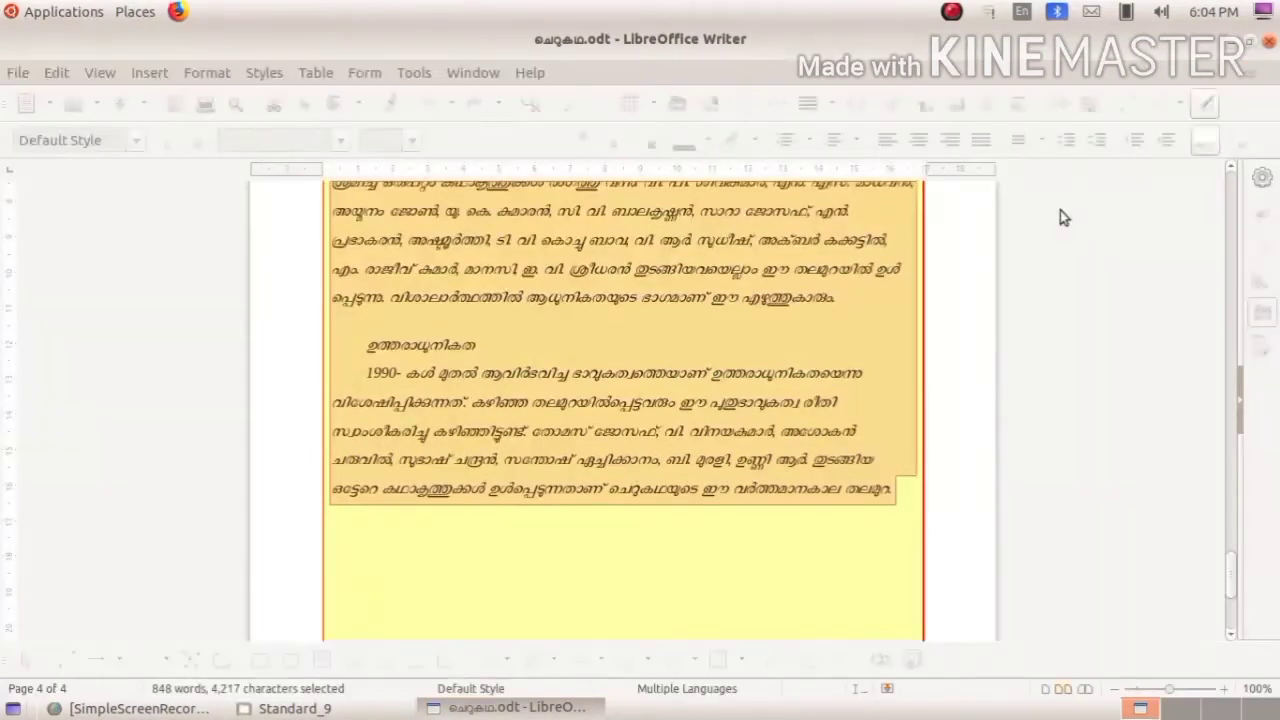
scroll(883, 403, up, 13)
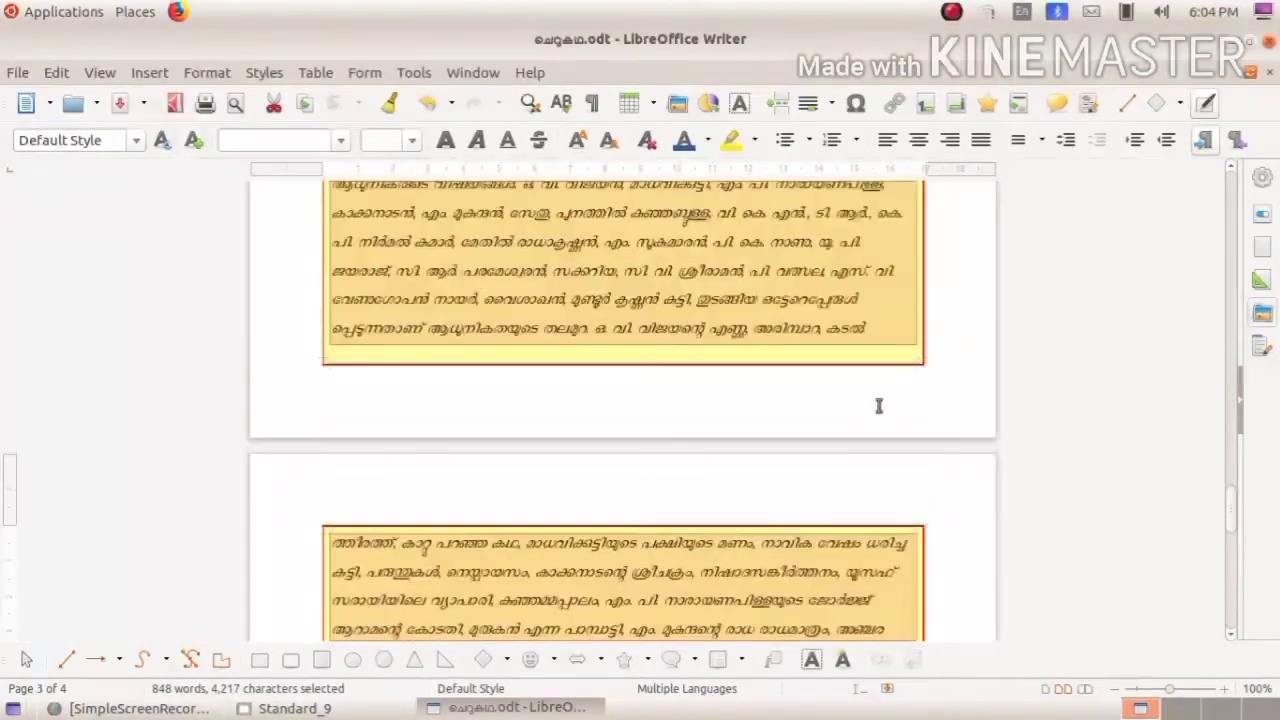
scroll(883, 403, down, 13)
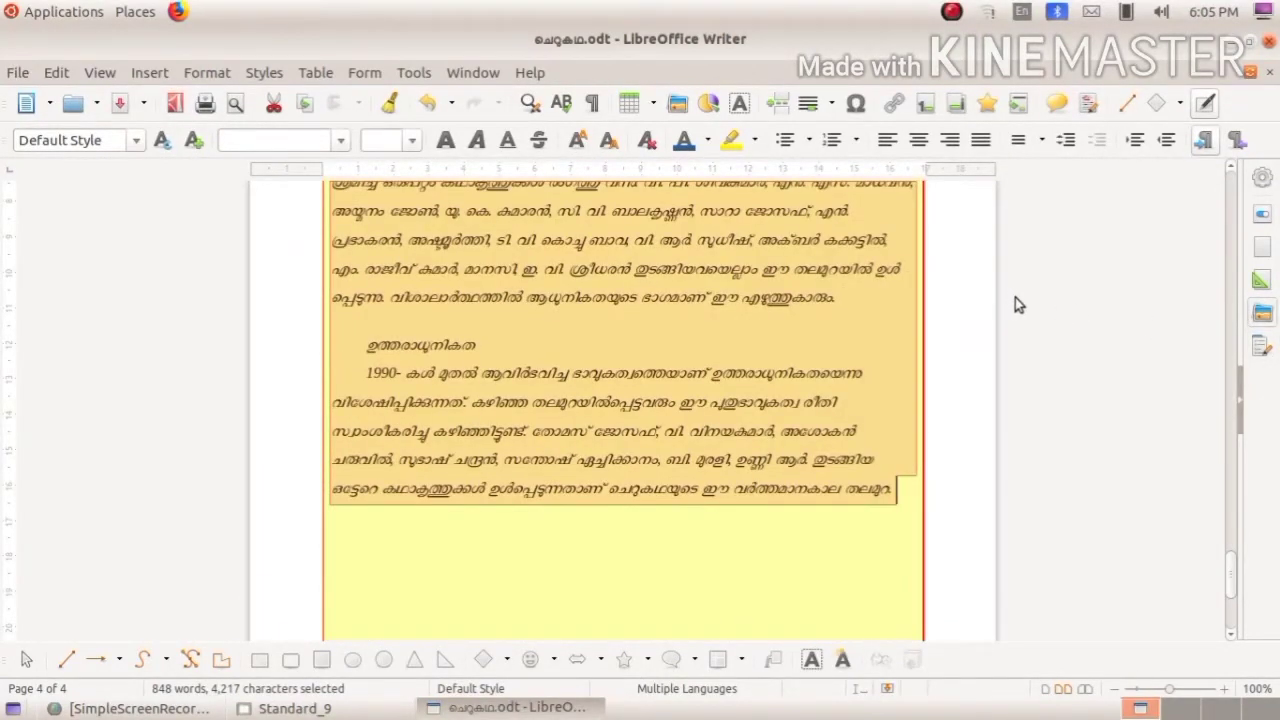
Increase the paragraph spacing of the selected text by one increment and save the document
click(1064, 145)
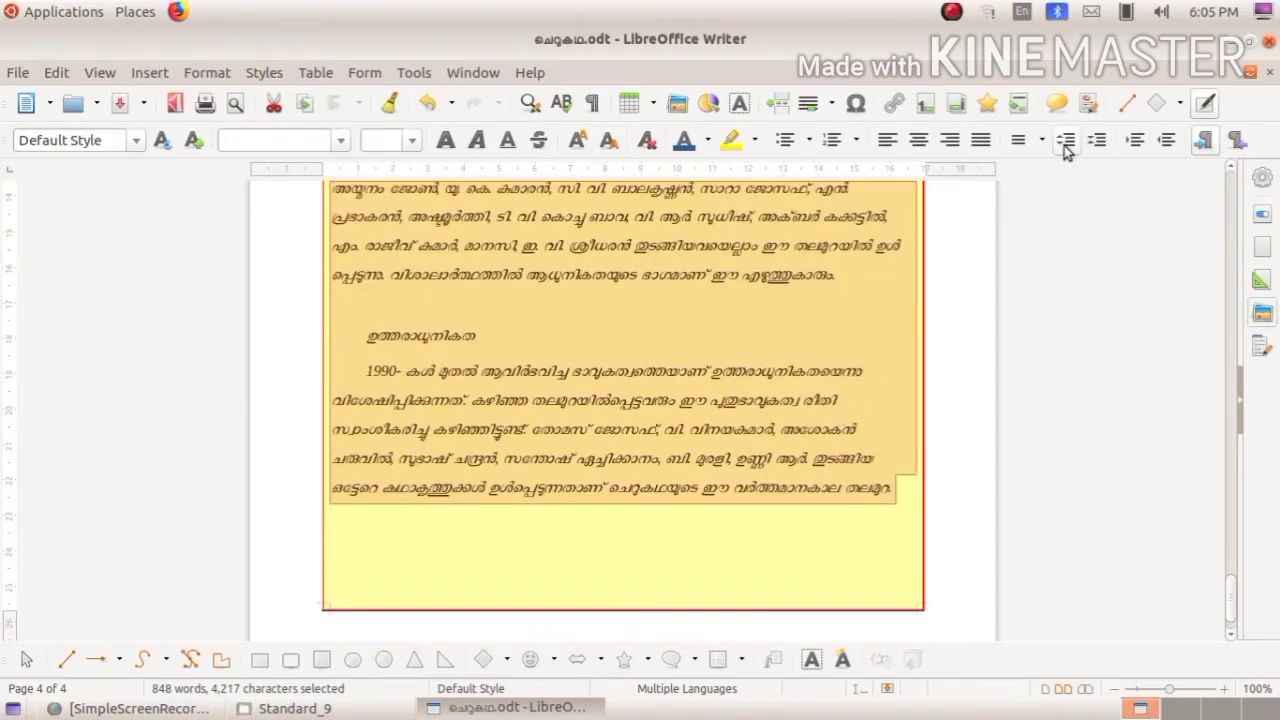
scroll(755, 387, up, 5)
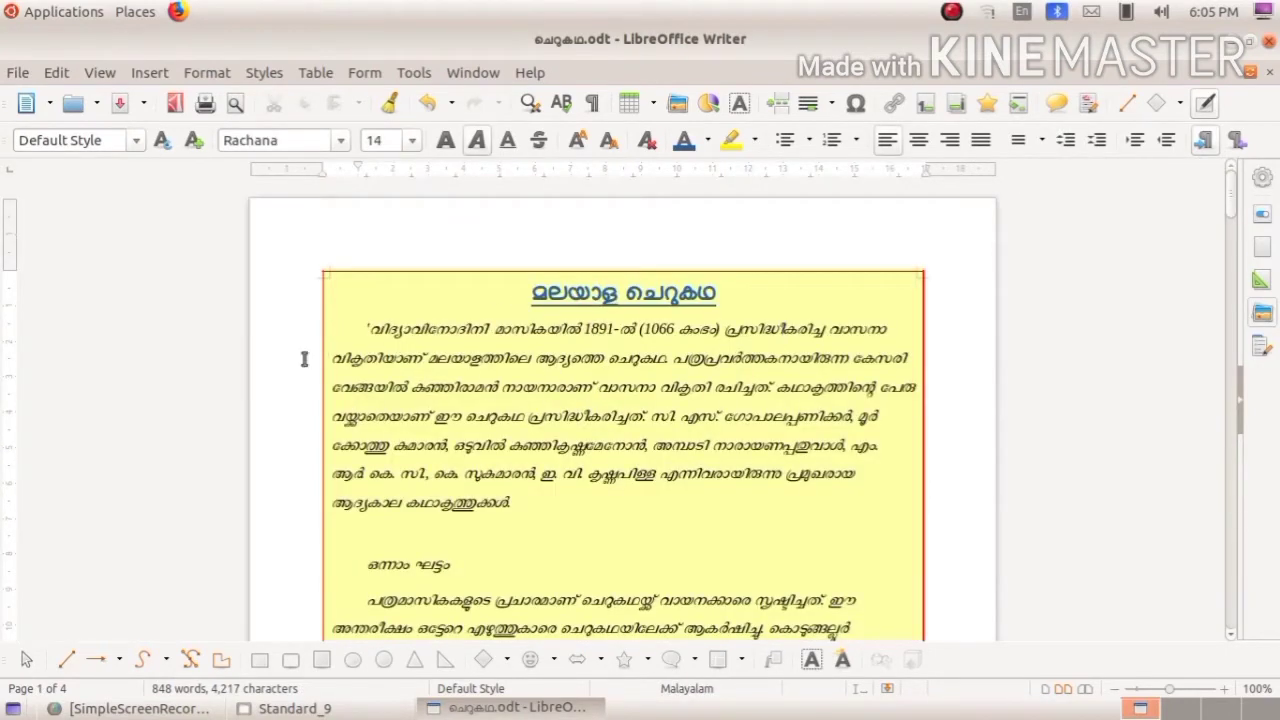
click(120, 106)
Turn on the header in the default page style, with the same content on all pages, and apply it
click(201, 73)
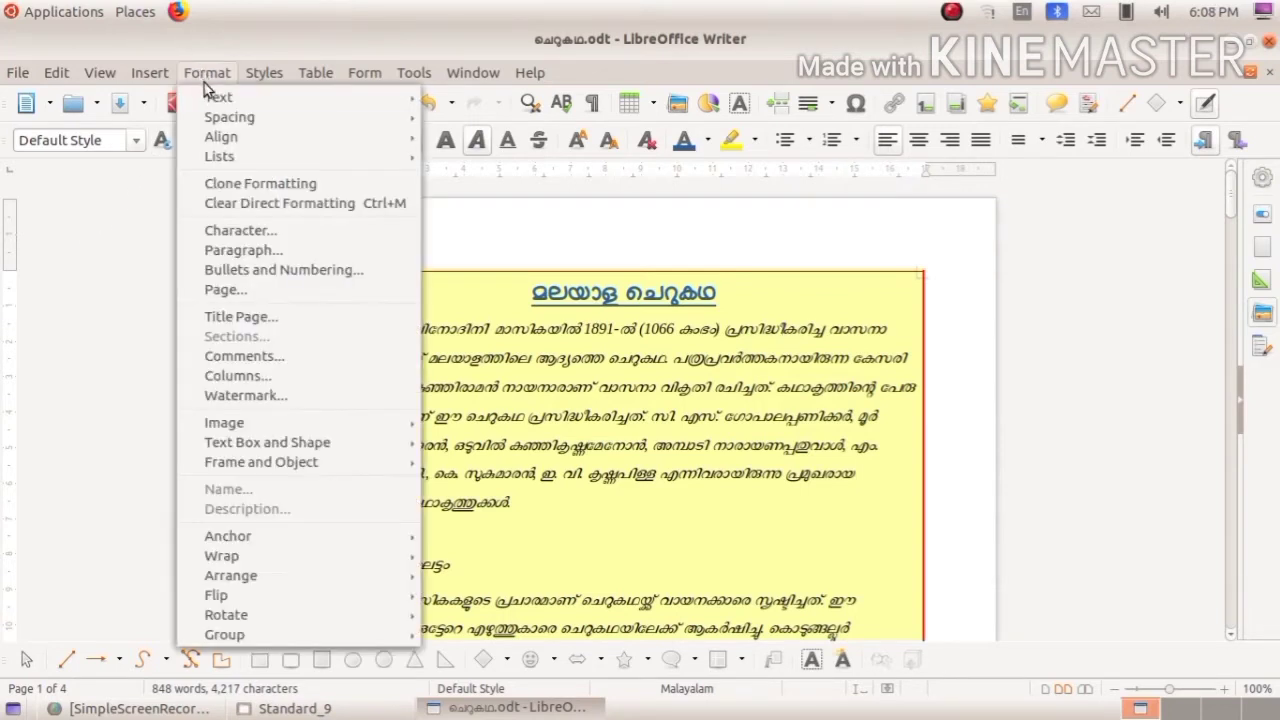
click(257, 292)
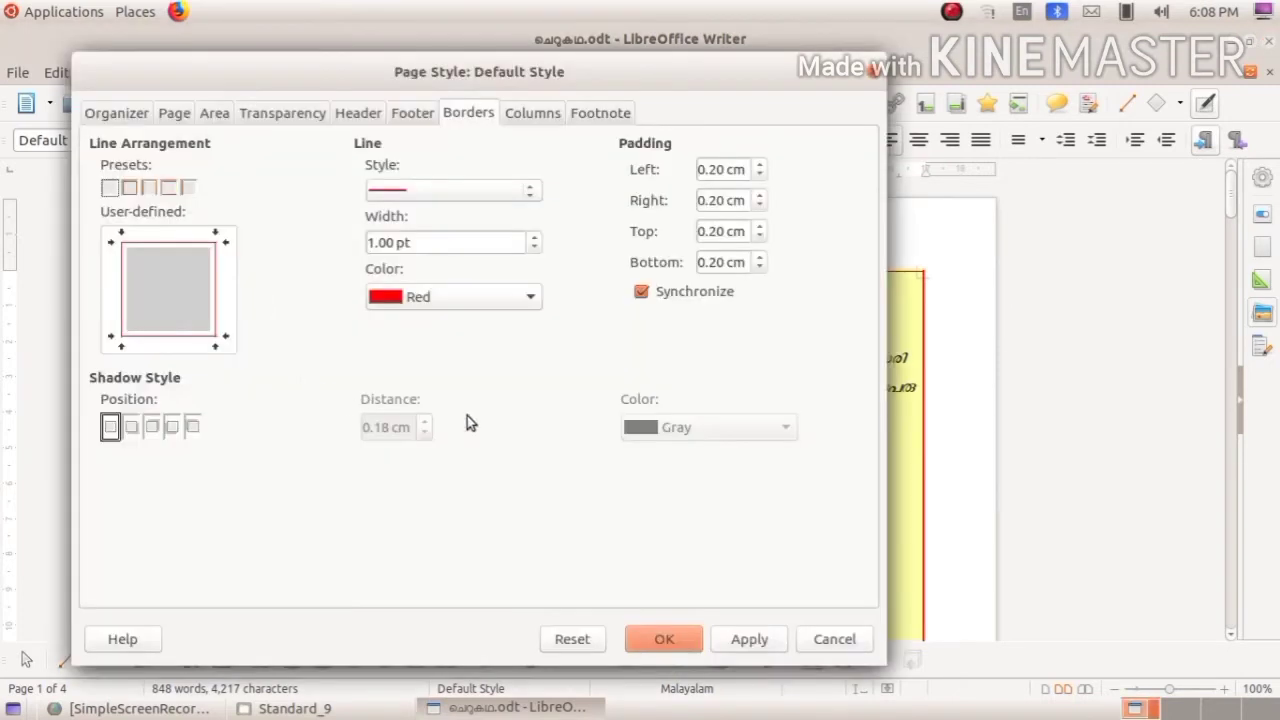
click(366, 117)
click(407, 114)
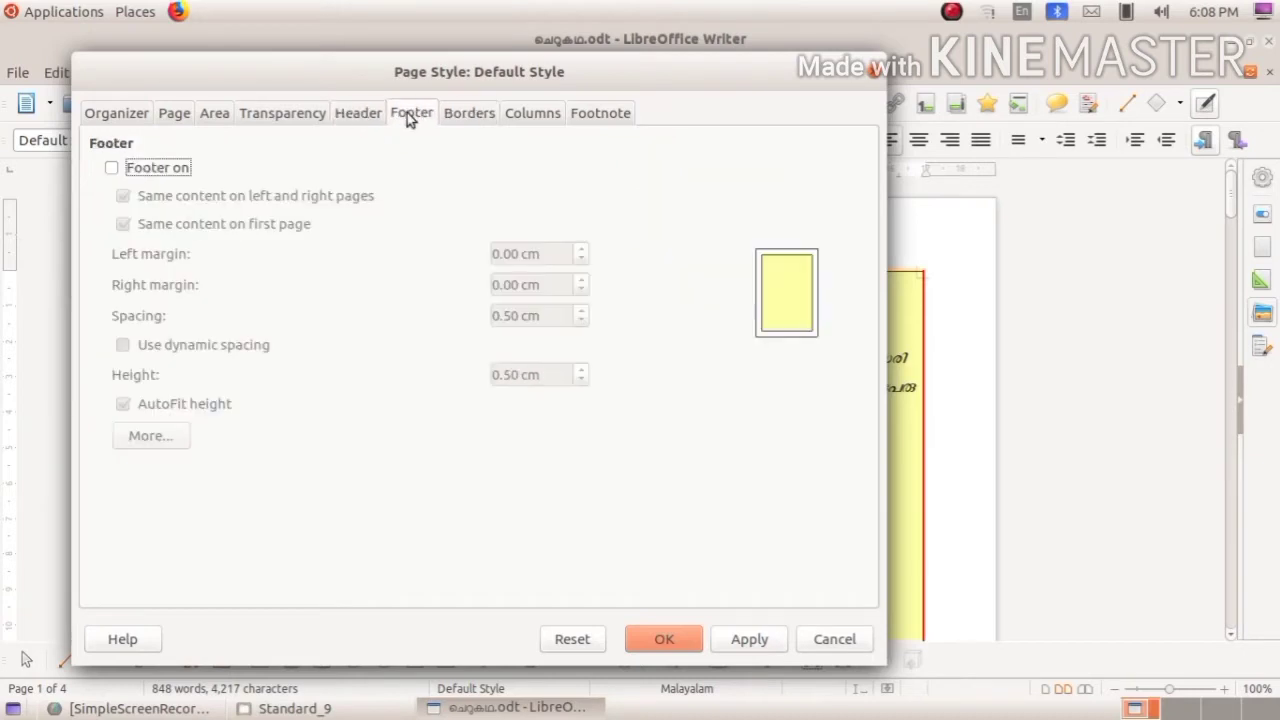
click(354, 122)
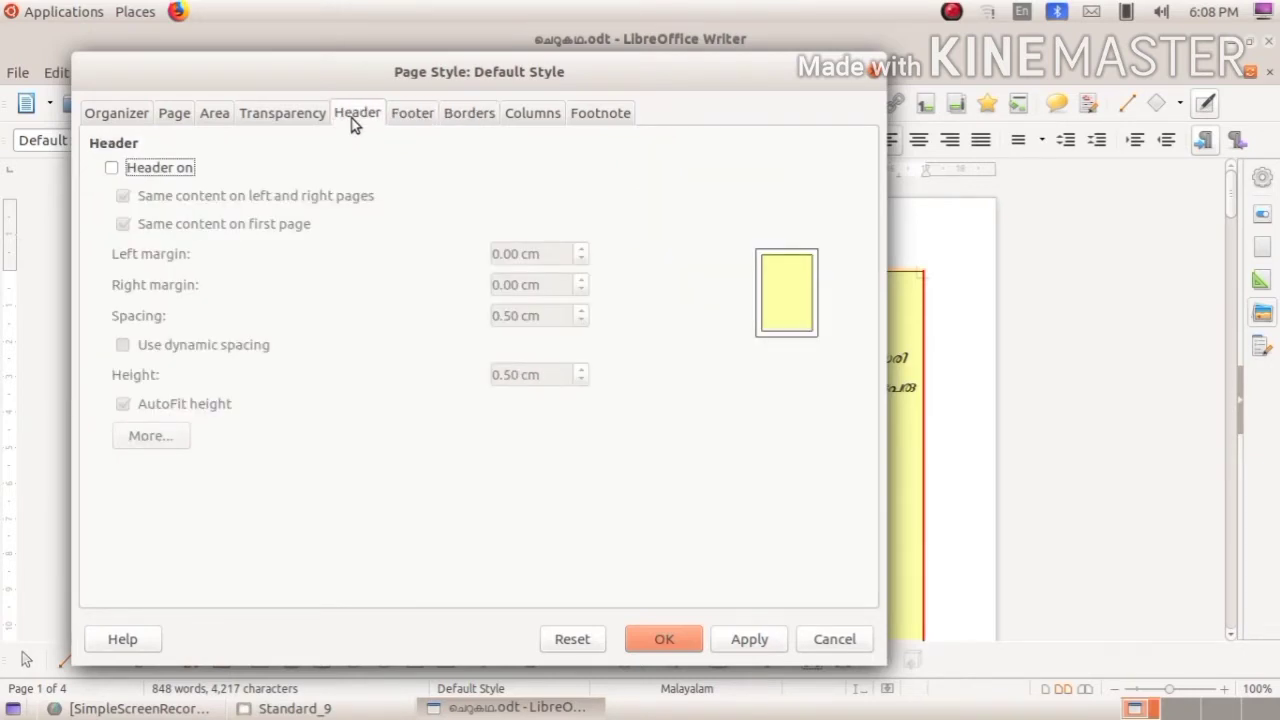
click(111, 168)
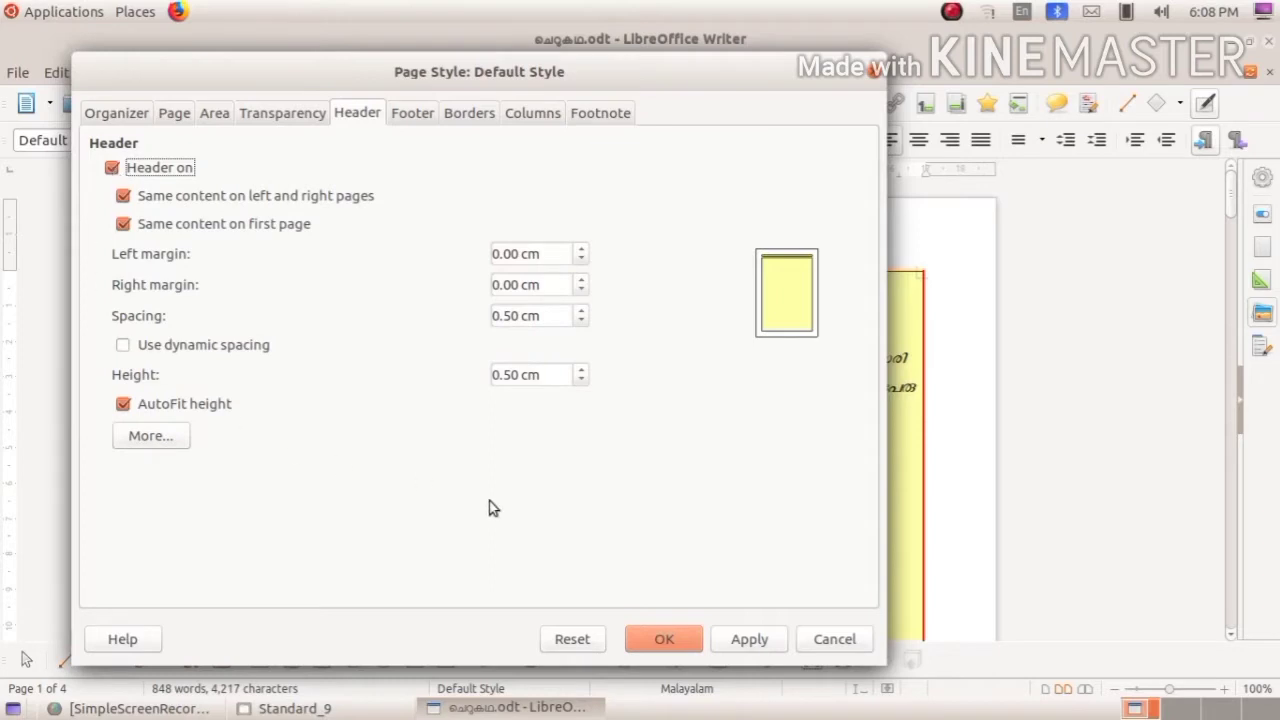
click(664, 640)
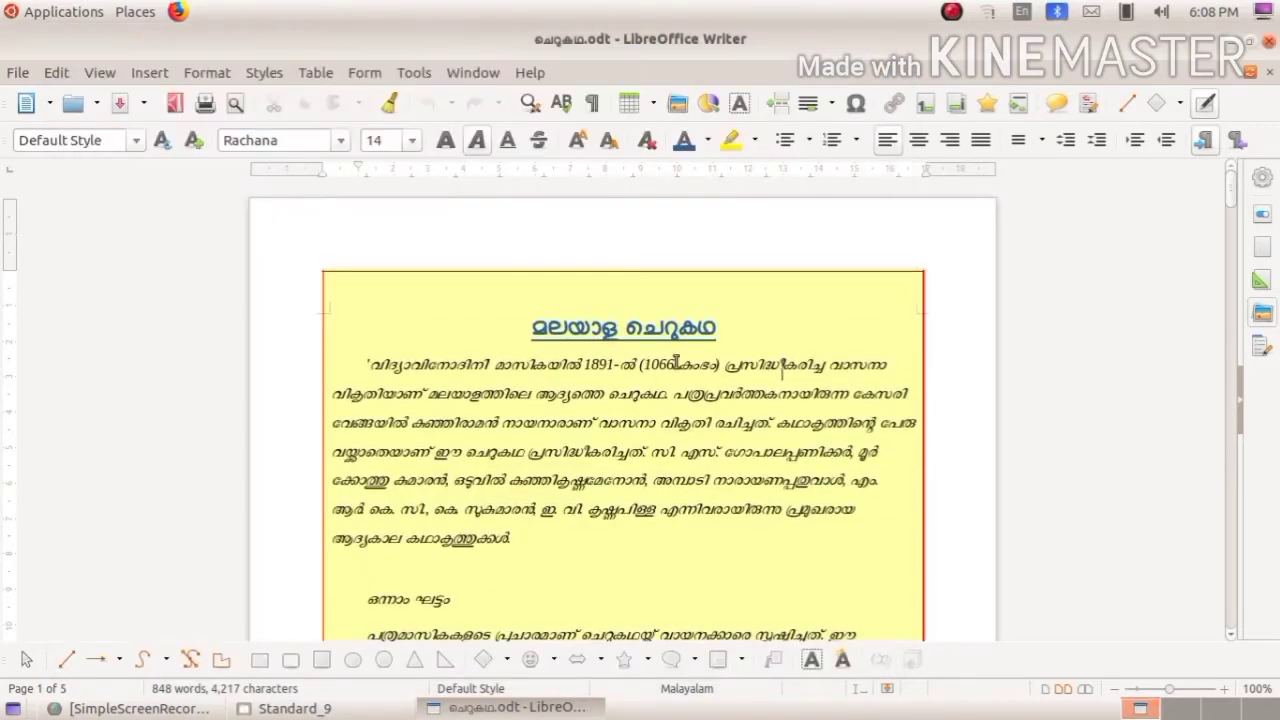
Insert an automatic page number in the header above the heading on the first page
click(545, 298)
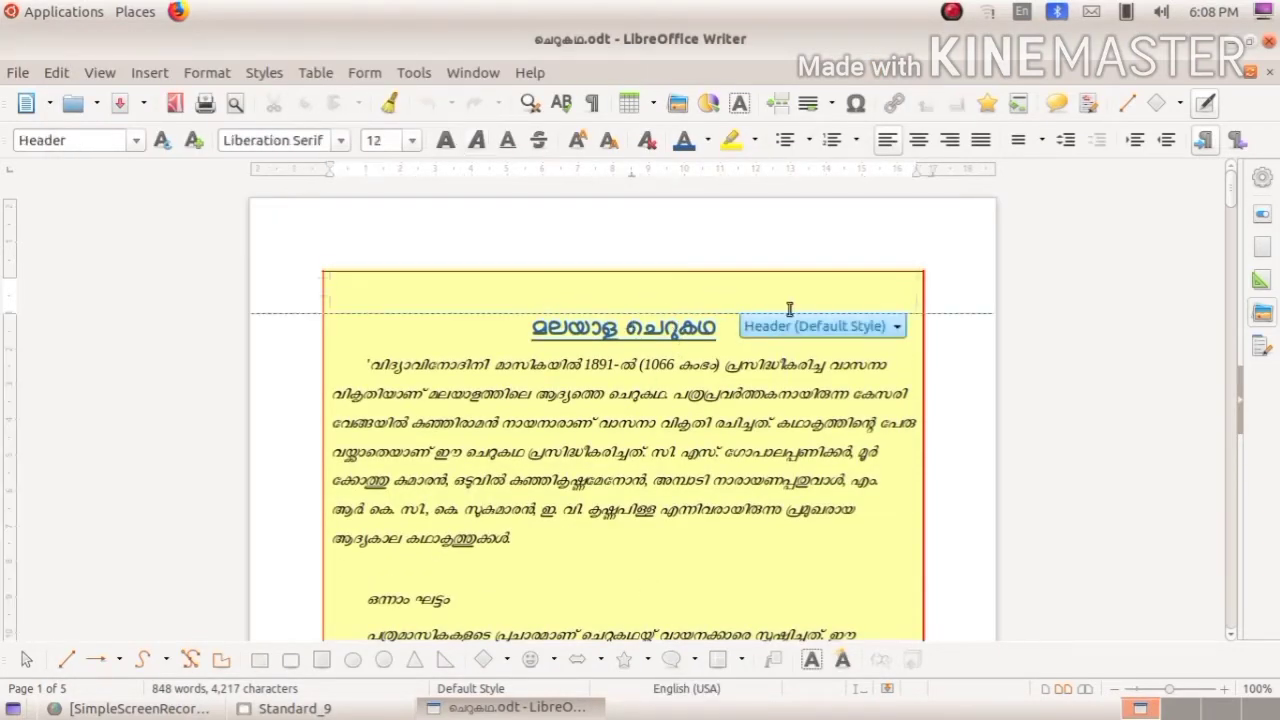
scroll(552, 290, down, 15)
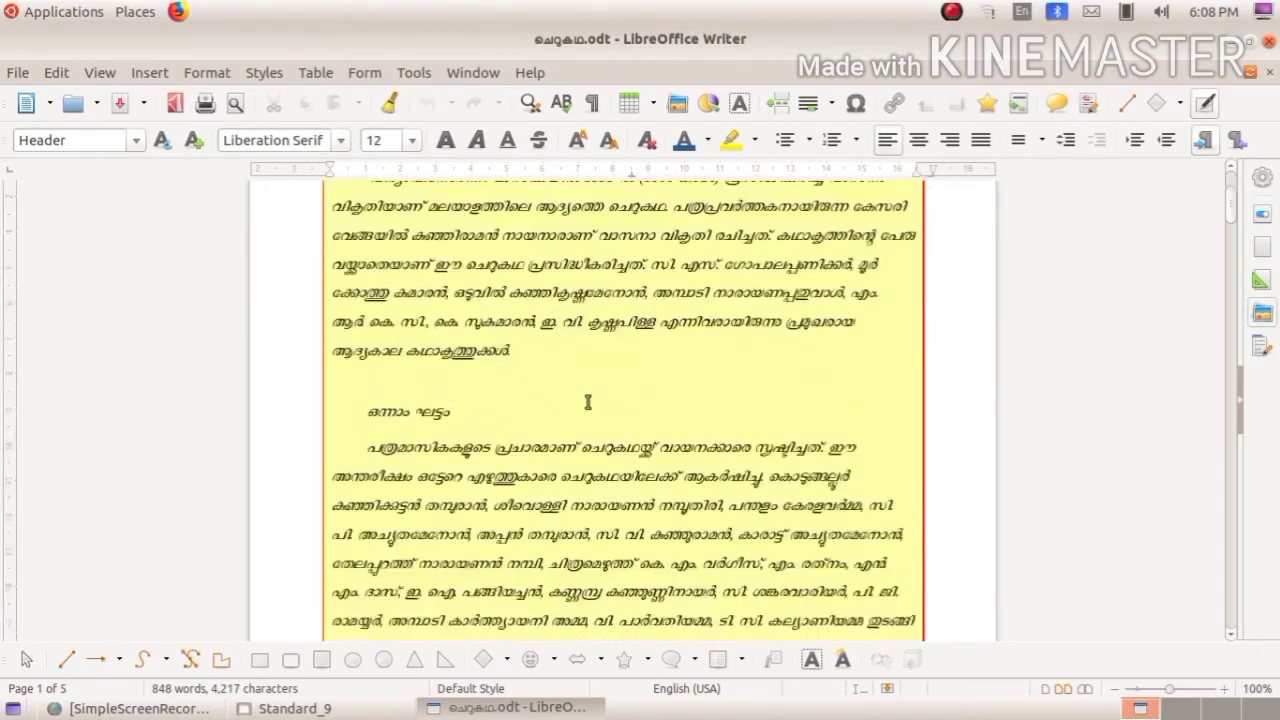
scroll(590, 486, down, 2)
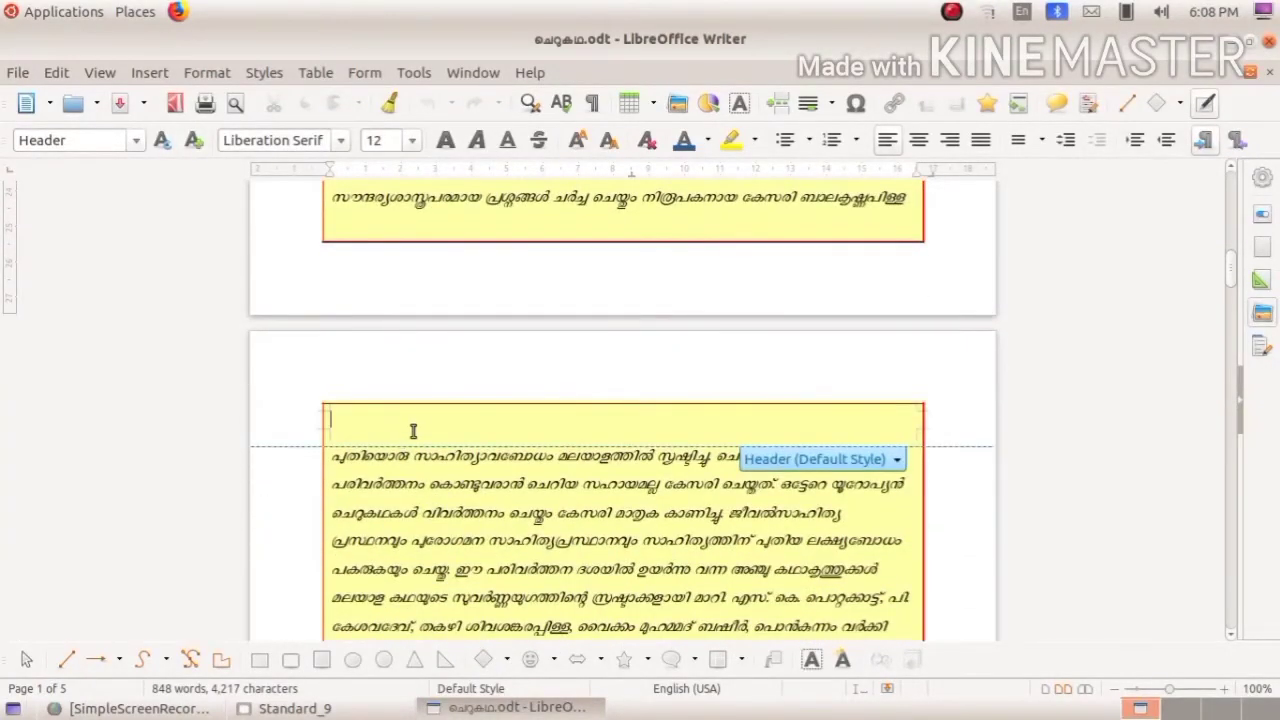
scroll(414, 429, down, 6)
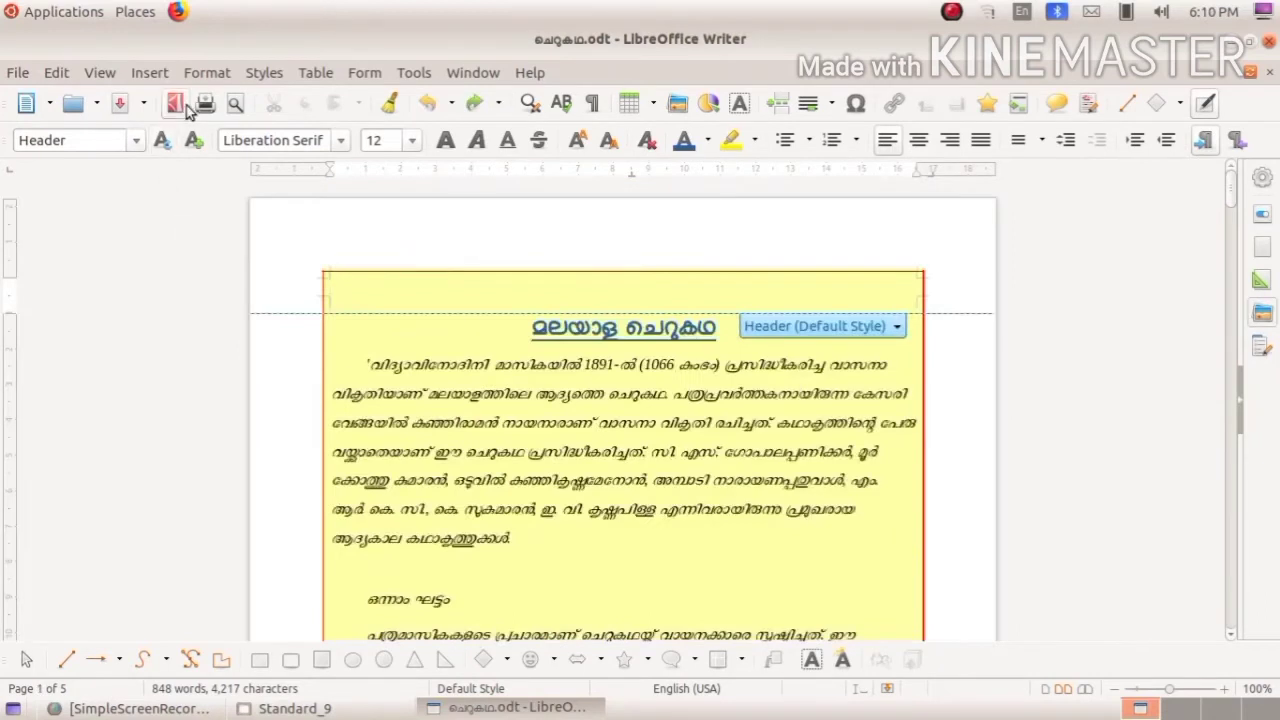
click(157, 76)
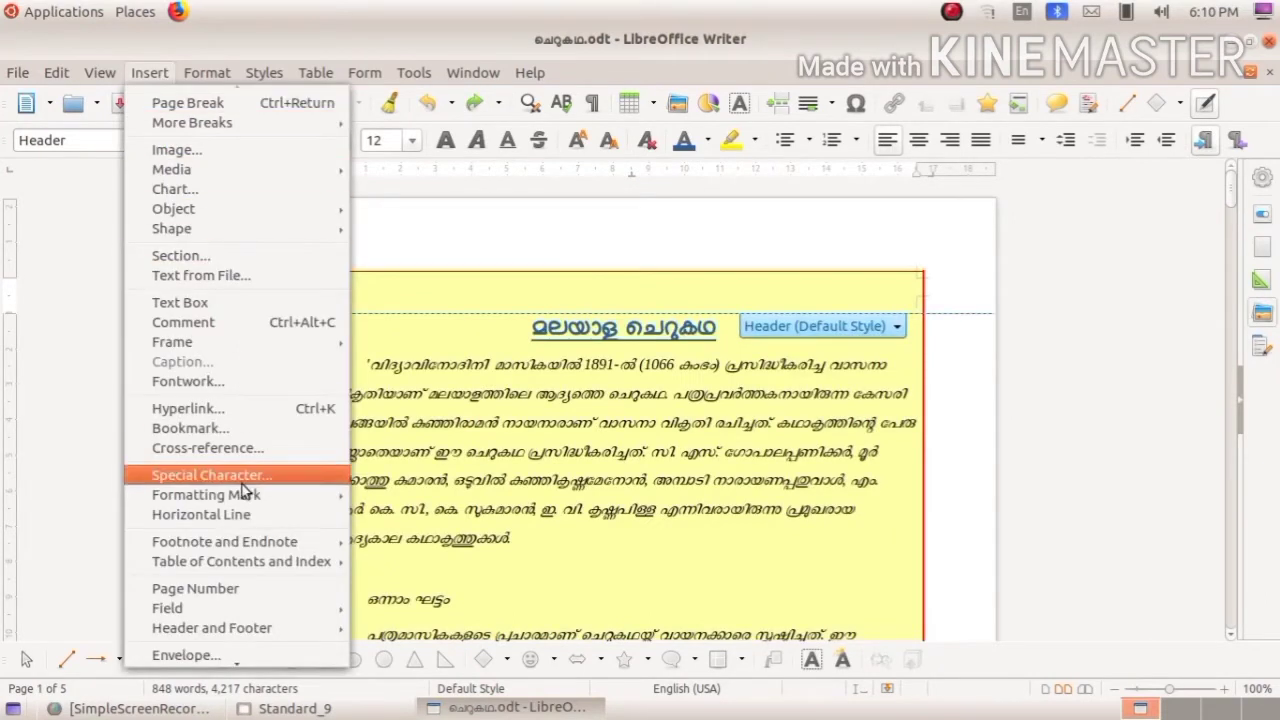
click(240, 594)
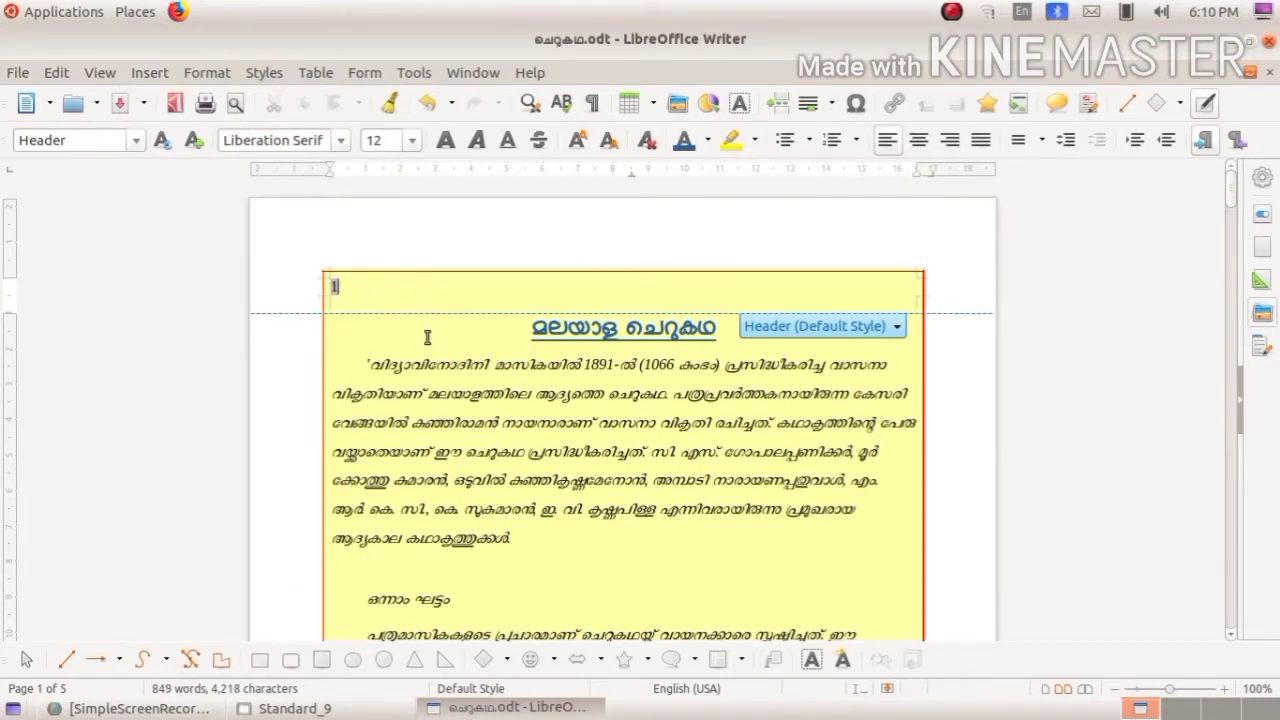
Select the page number in the first page's header and align it right
scroll(455, 330, down, 20)
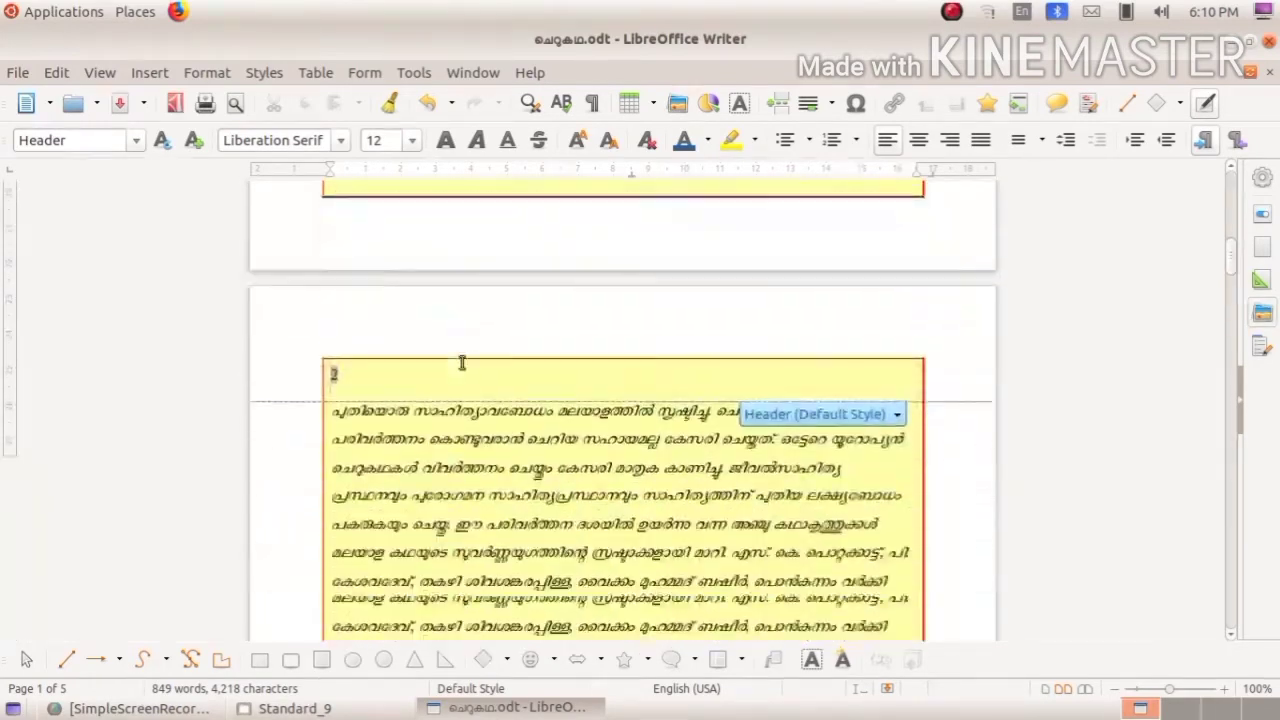
scroll(461, 362, down, 20)
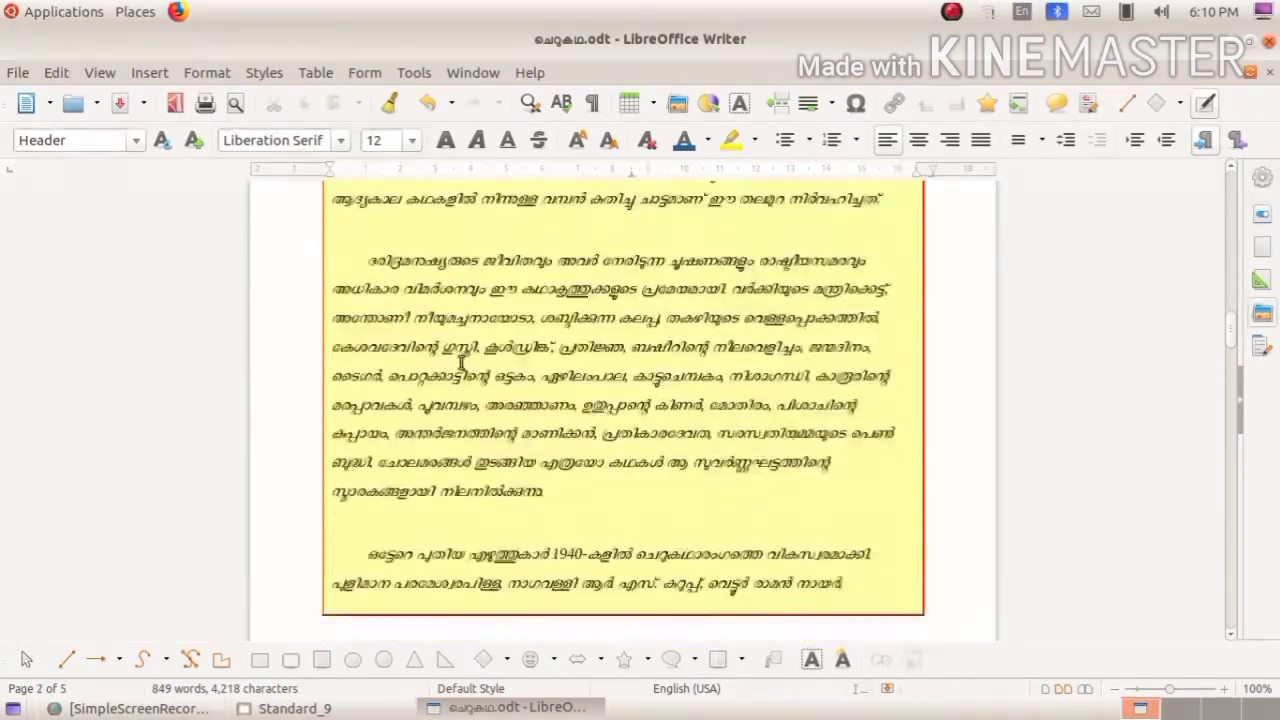
scroll(461, 362, down, 3)
scroll(461, 362, up, 13)
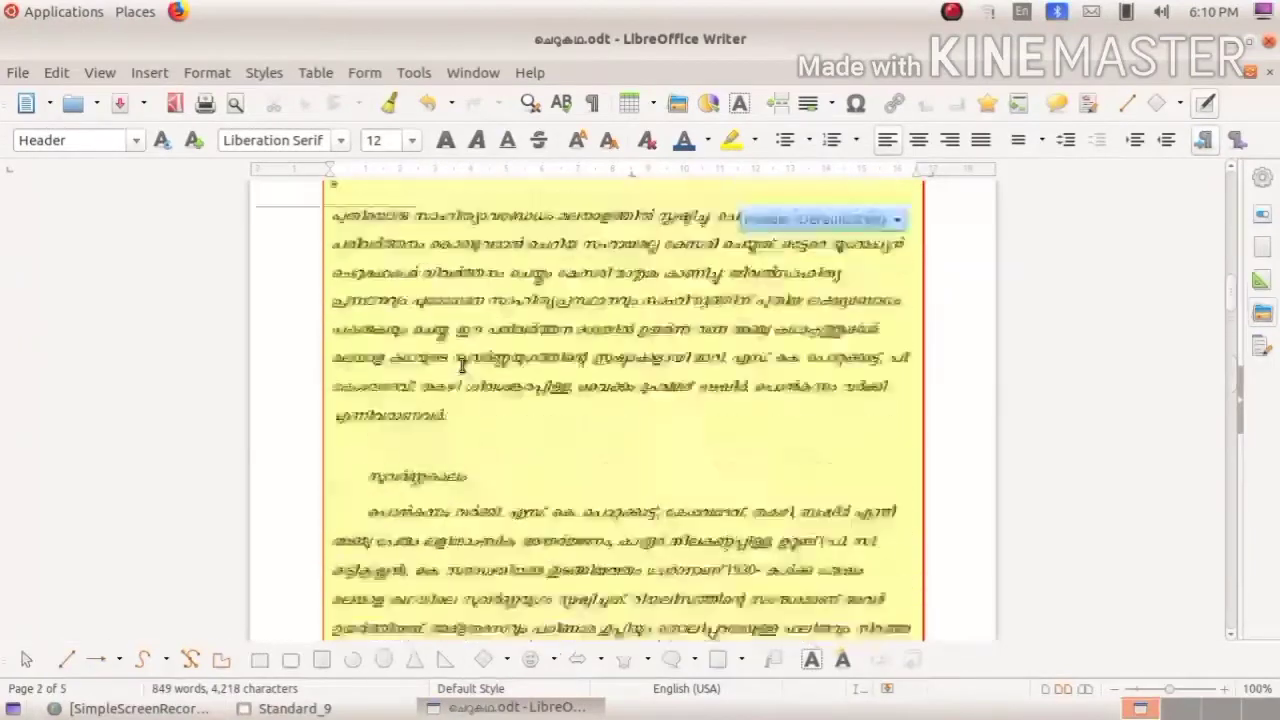
drag(346, 287, 319, 289)
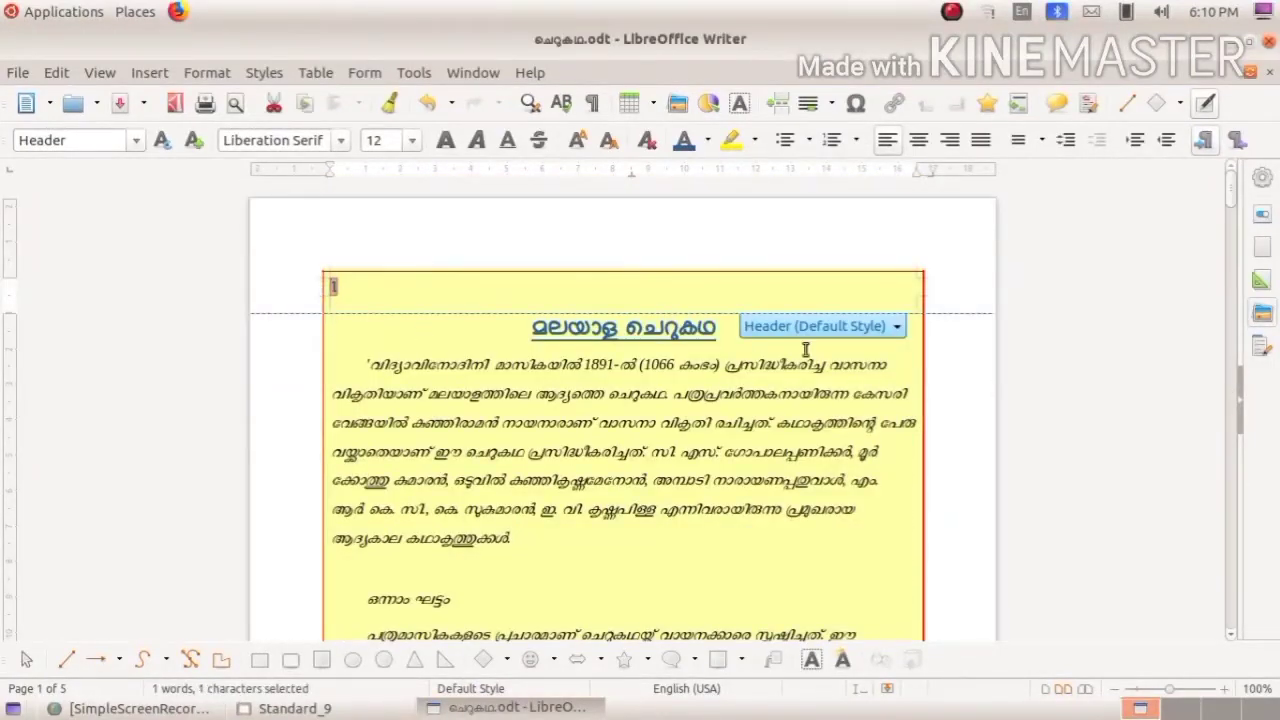
click(930, 145)
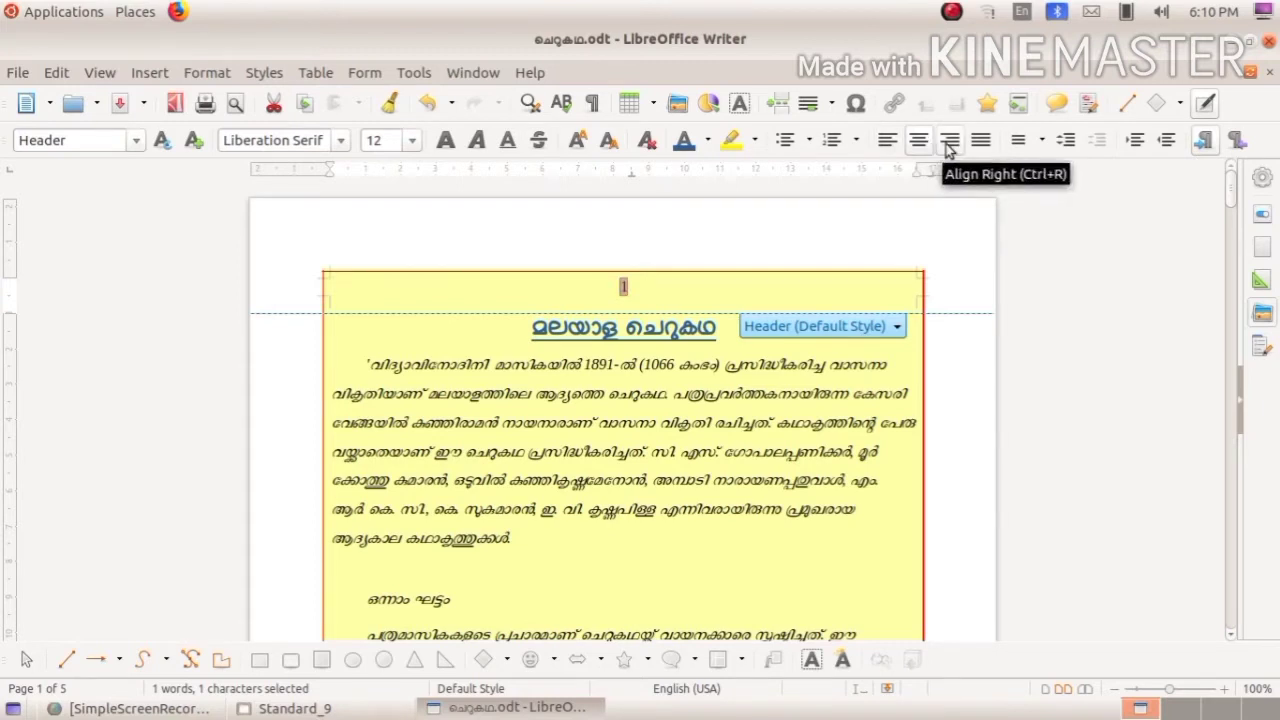
click(949, 143)
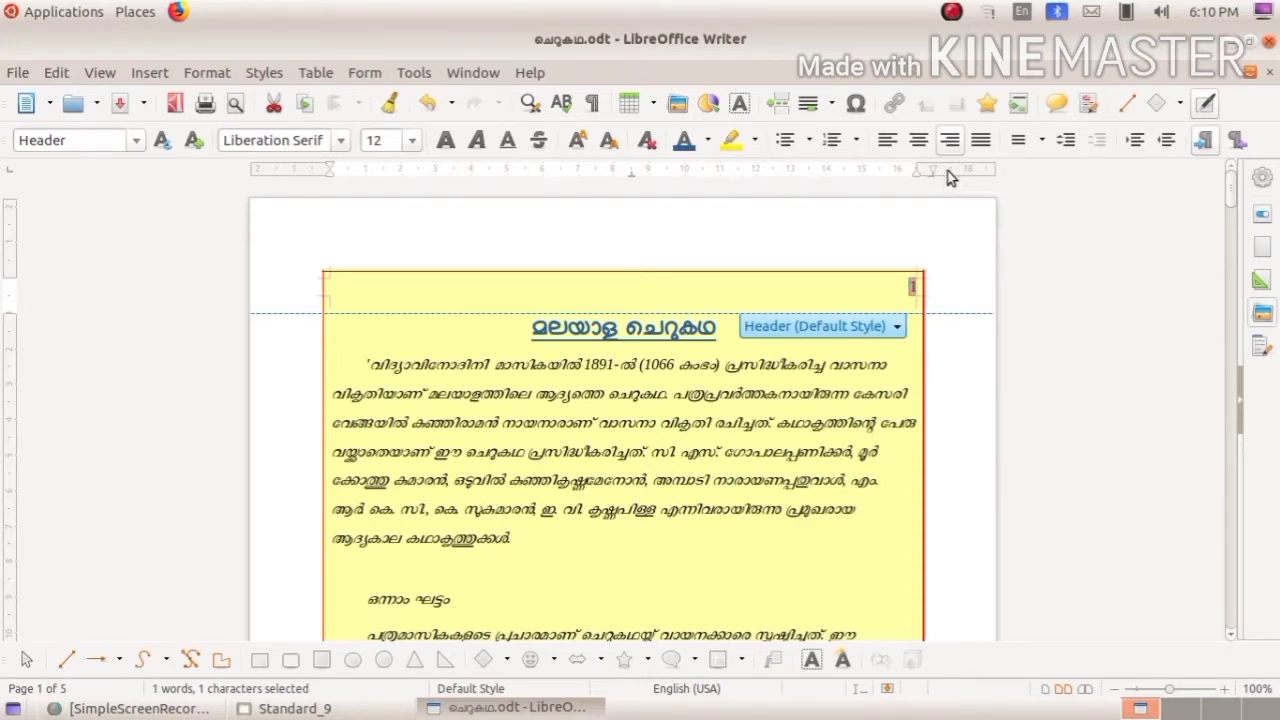
Examine the page numbers in the headers of the following pages and return to the first page
scroll(912, 266, down, 5)
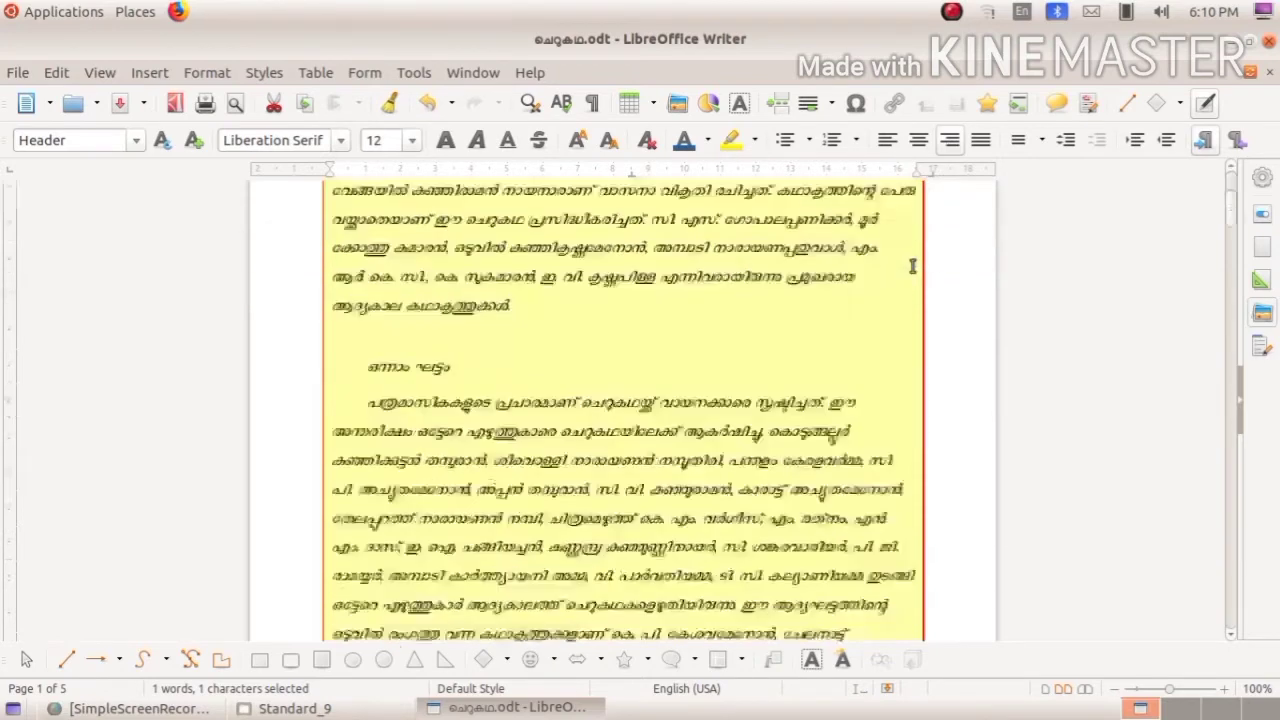
scroll(912, 266, down, 10)
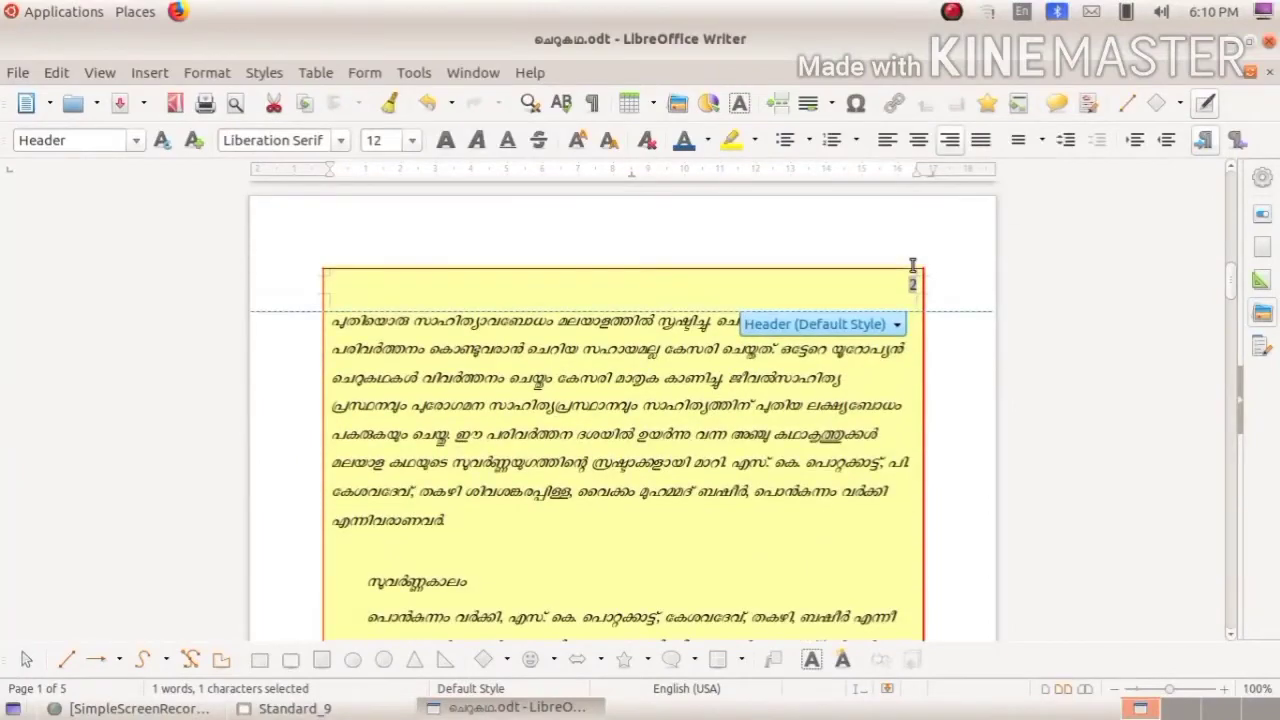
scroll(912, 266, down, 10)
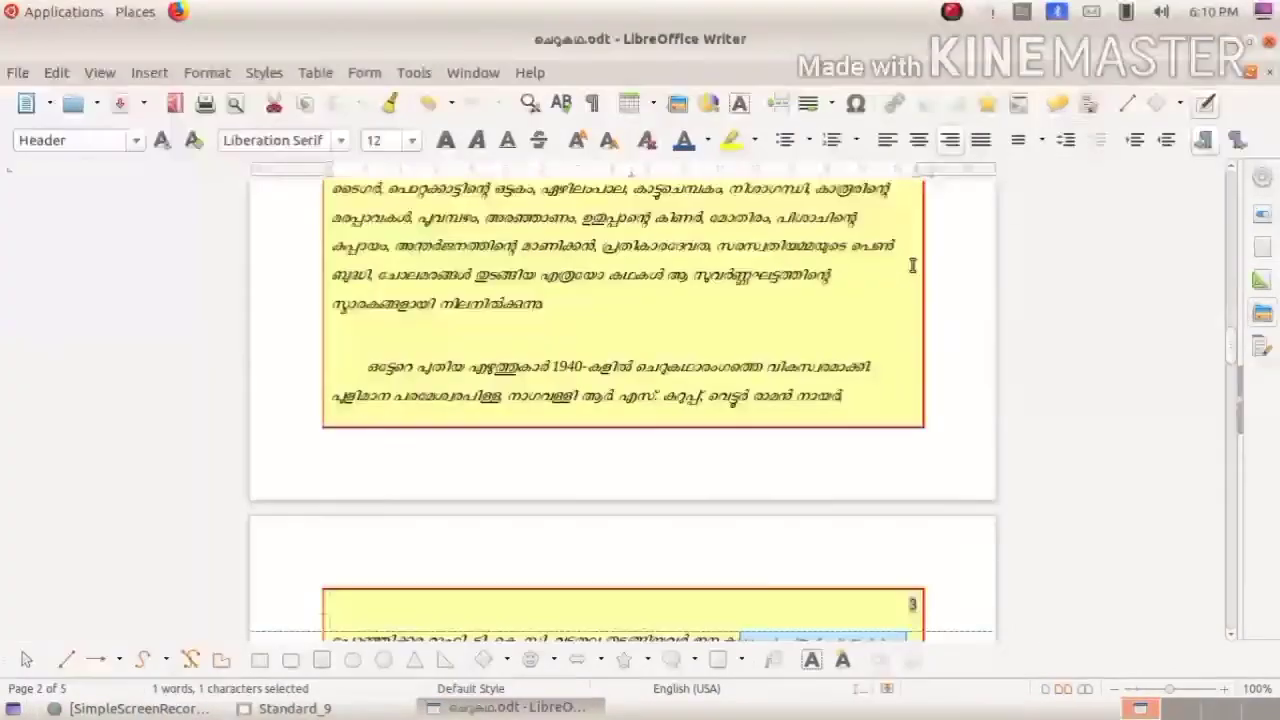
scroll(912, 266, down, 10)
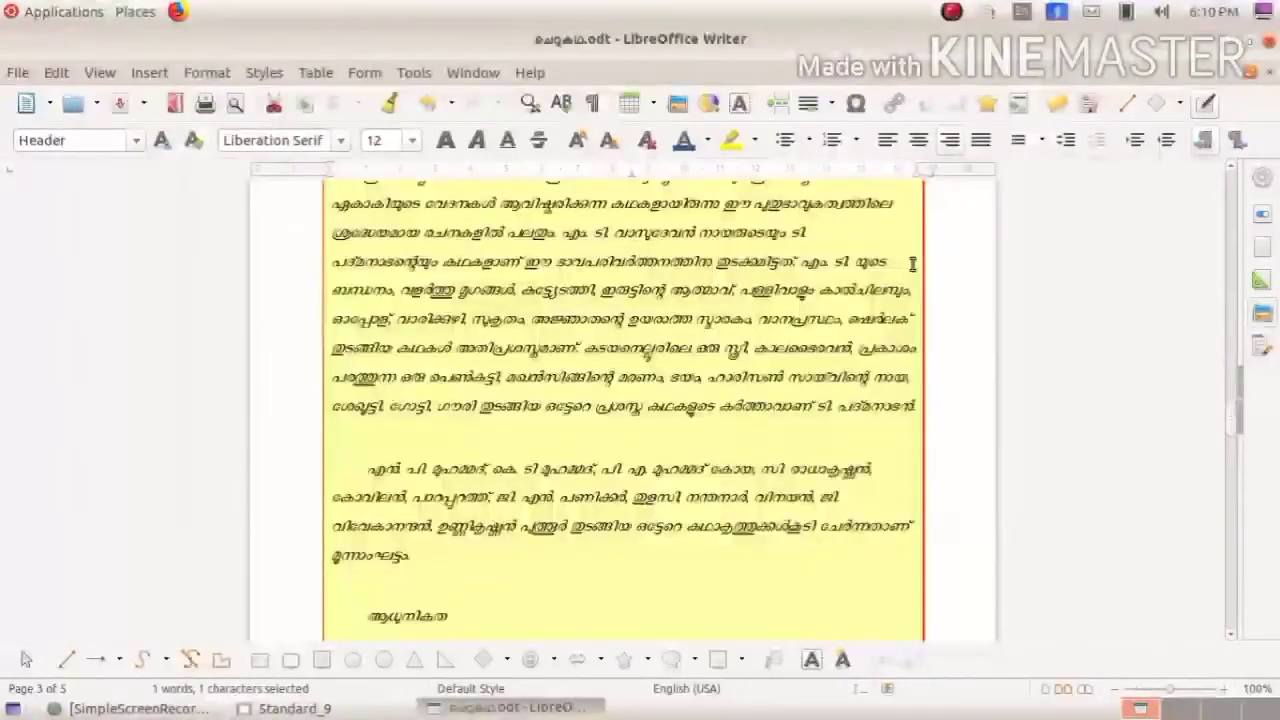
scroll(912, 263, down, 10)
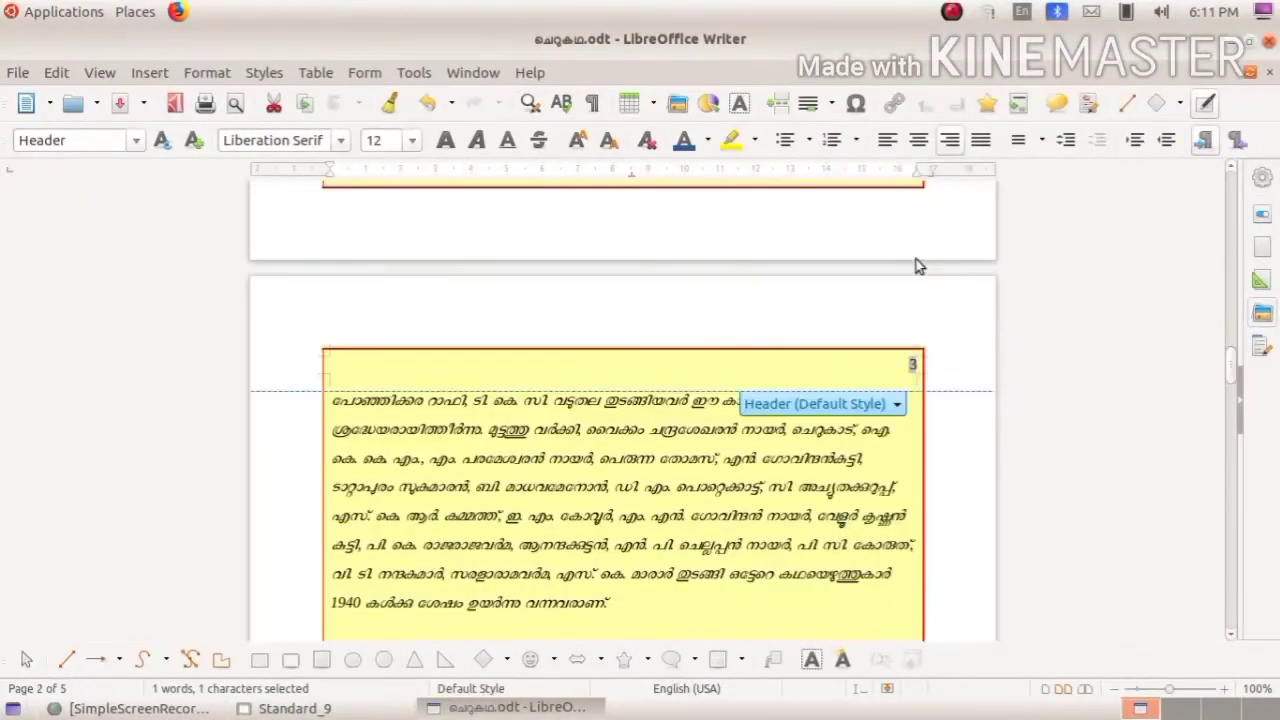
scroll(823, 323, up, 6)
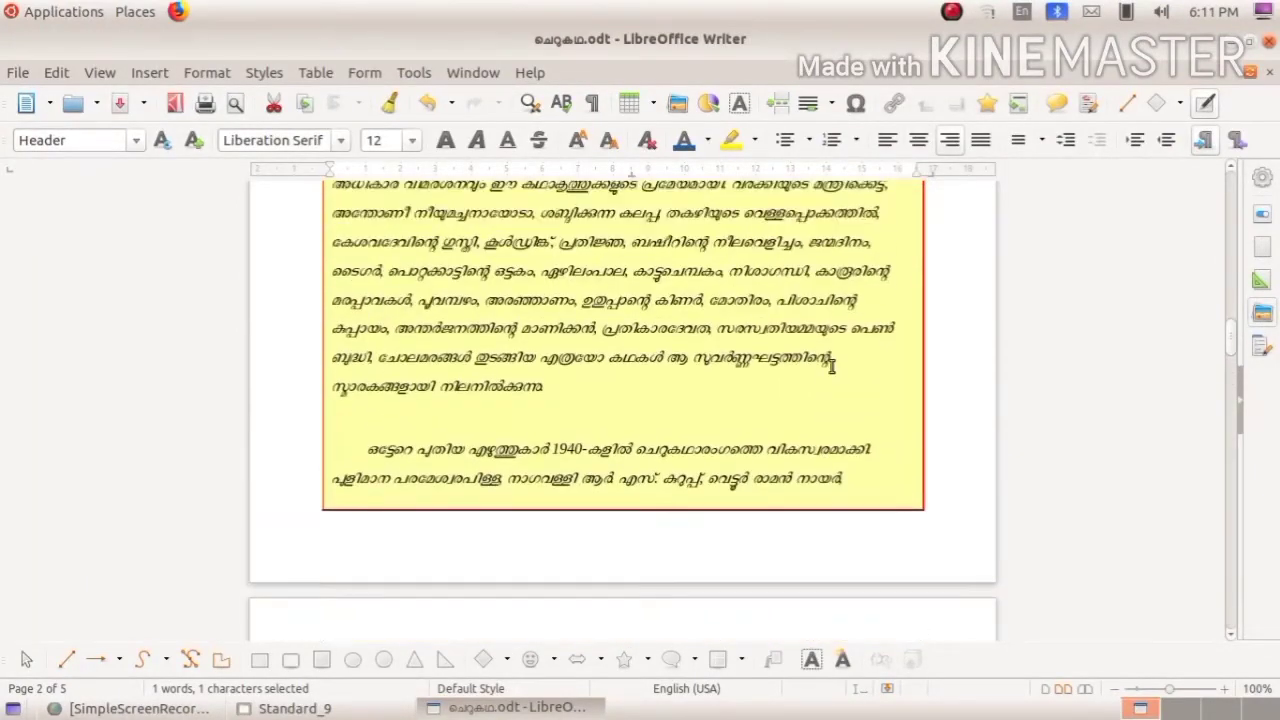
scroll(831, 366, up, 20)
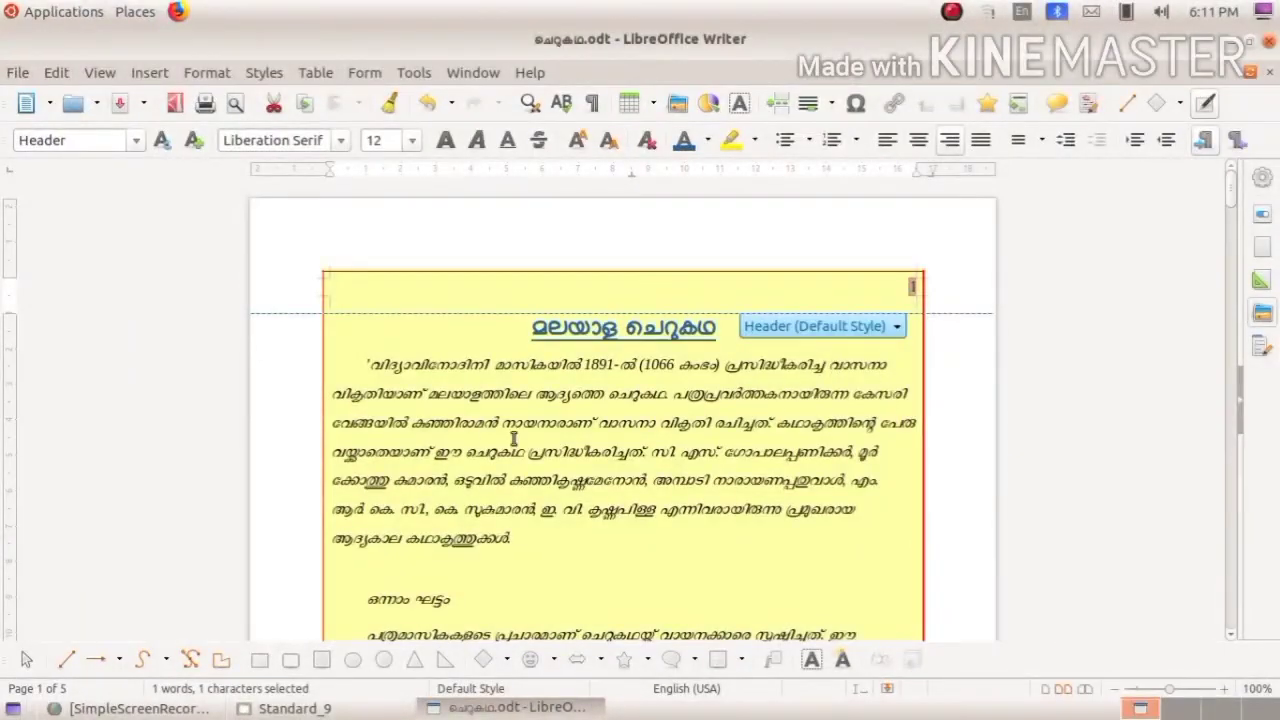
Turn on the footer in the default page style, with the same content on all pages, and apply it
triple_click(600, 340)
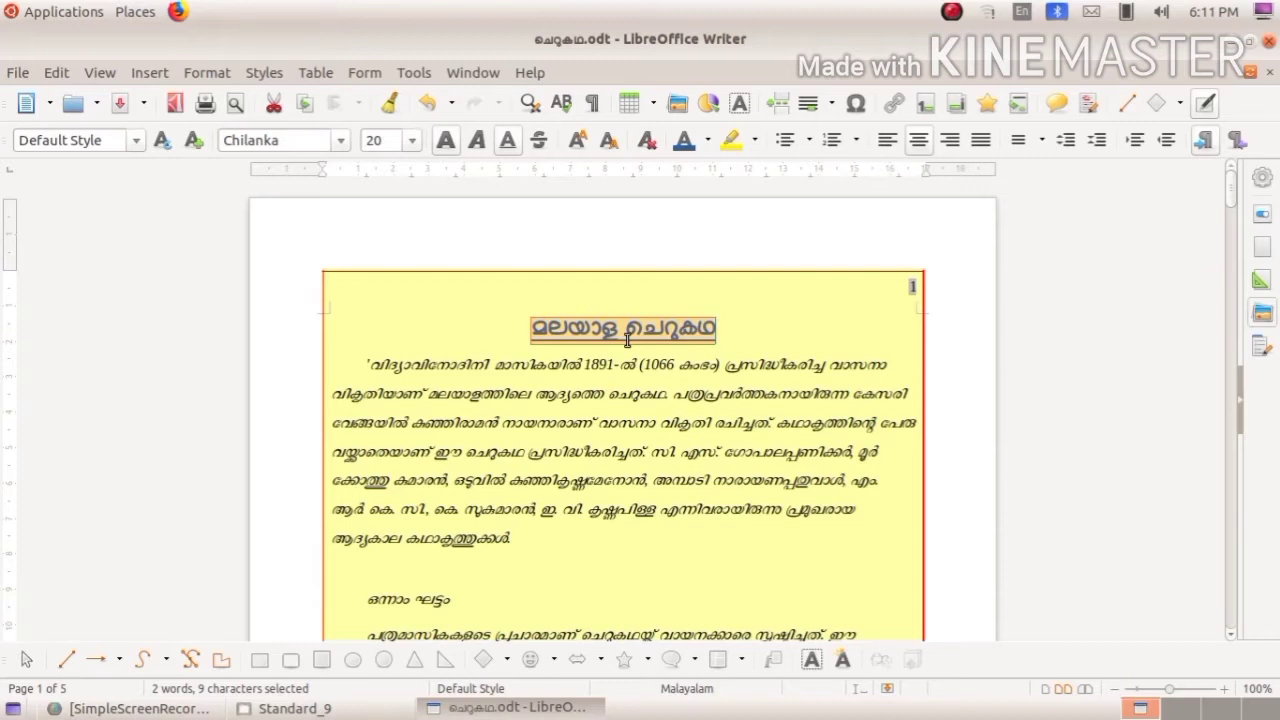
key(Page_Down)
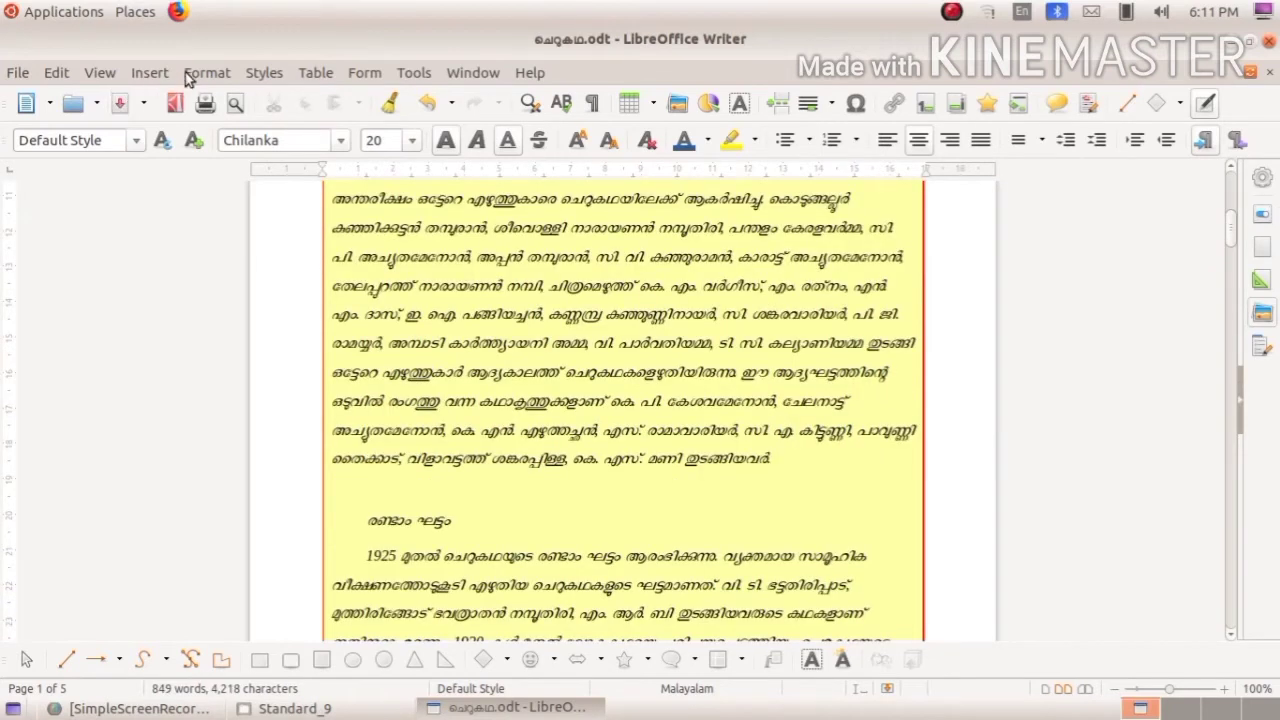
click(205, 73)
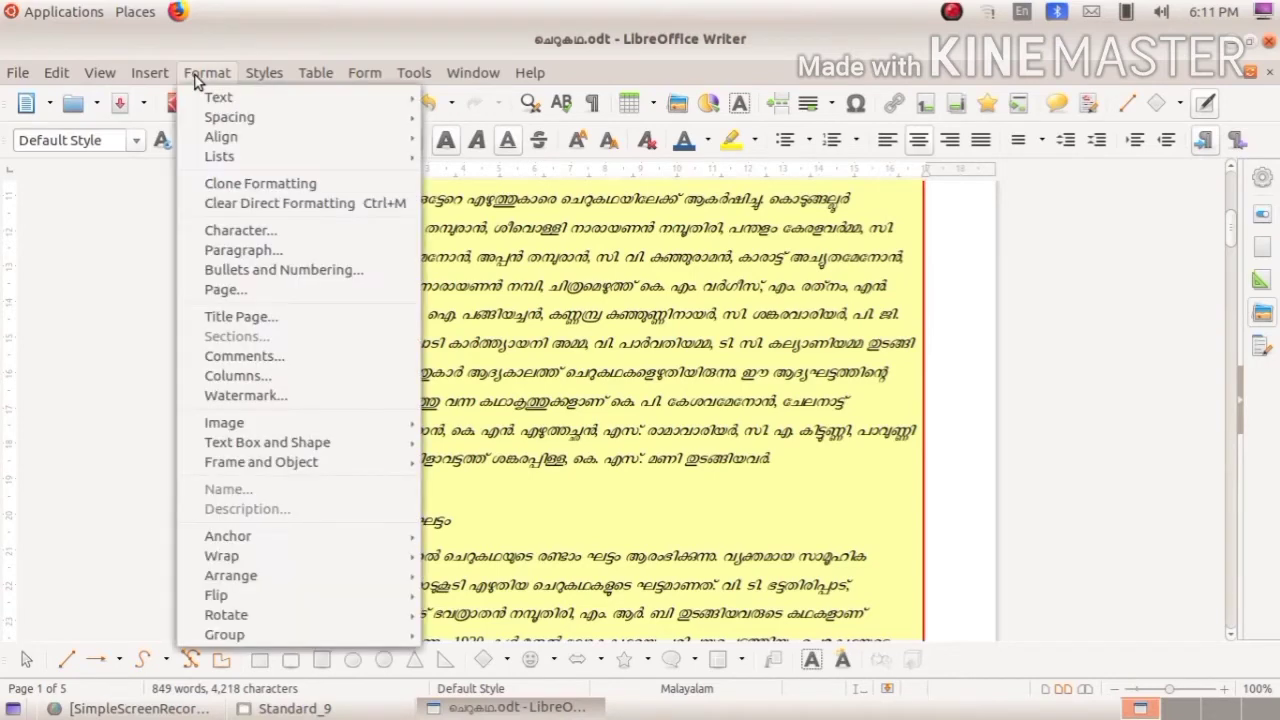
click(246, 291)
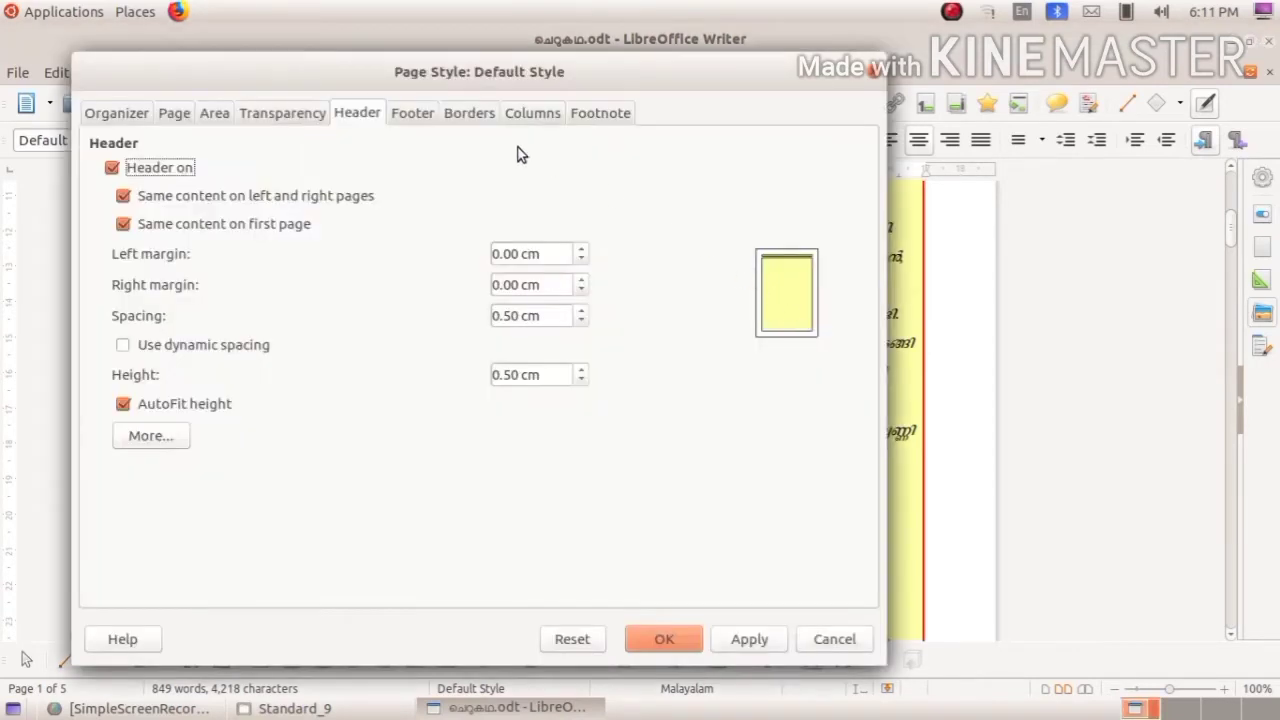
click(415, 116)
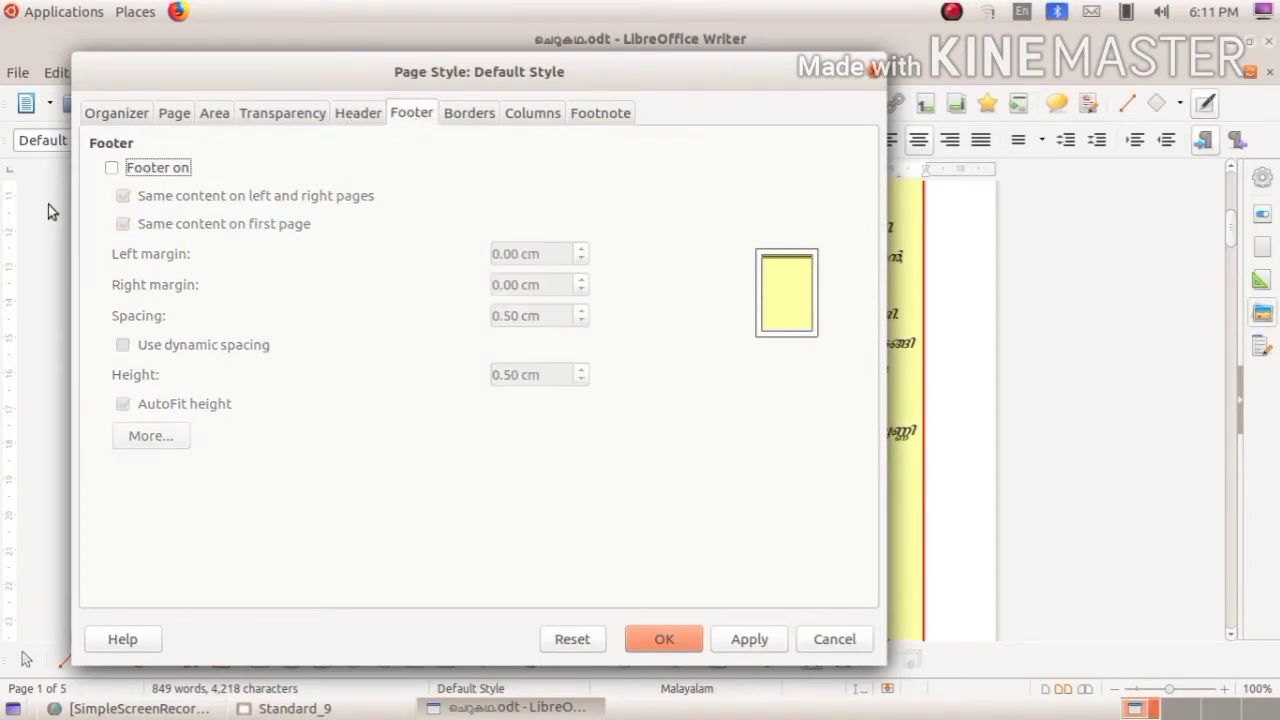
click(113, 168)
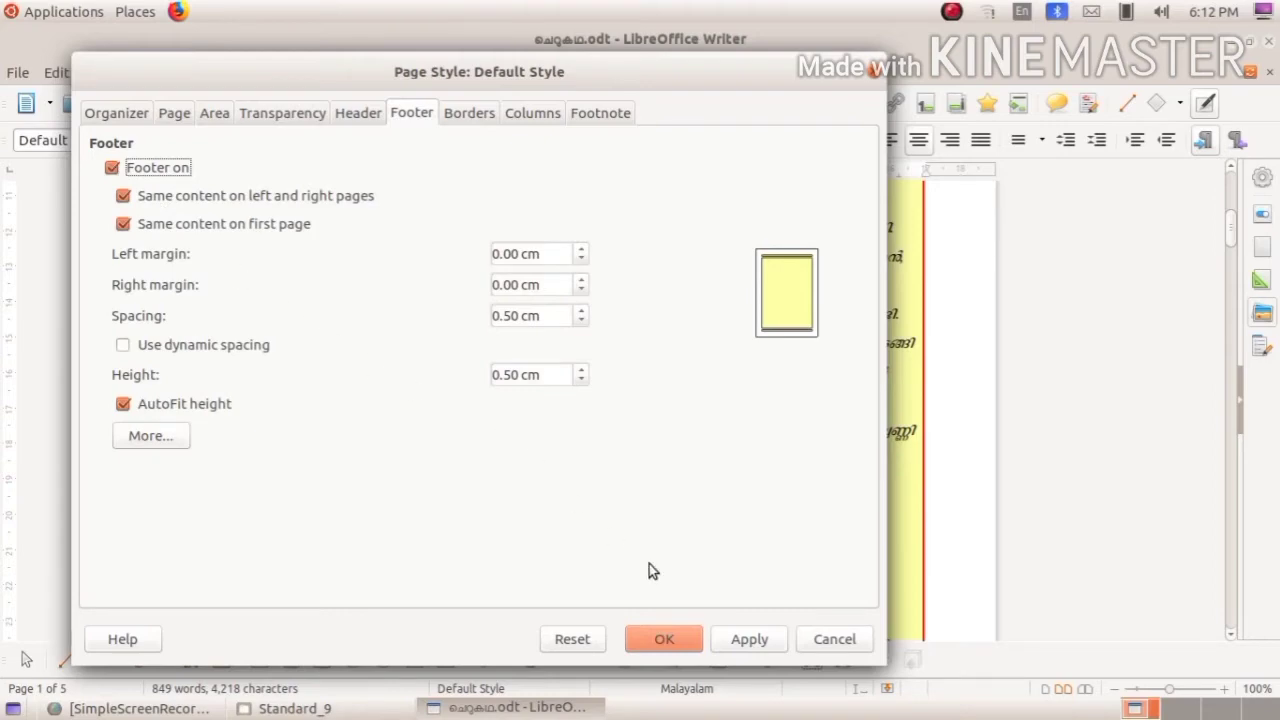
click(687, 639)
Enter the Malayalam text "മലയാള ചെറുകഥ" in the footer of the first page
scroll(639, 427, down, 10)
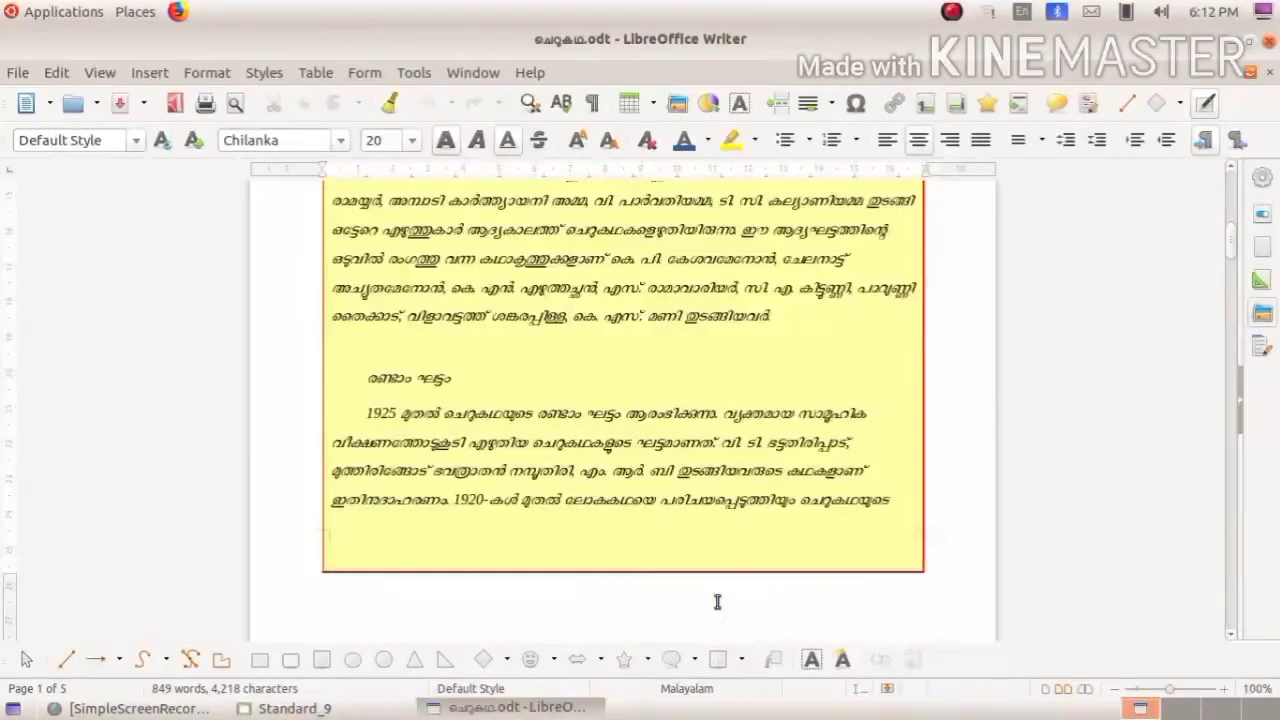
click(446, 359)
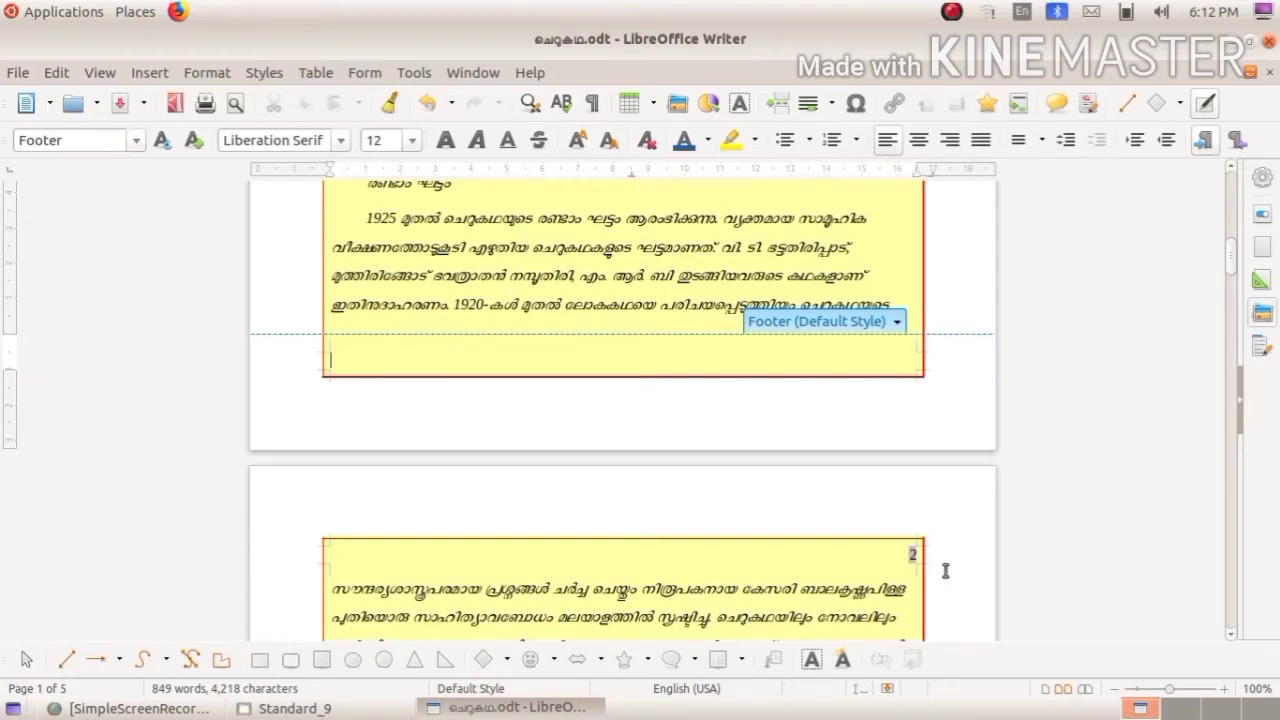
key(super+space)
text(മ)
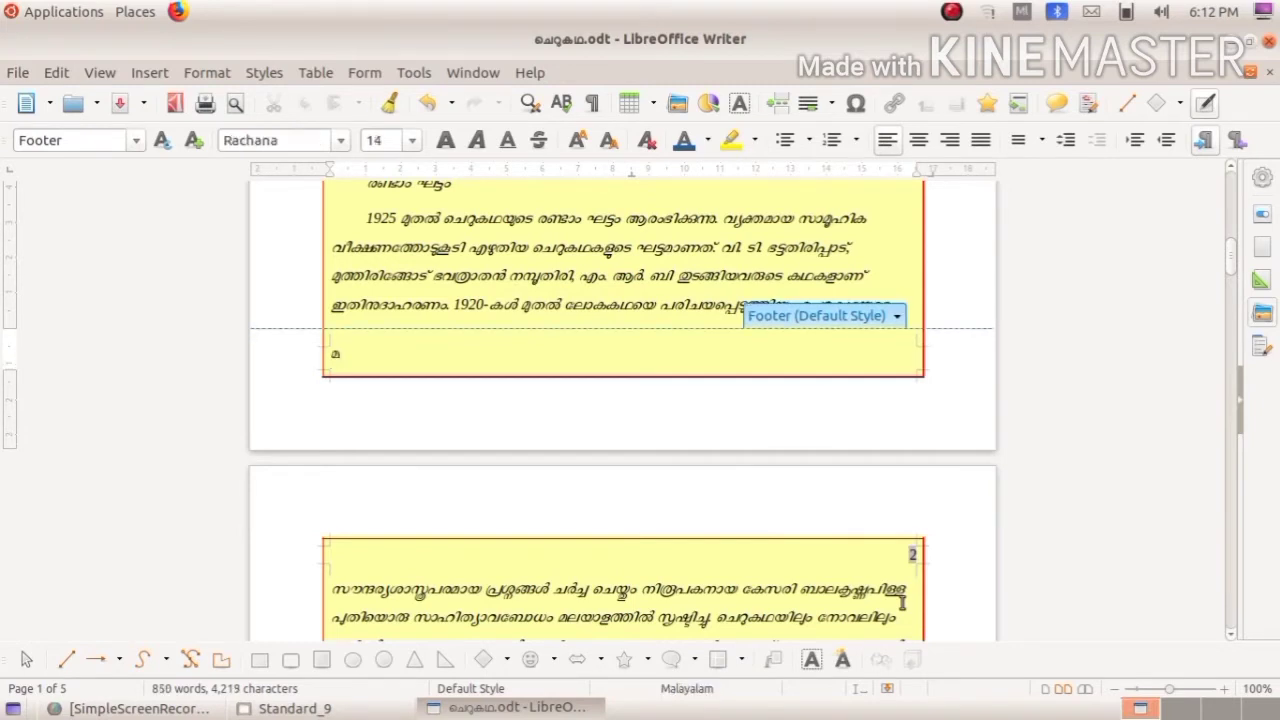
text(ലയാള ചെറു)
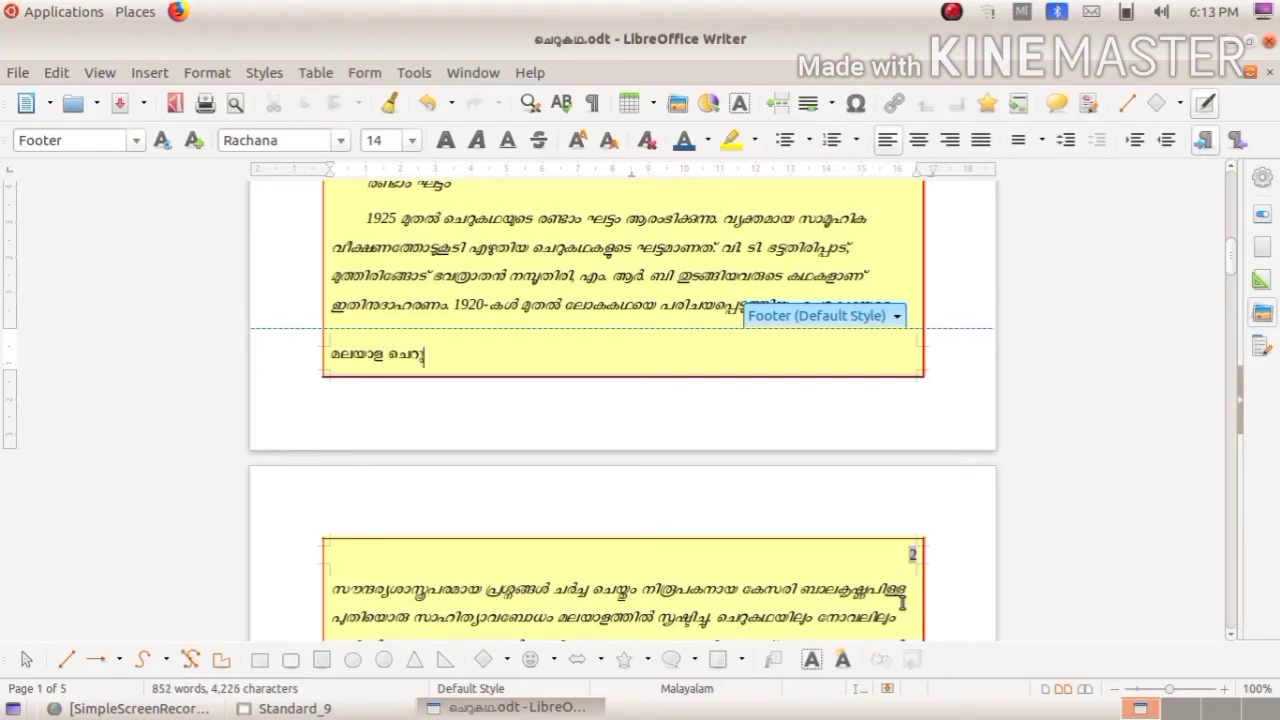
text(കഥ)
click(729, 233)
Select the first page's footer text, make it bold and leave it left-aligned after trying centre alignment
scroll(700, 440, down, 1)
scroll(640, 470, up, 10)
scroll(485, 533, down, 6)
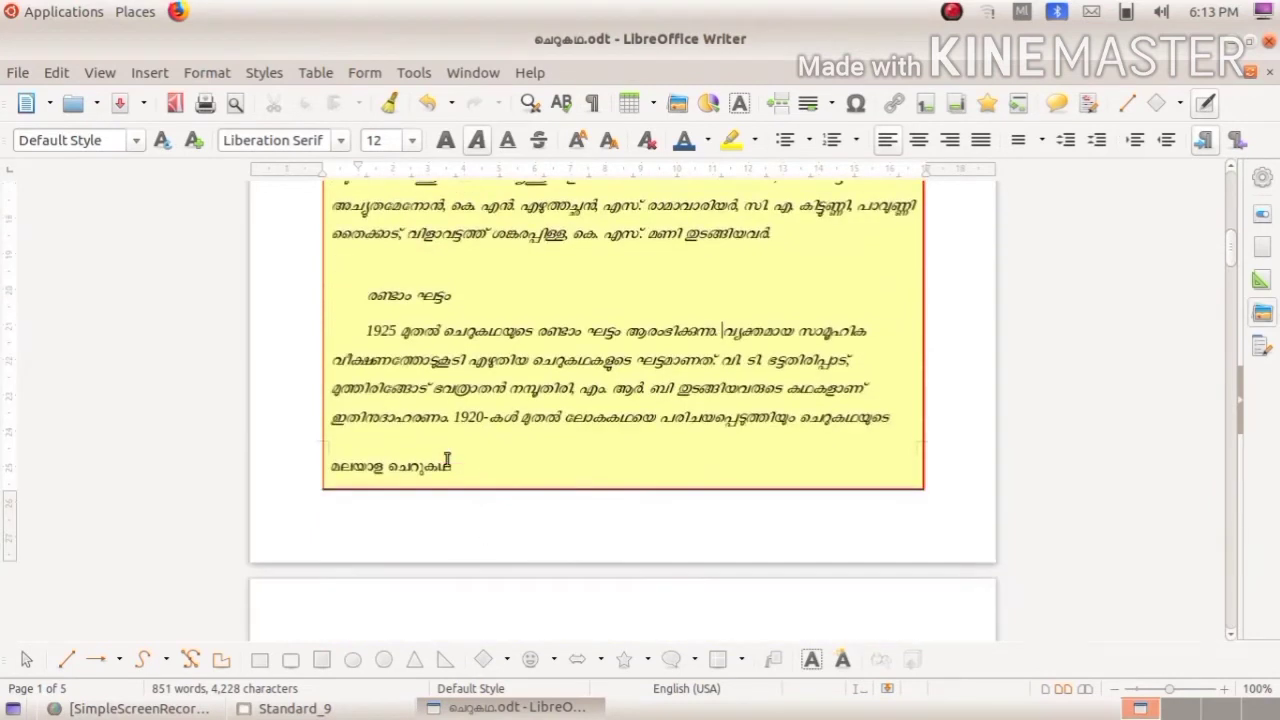
click(447, 471)
drag(447, 471, 331, 471)
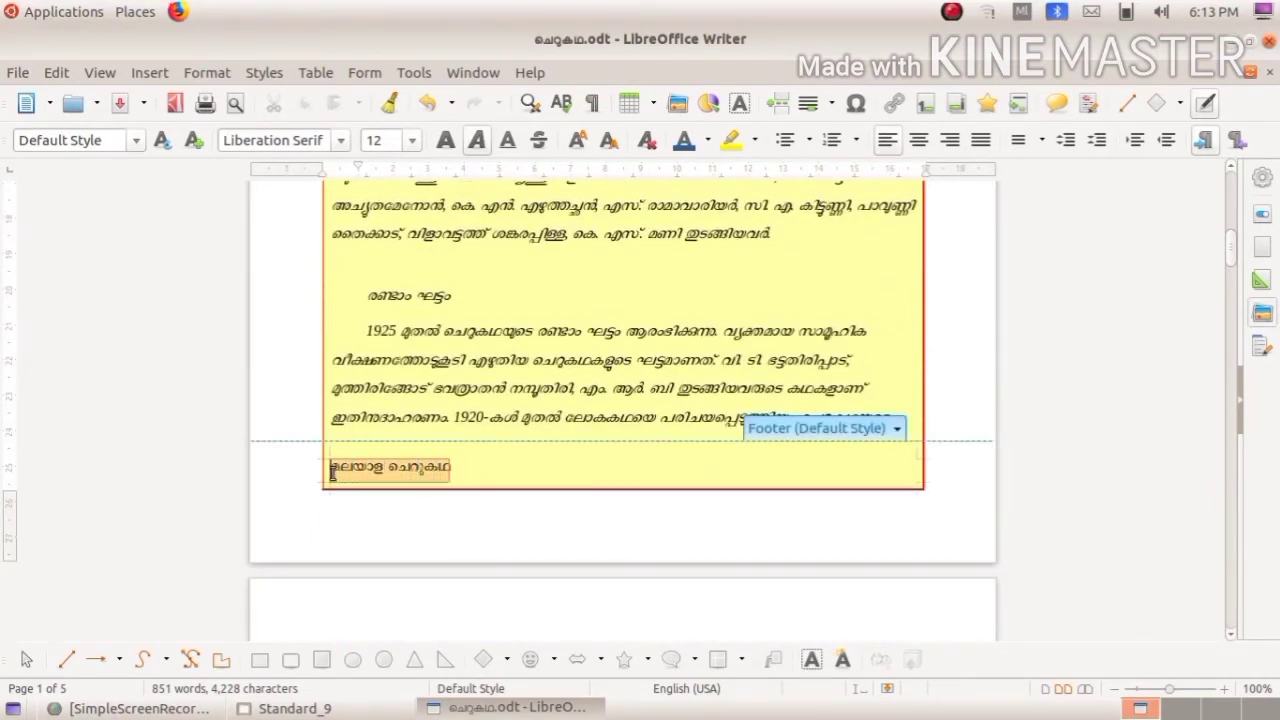
click(913, 142)
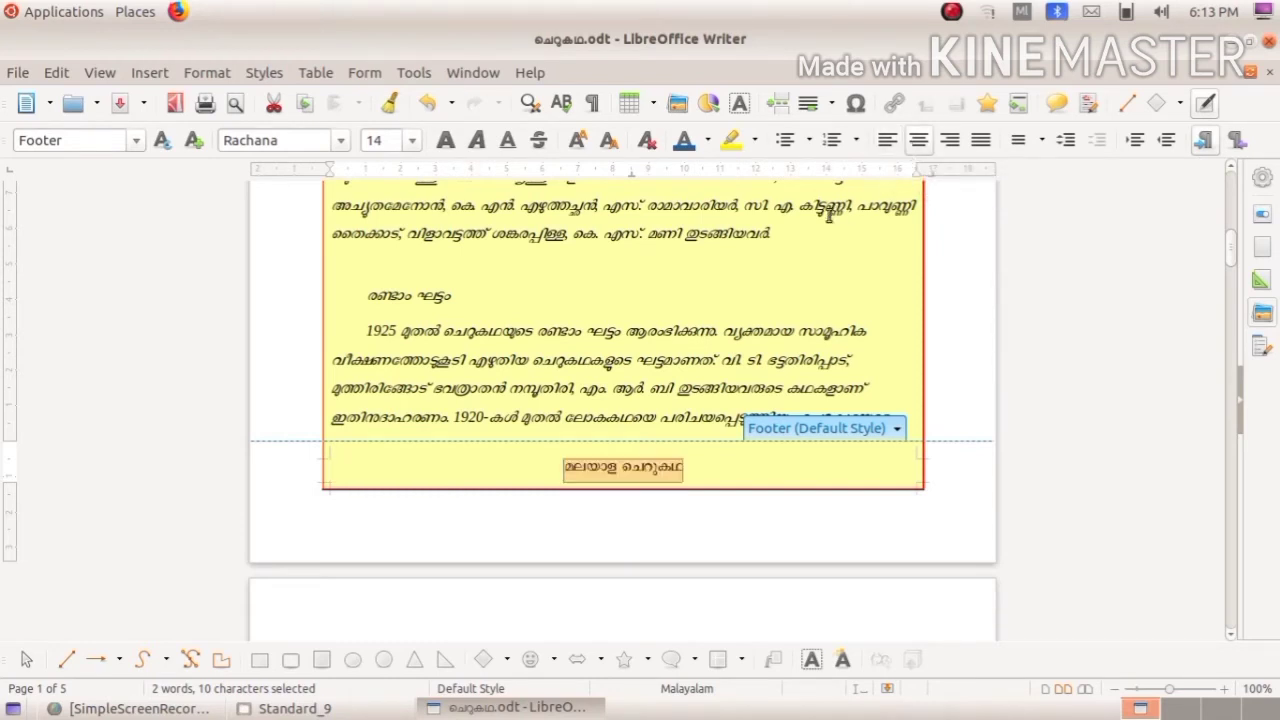
click(446, 142)
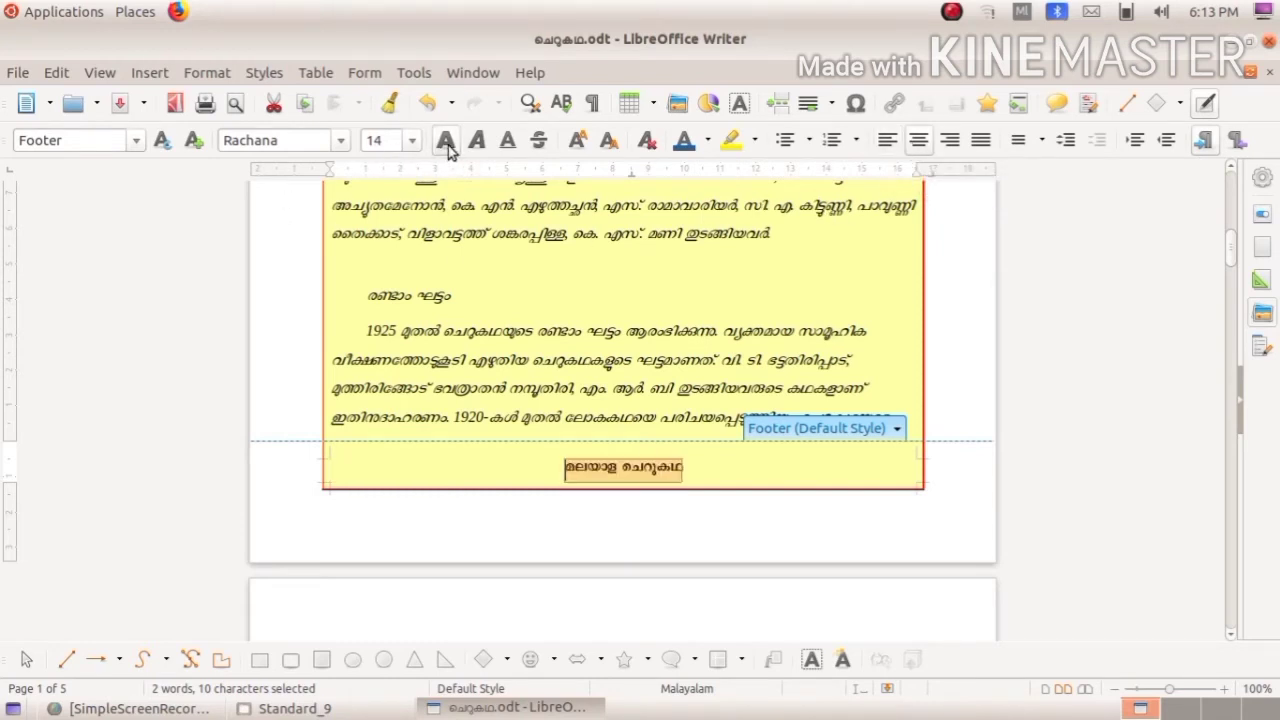
click(888, 143)
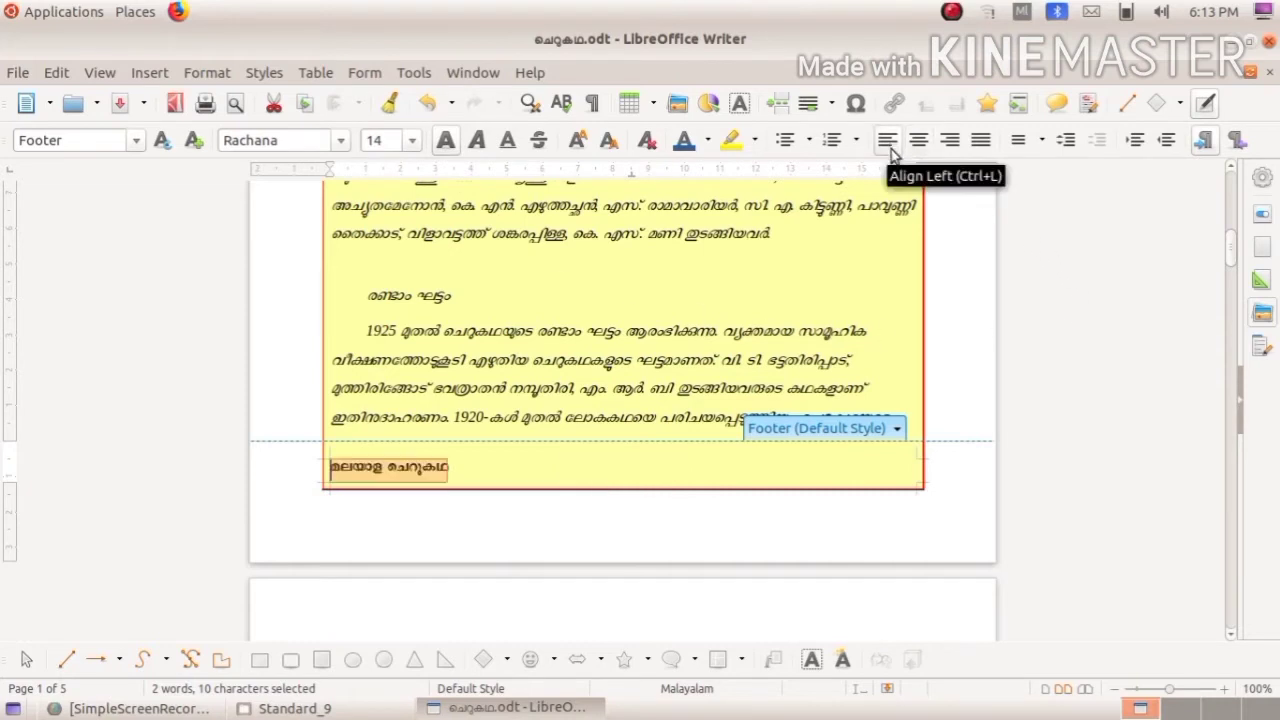
Set the selected footer text's font to Chilanka and its colour to green
click(340, 141)
click(334, 179)
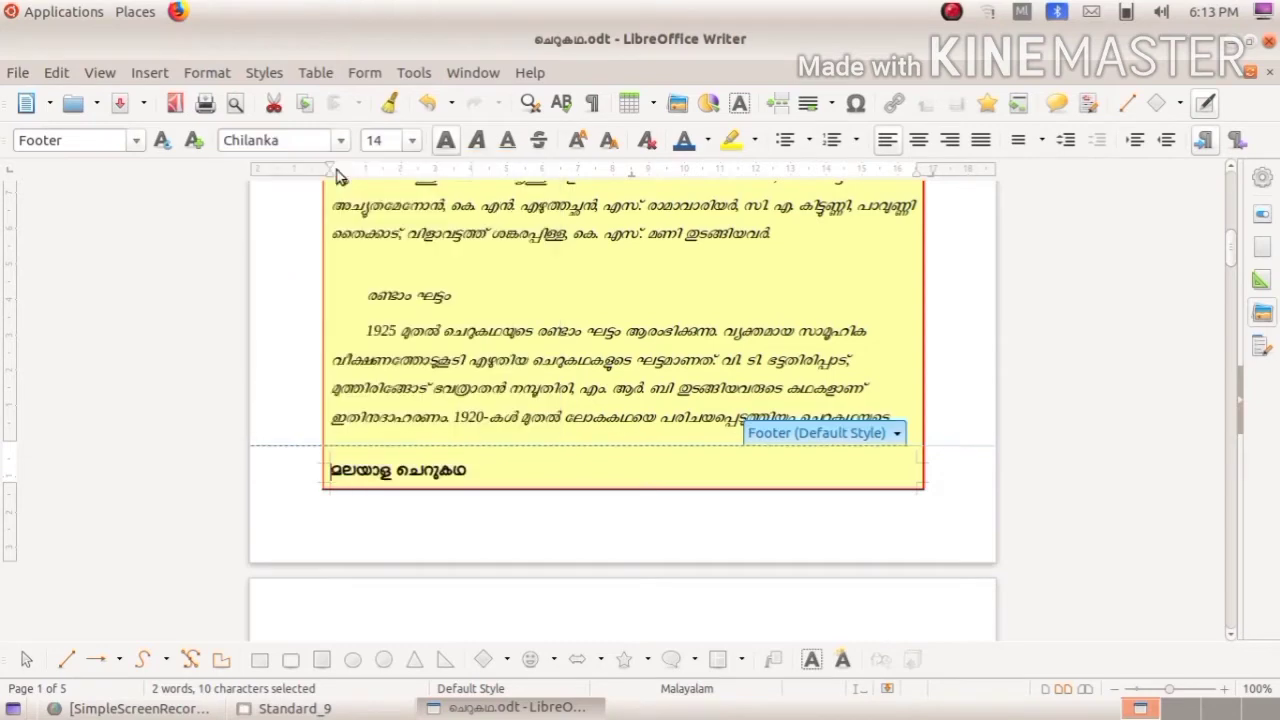
scroll(650, 515, down, 15)
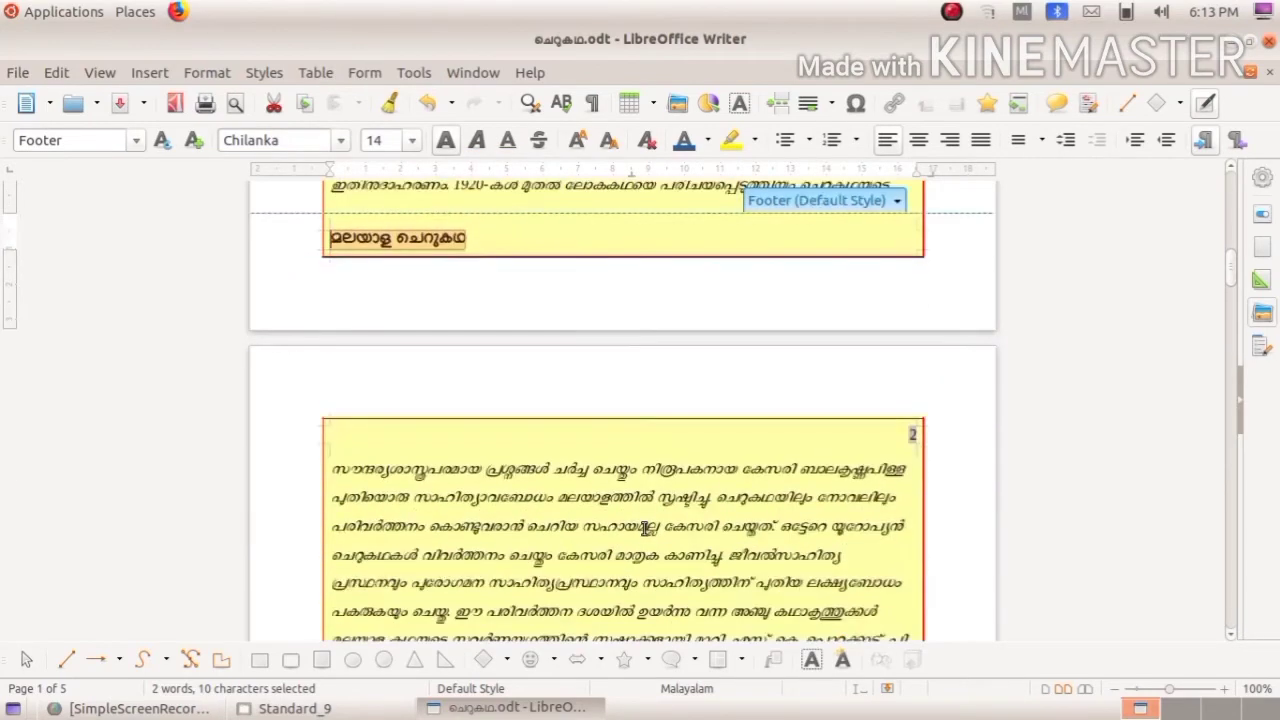
scroll(644, 529, down, 7)
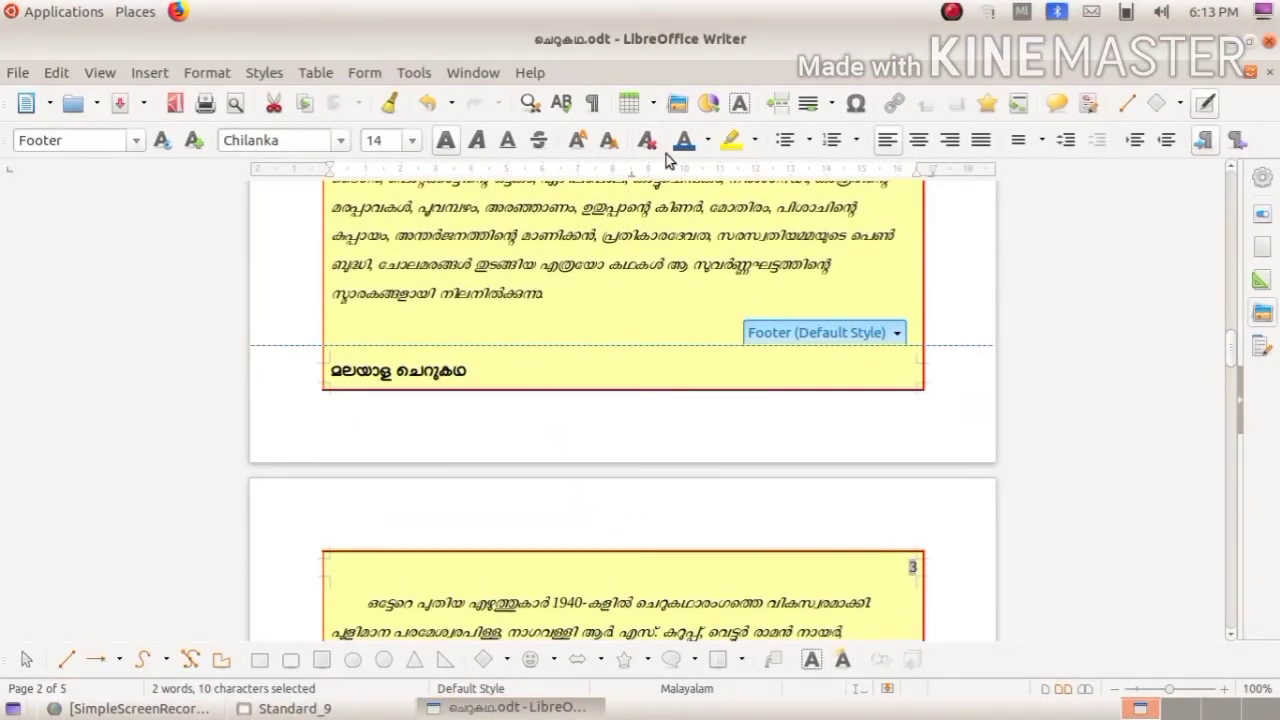
click(707, 143)
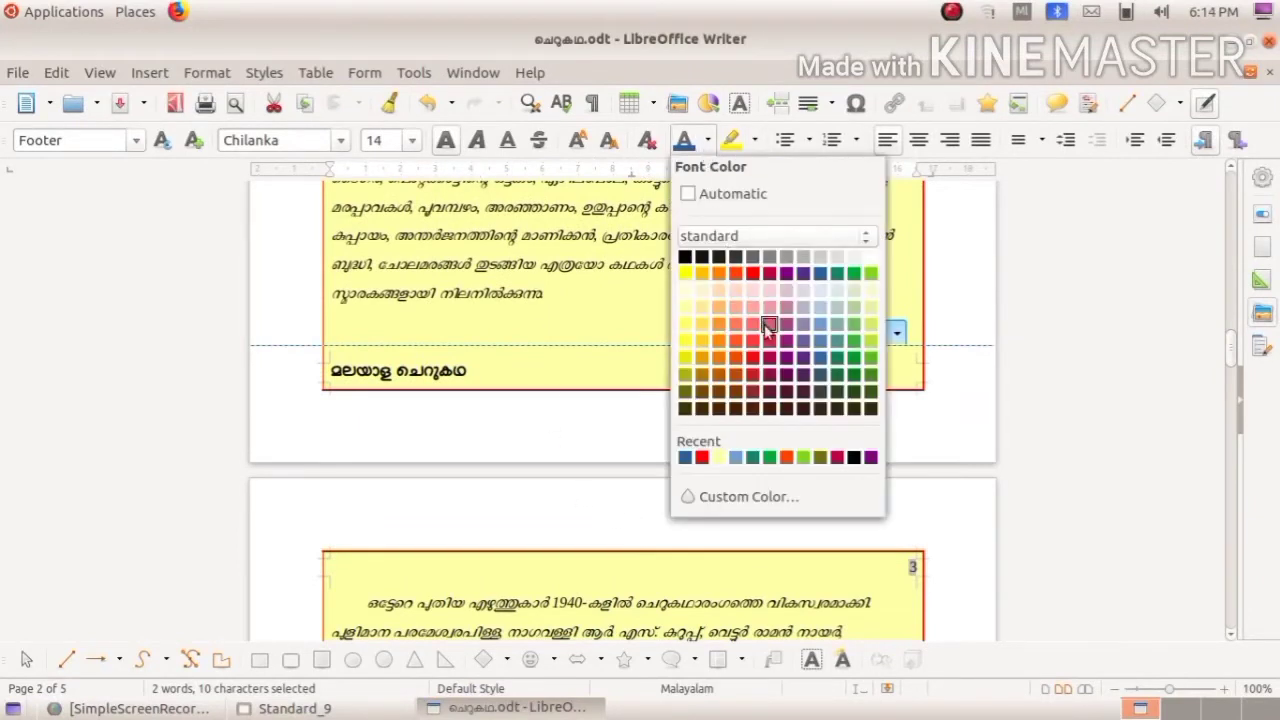
click(853, 273)
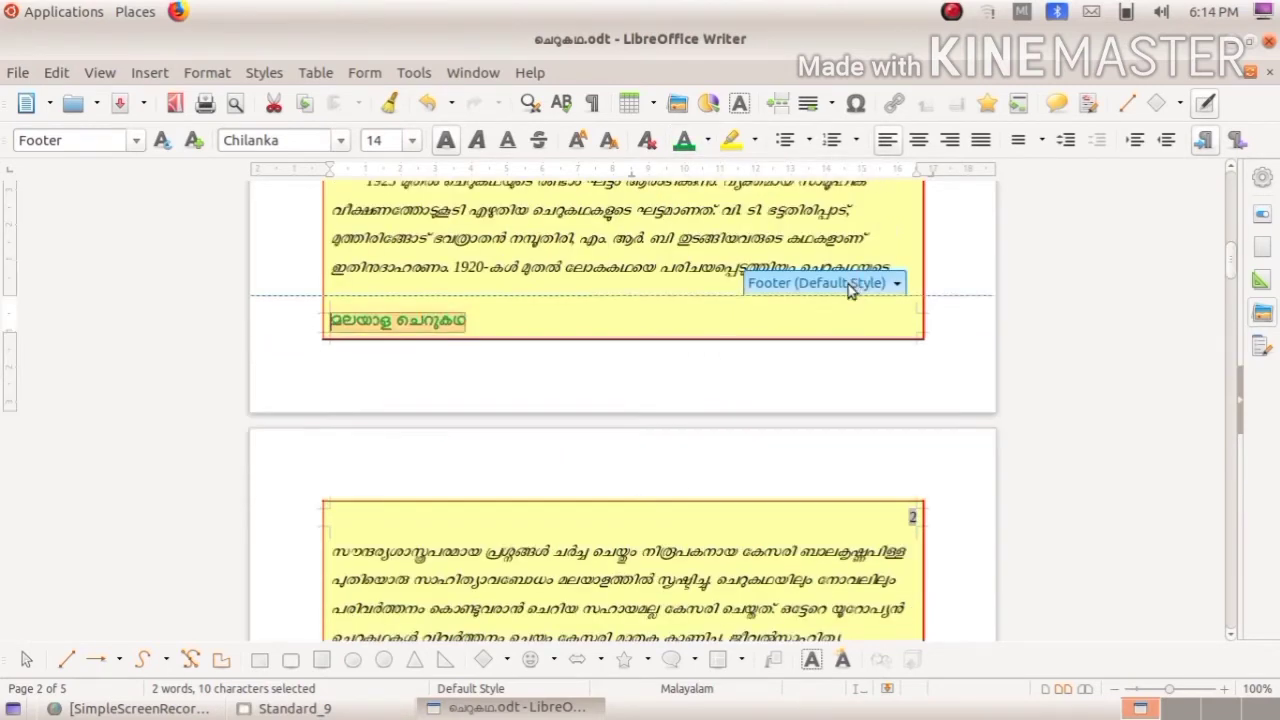
Examine the green footer text and the header page numbers across the first three pages
click(727, 397)
scroll(703, 386, up, 5)
scroll(702, 386, down, 4)
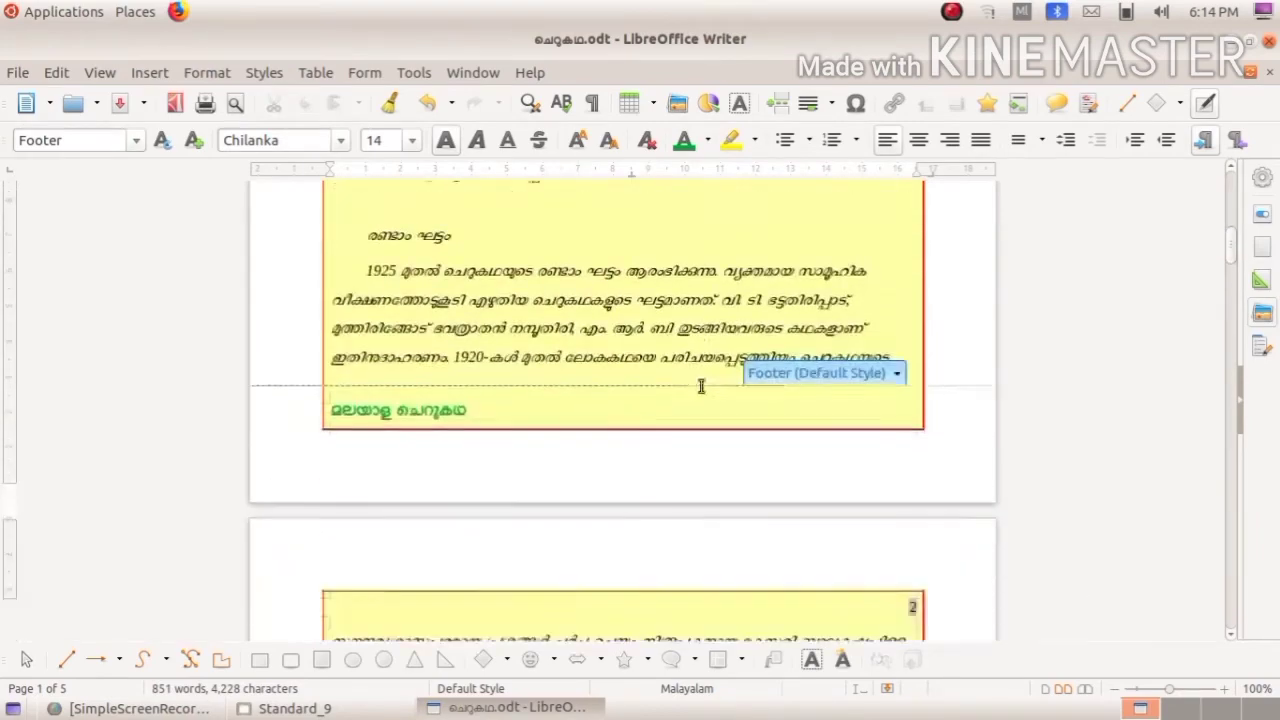
scroll(701, 386, down, 1)
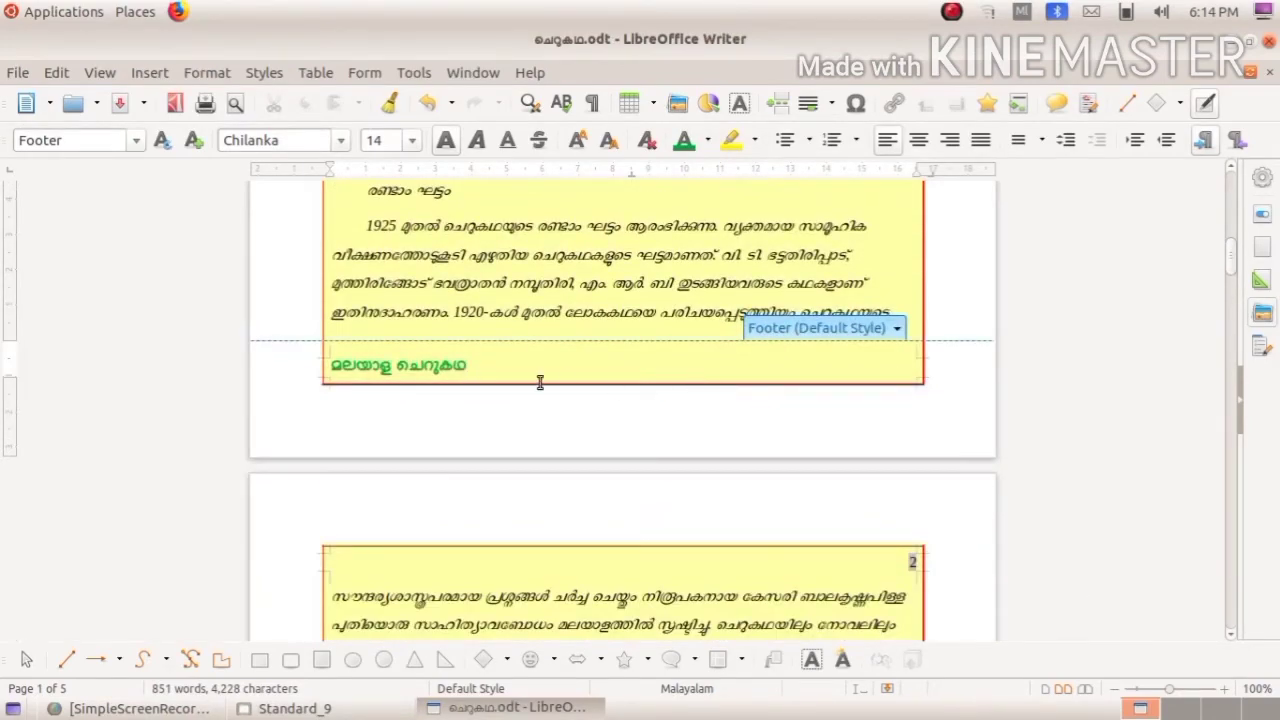
click(580, 225)
scroll(574, 240, up, 11)
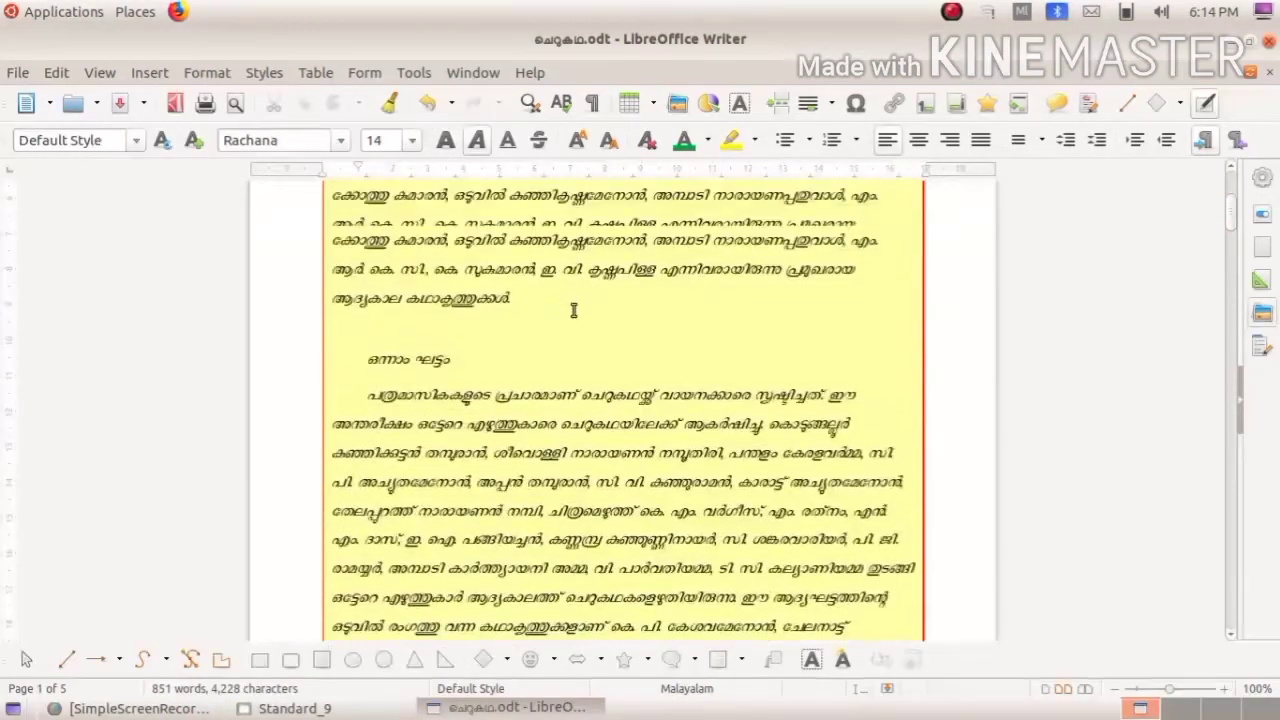
scroll(573, 313, down, 6)
scroll(572, 310, down, 20)
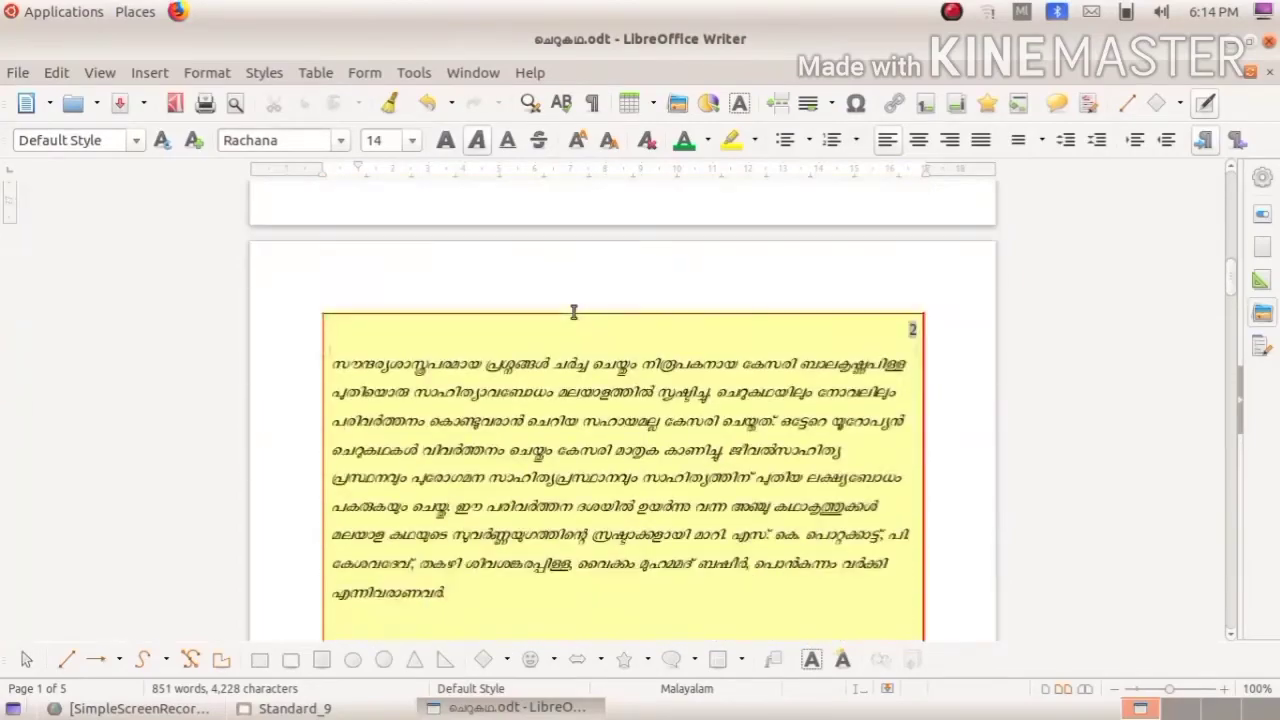
scroll(570, 321, up, 6)
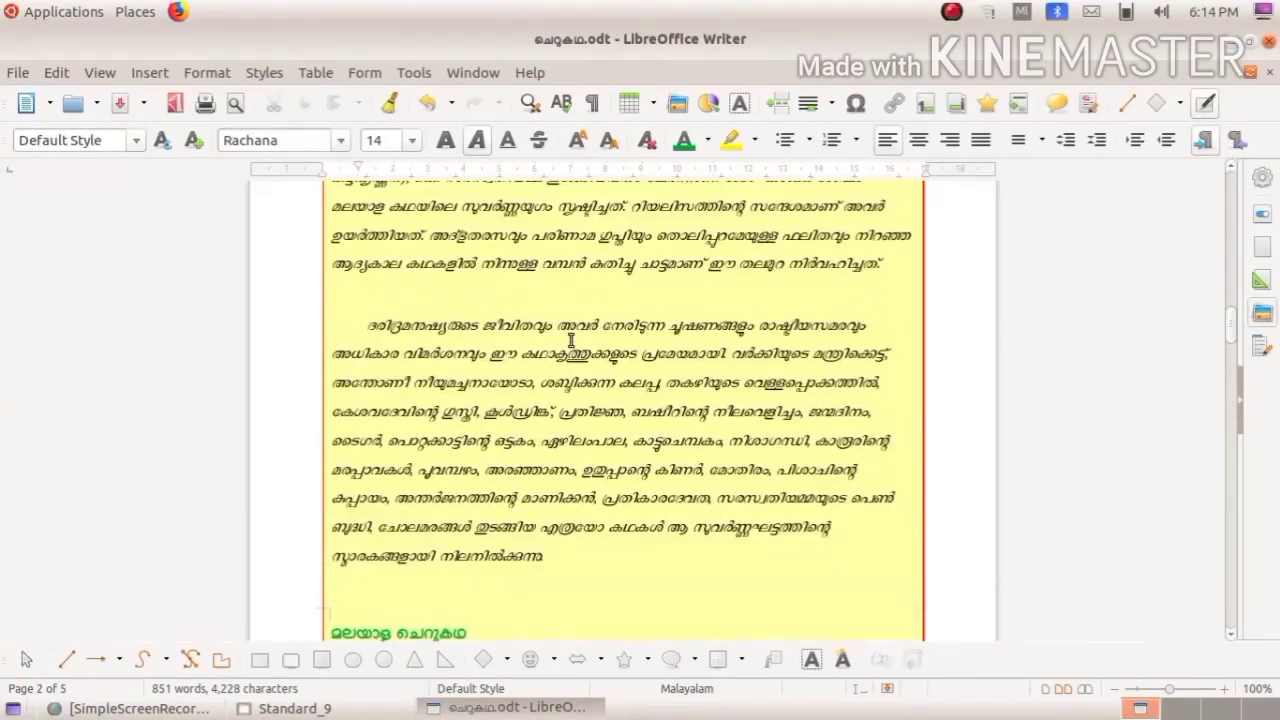
scroll(571, 340, down, 11)
scroll(572, 340, up, 6)
scroll(572, 340, down, 6)
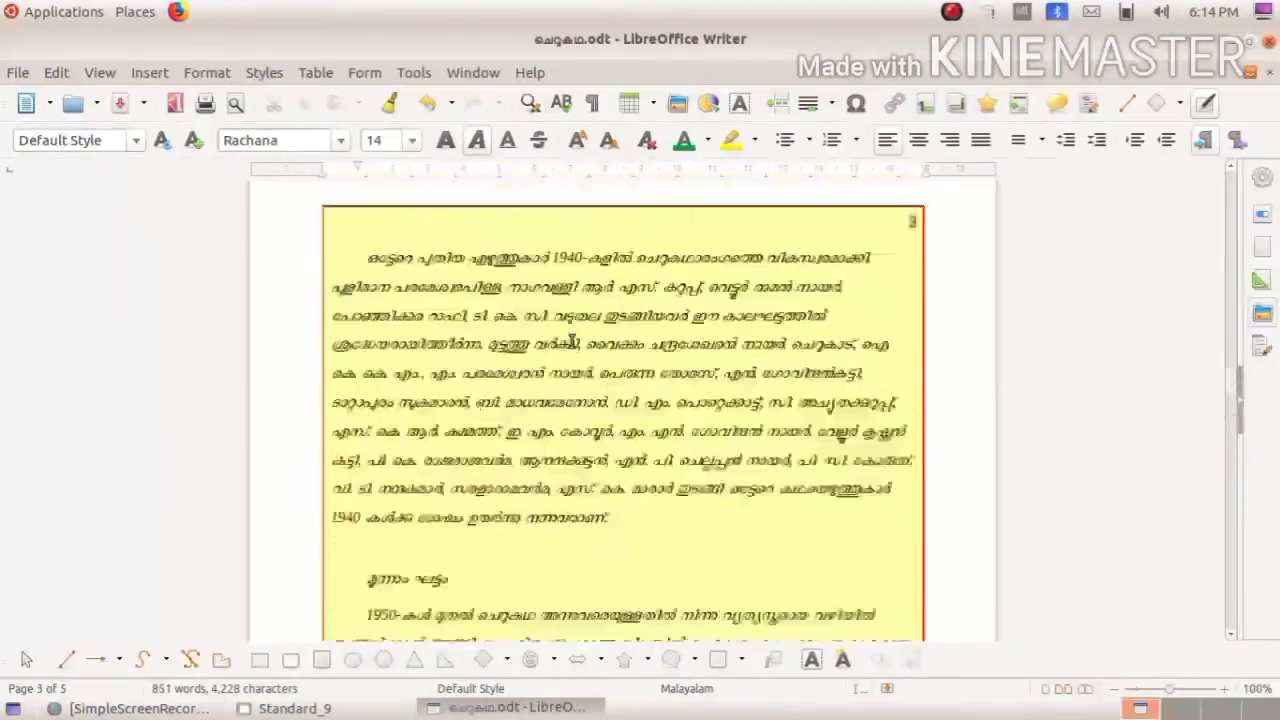
scroll(572, 340, up, 5)
Undo the last edit and place the cursor at the start of the heading on the first page
key(ctrl+z)
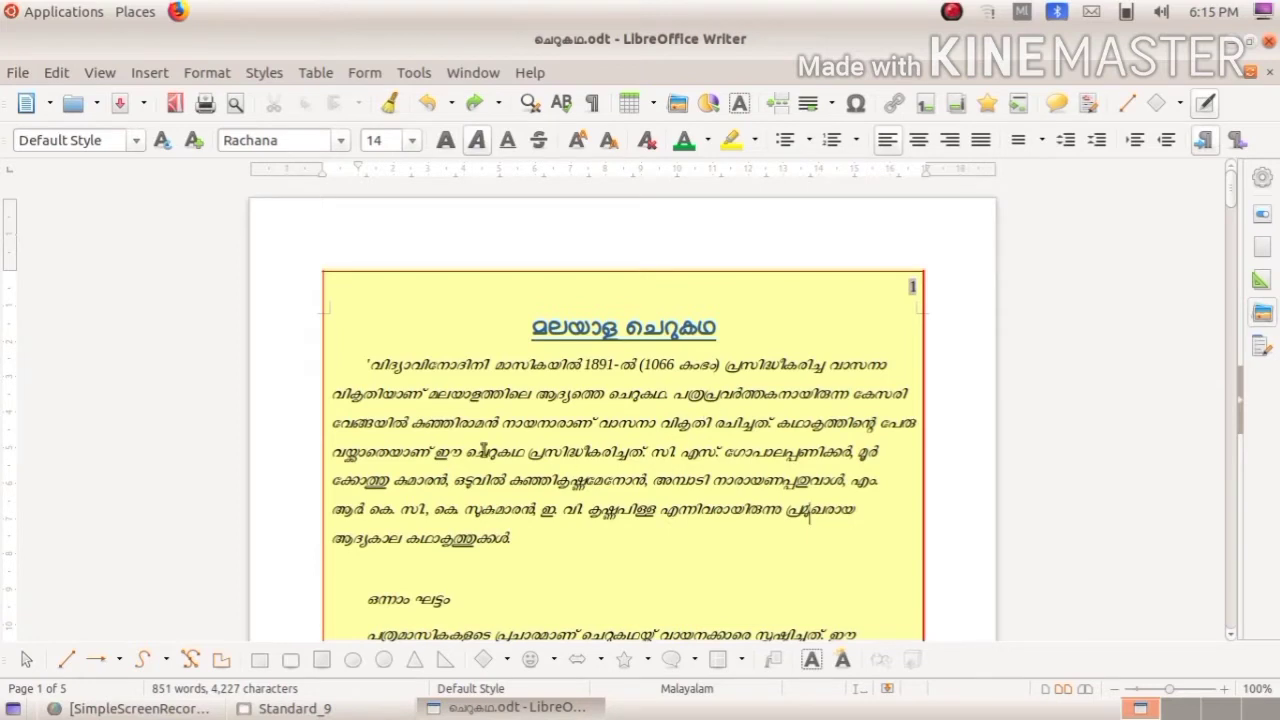
click(580, 338)
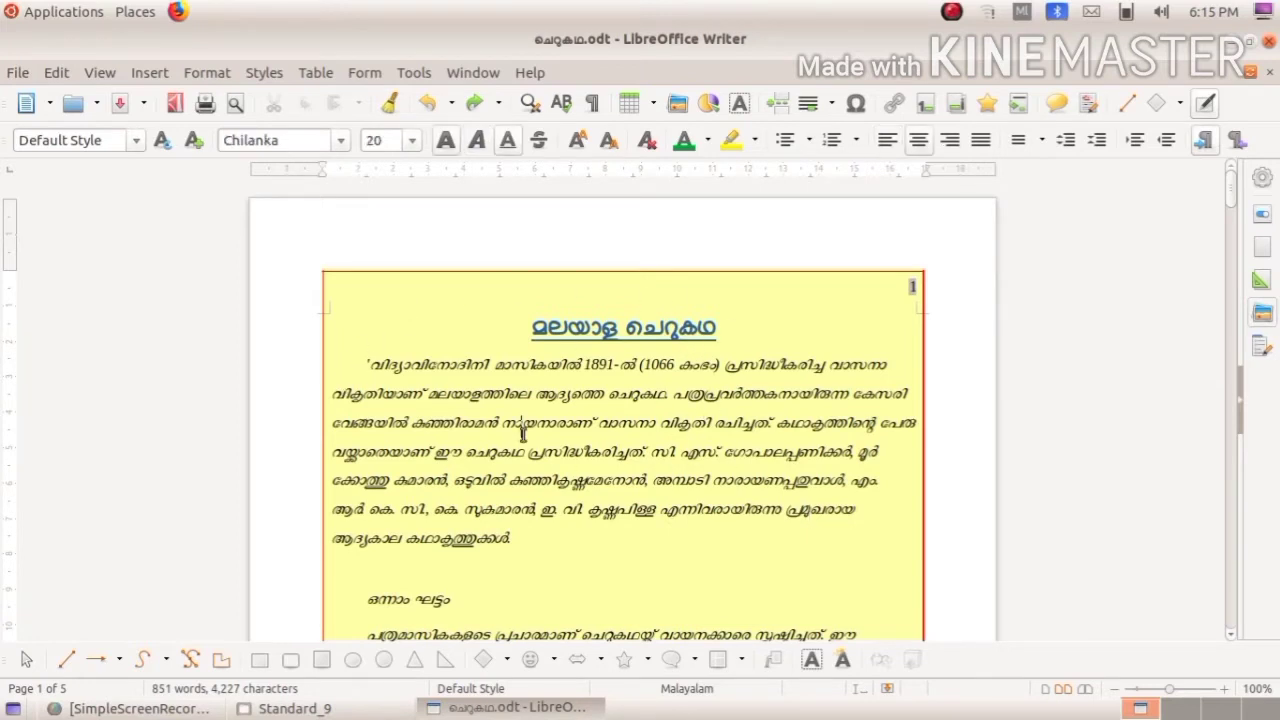
click(522, 433)
click(479, 331)
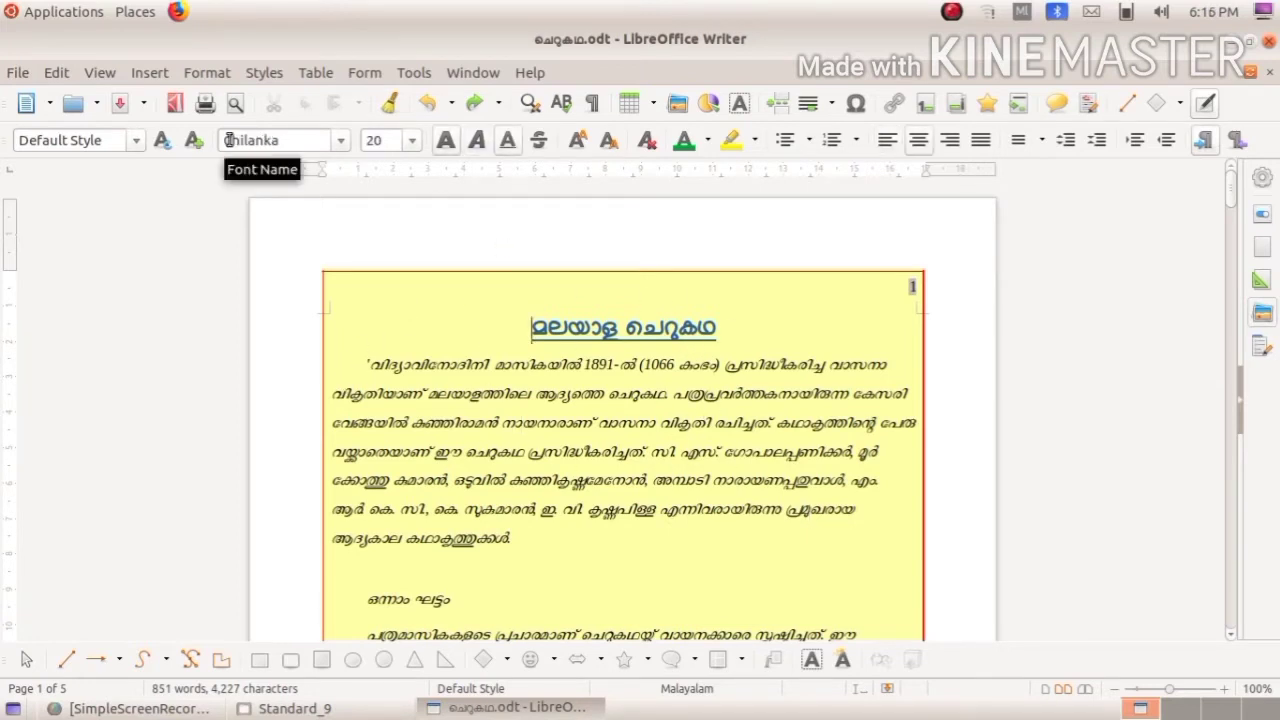
Change the default page style's background to the tiled blue cloud bitmap and apply it
click(199, 75)
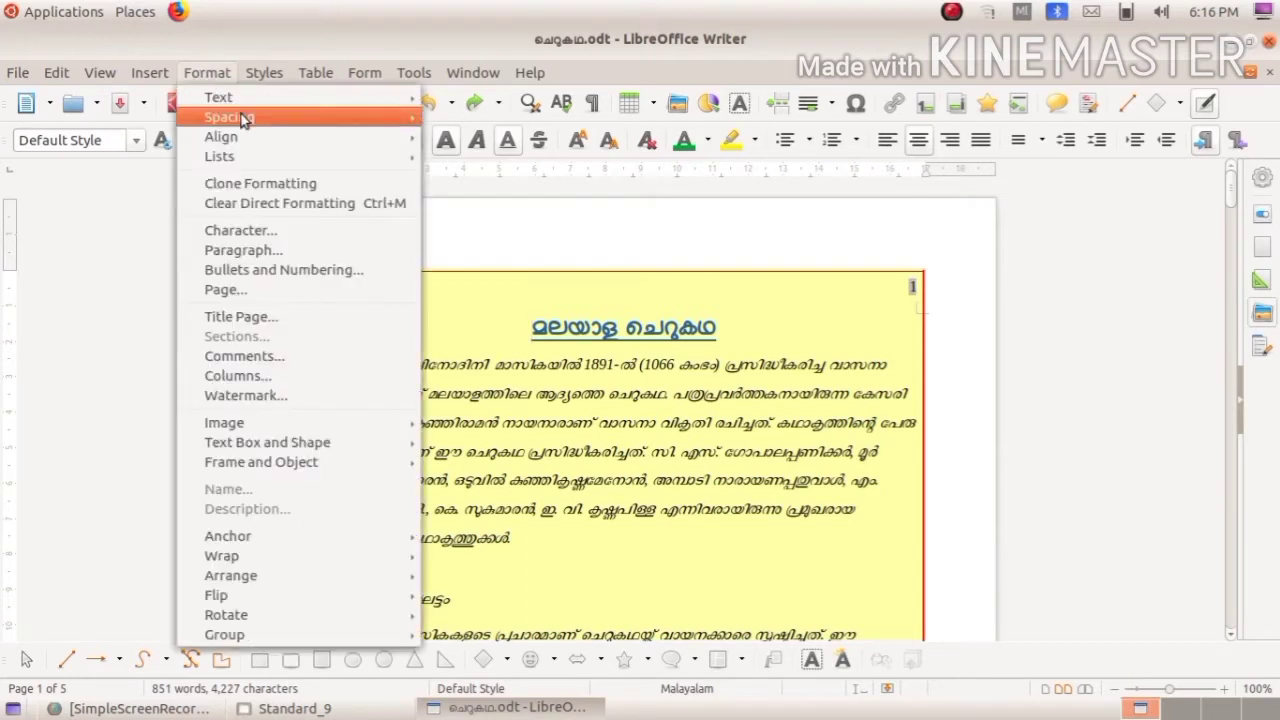
click(268, 291)
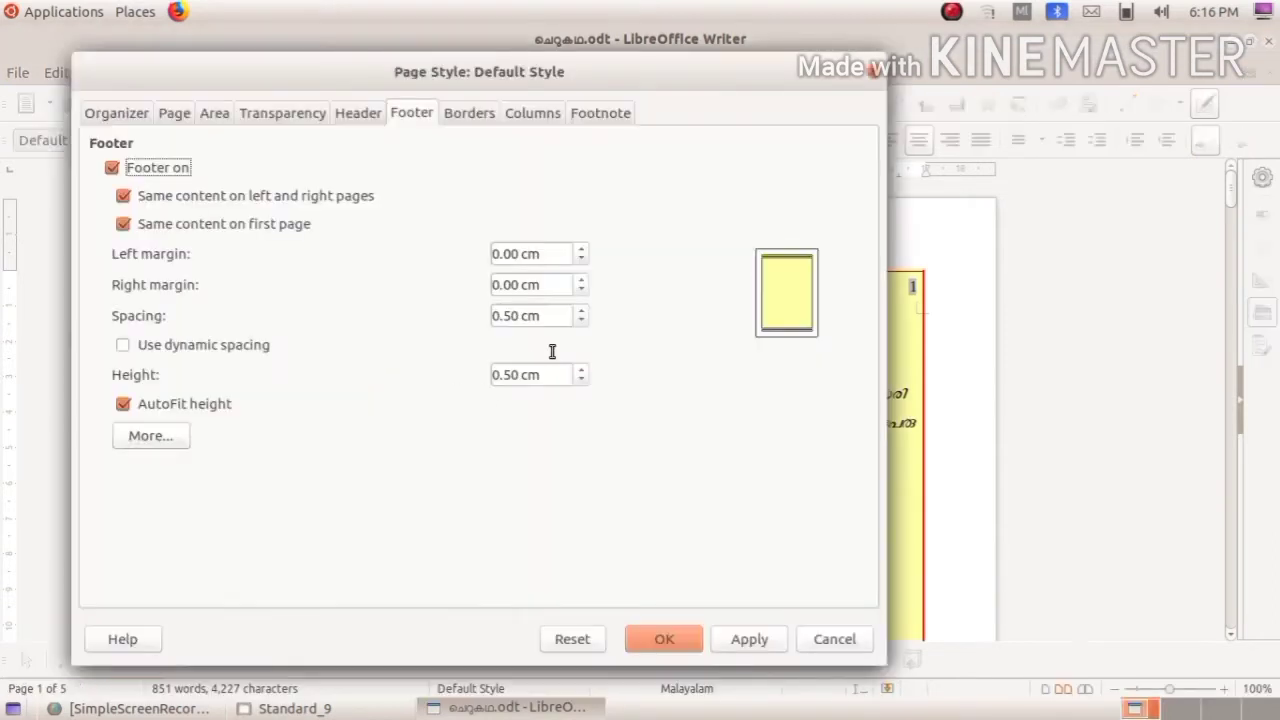
click(213, 115)
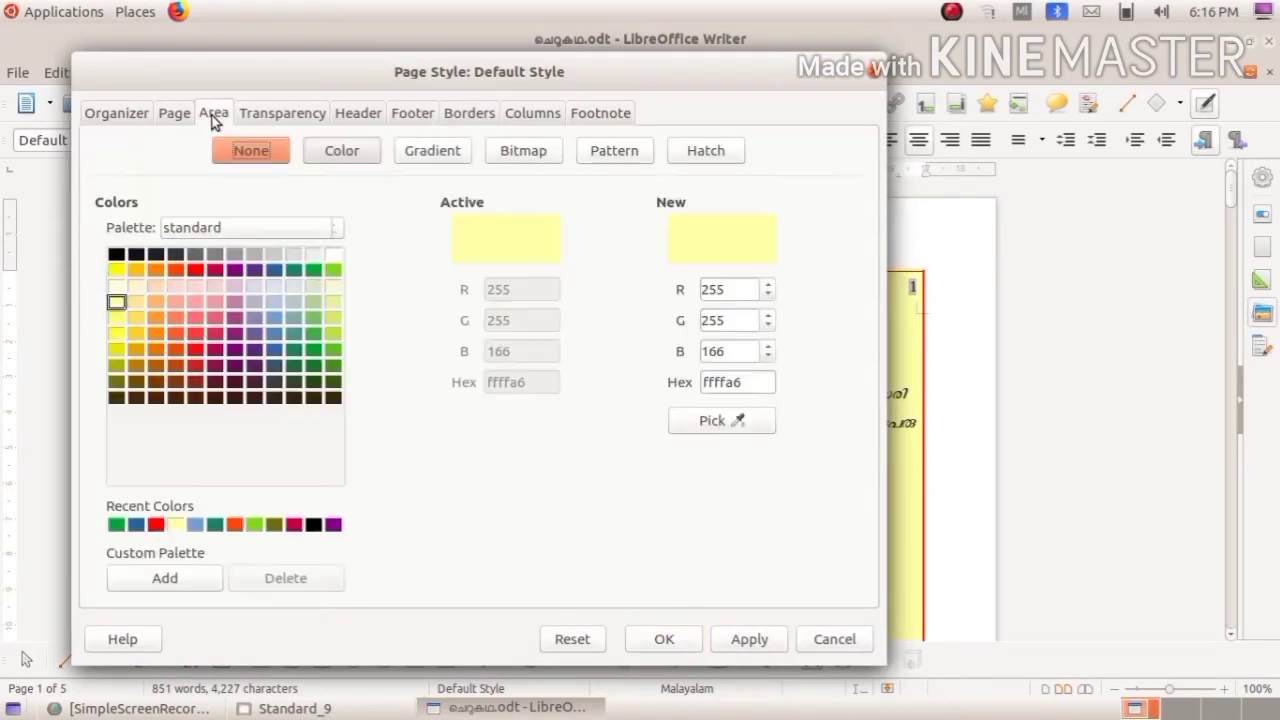
click(530, 152)
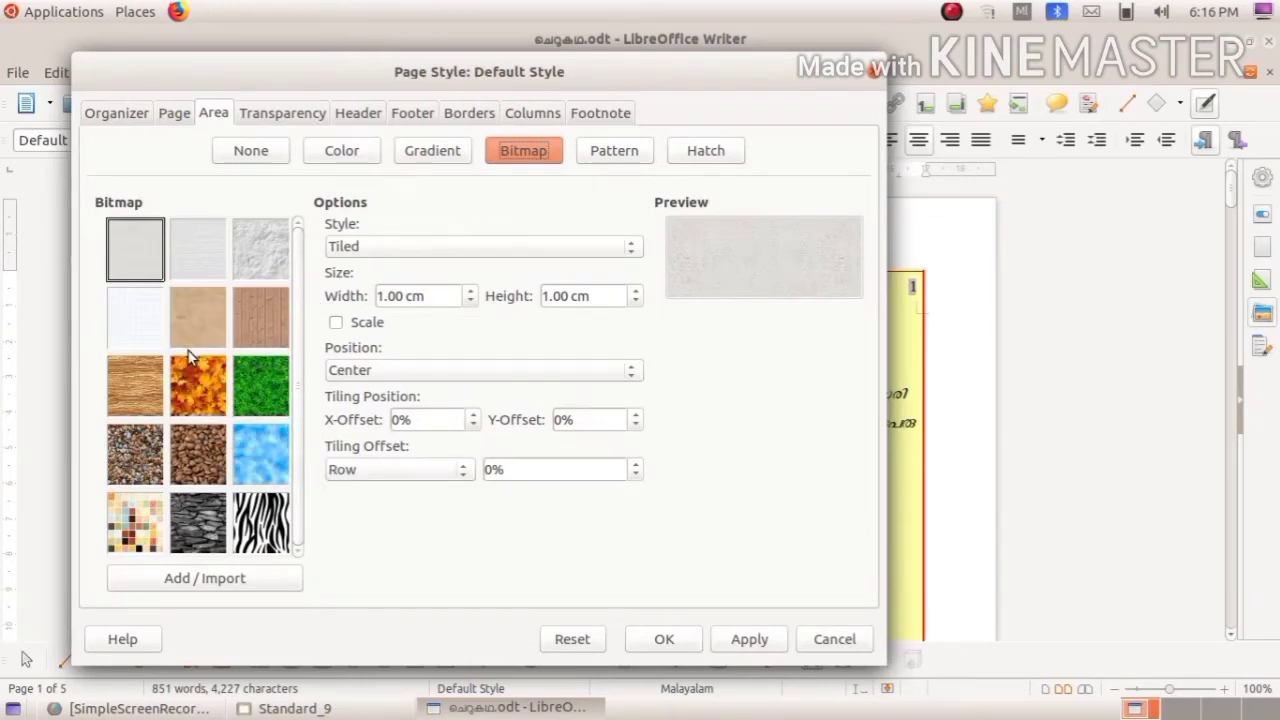
click(272, 466)
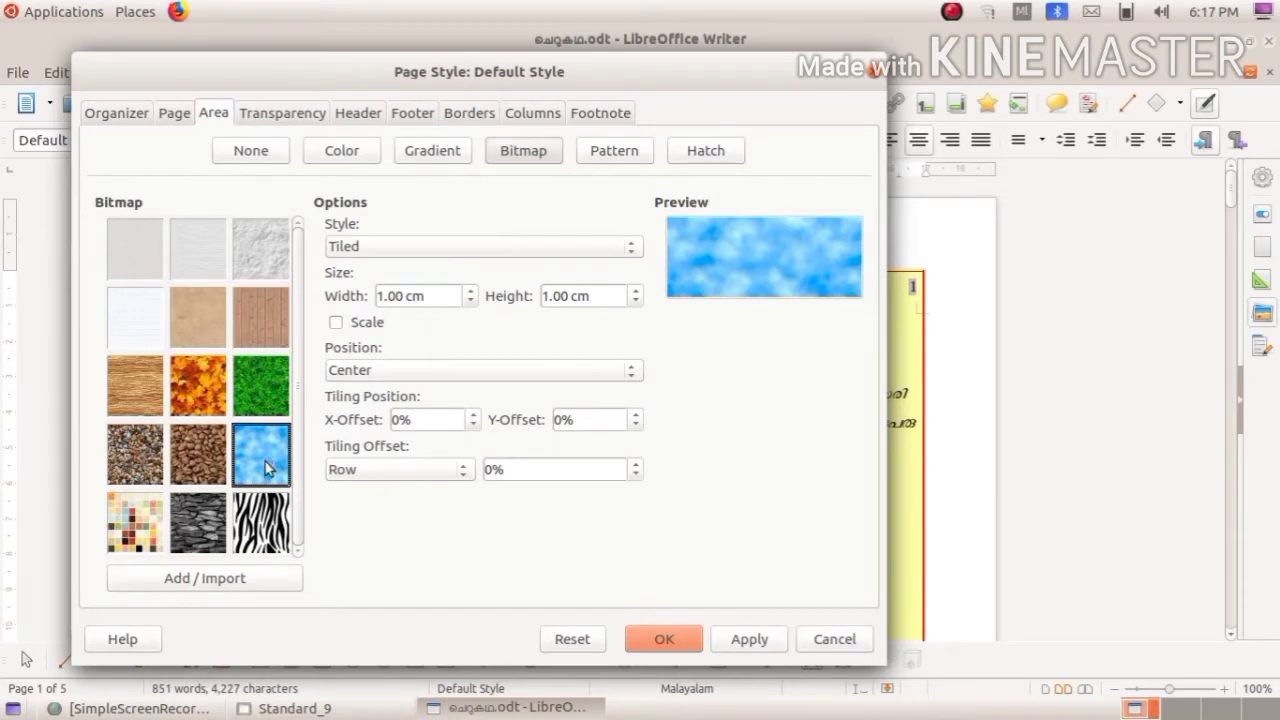
click(668, 641)
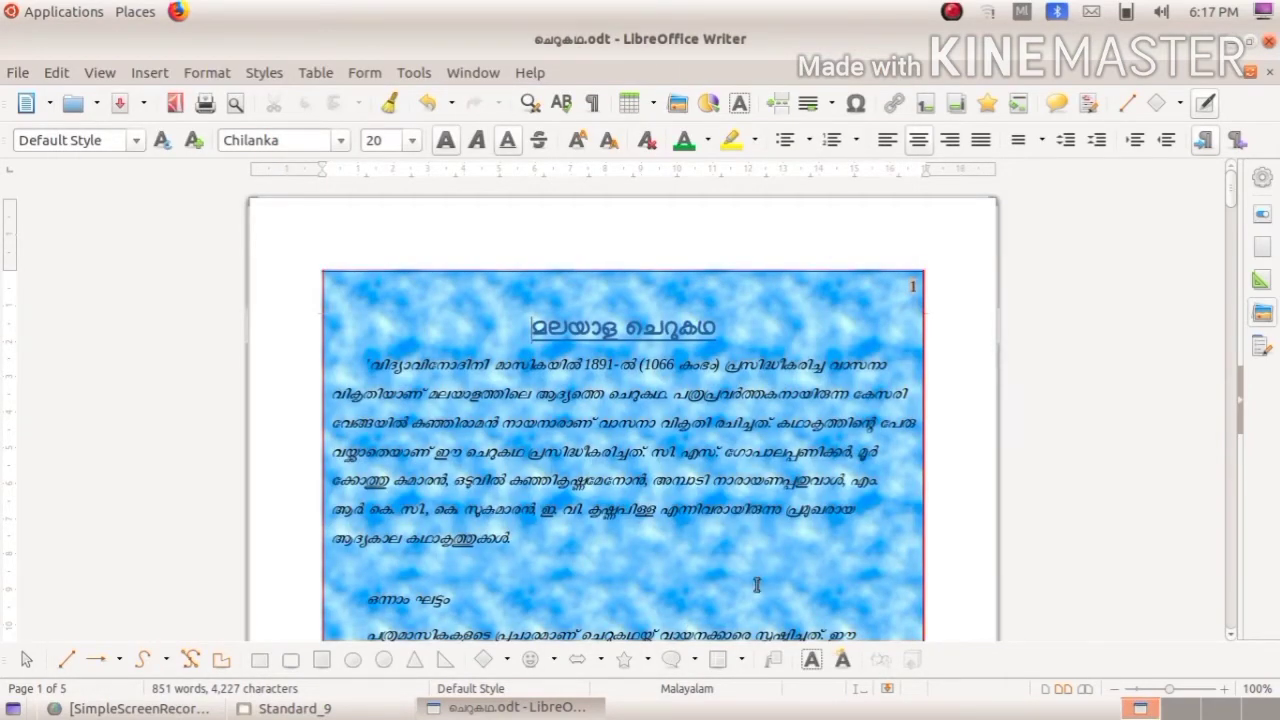
Set the default page style to two columns of equal width and apply it to the document
scroll(758, 578, down, 20)
scroll(755, 588, up, 5)
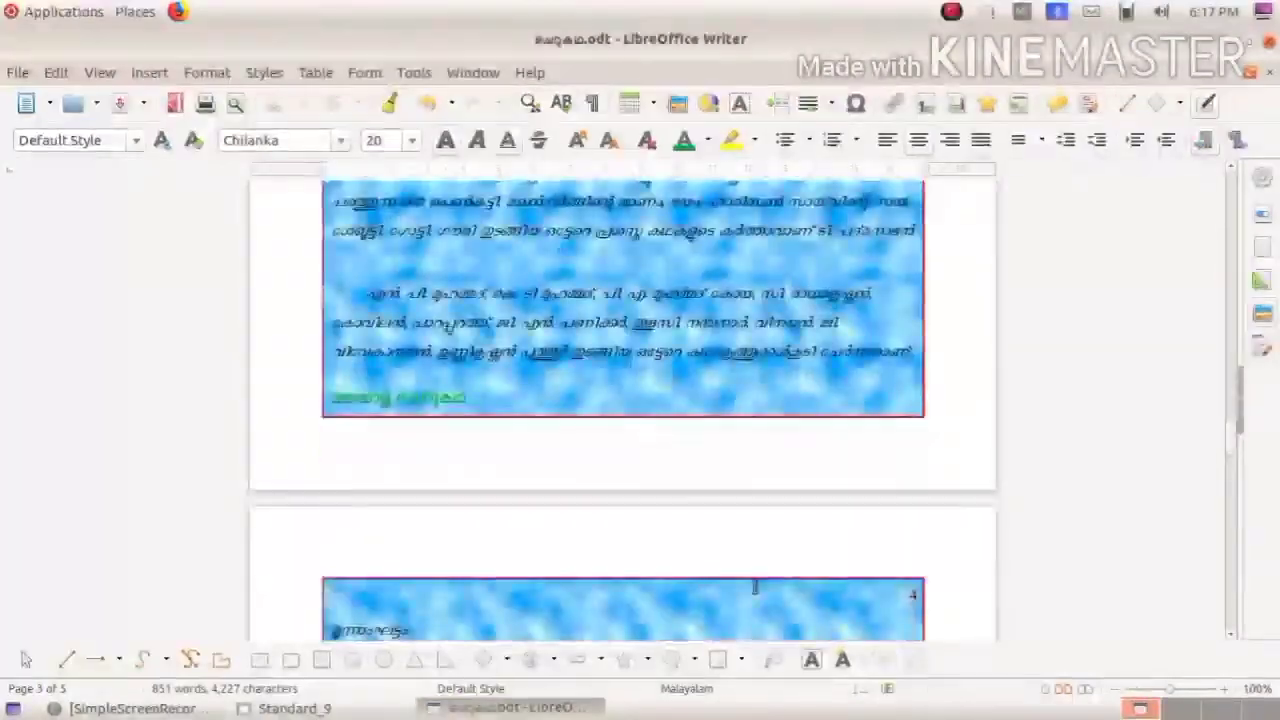
scroll(755, 587, up, 15)
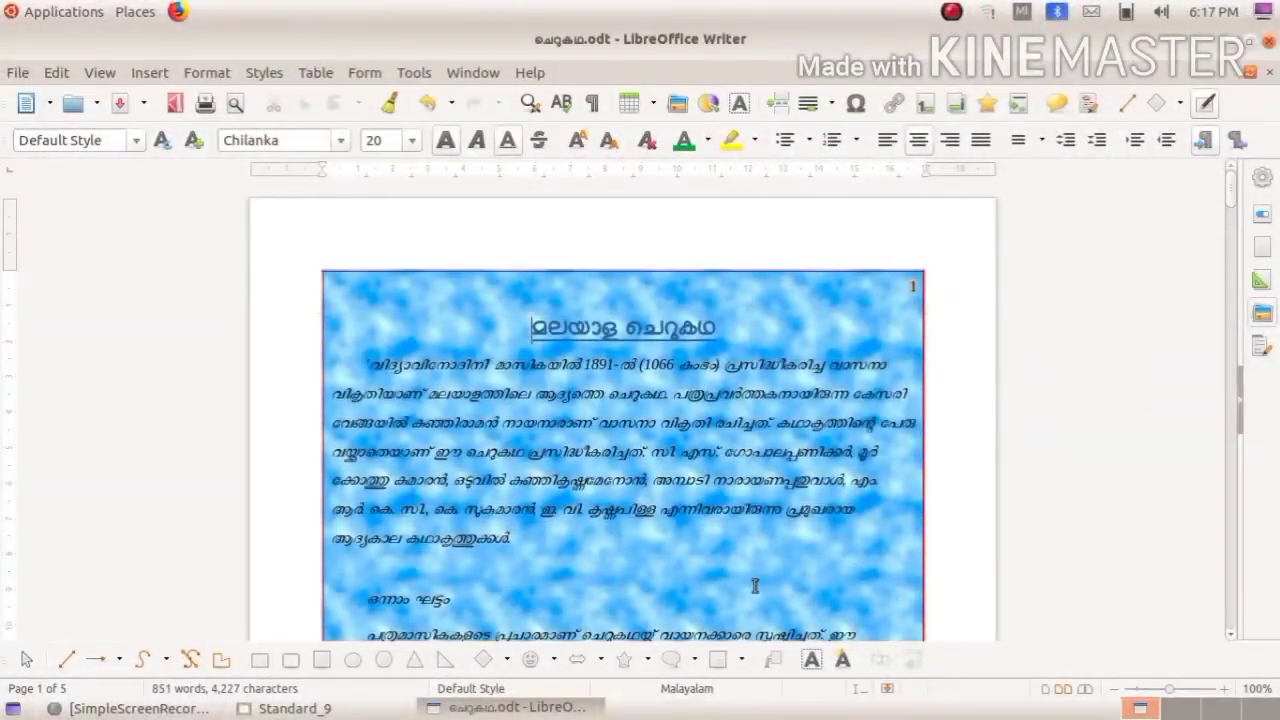
click(517, 327)
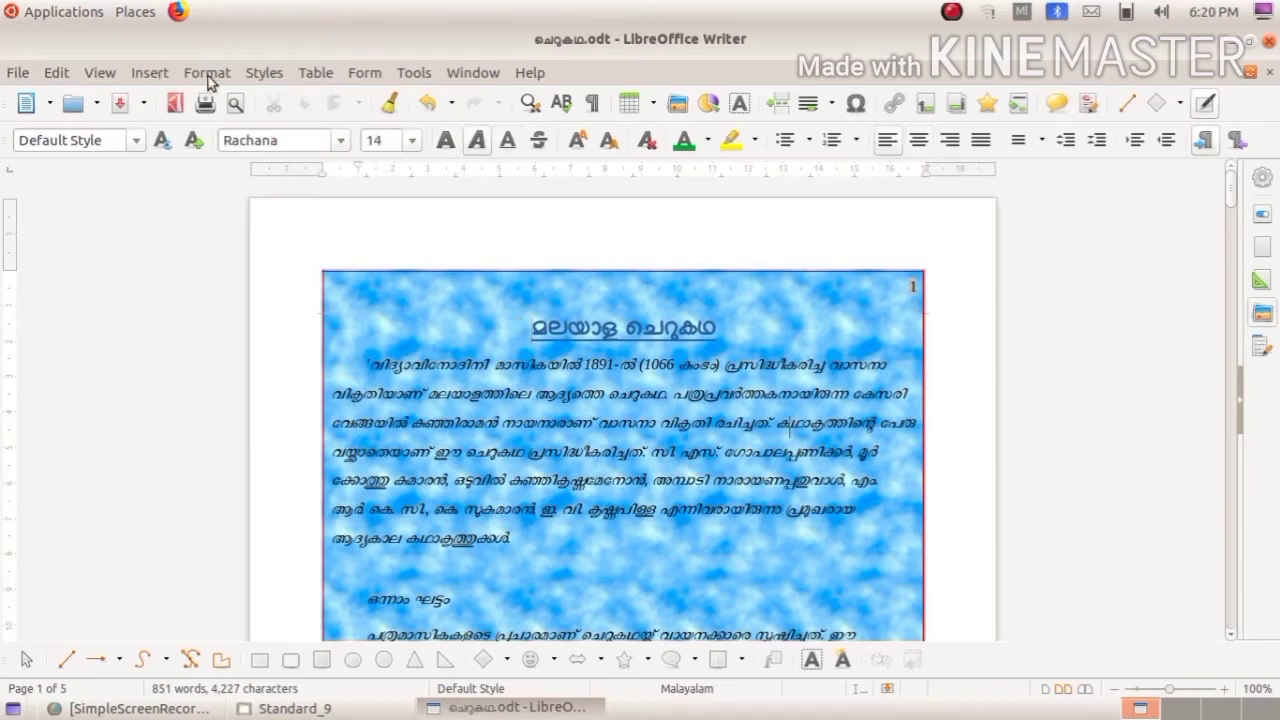
click(208, 76)
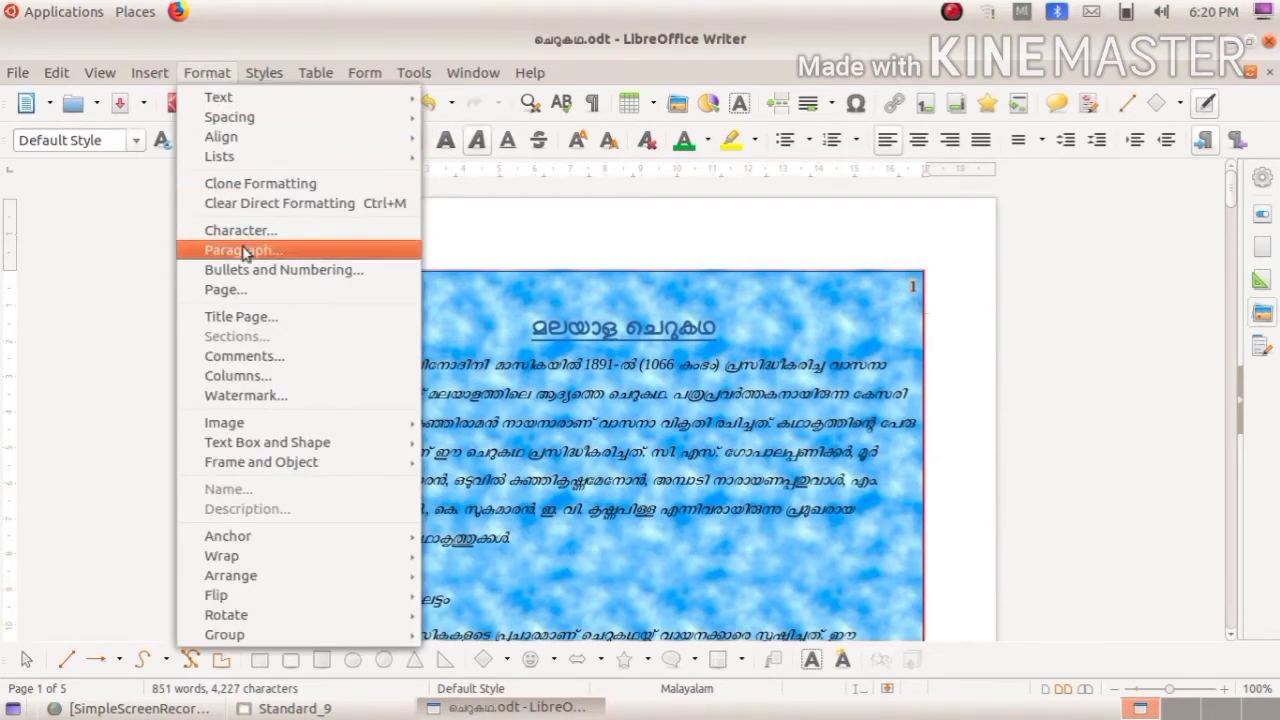
click(222, 289)
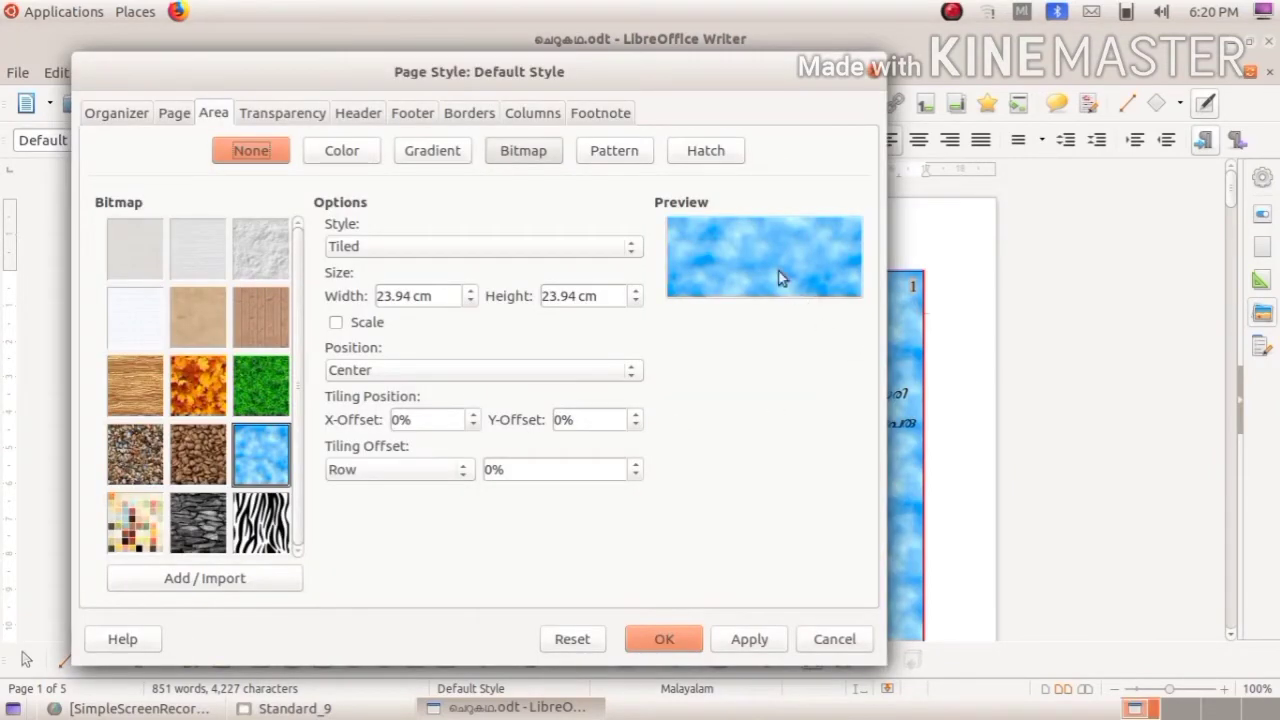
click(509, 113)
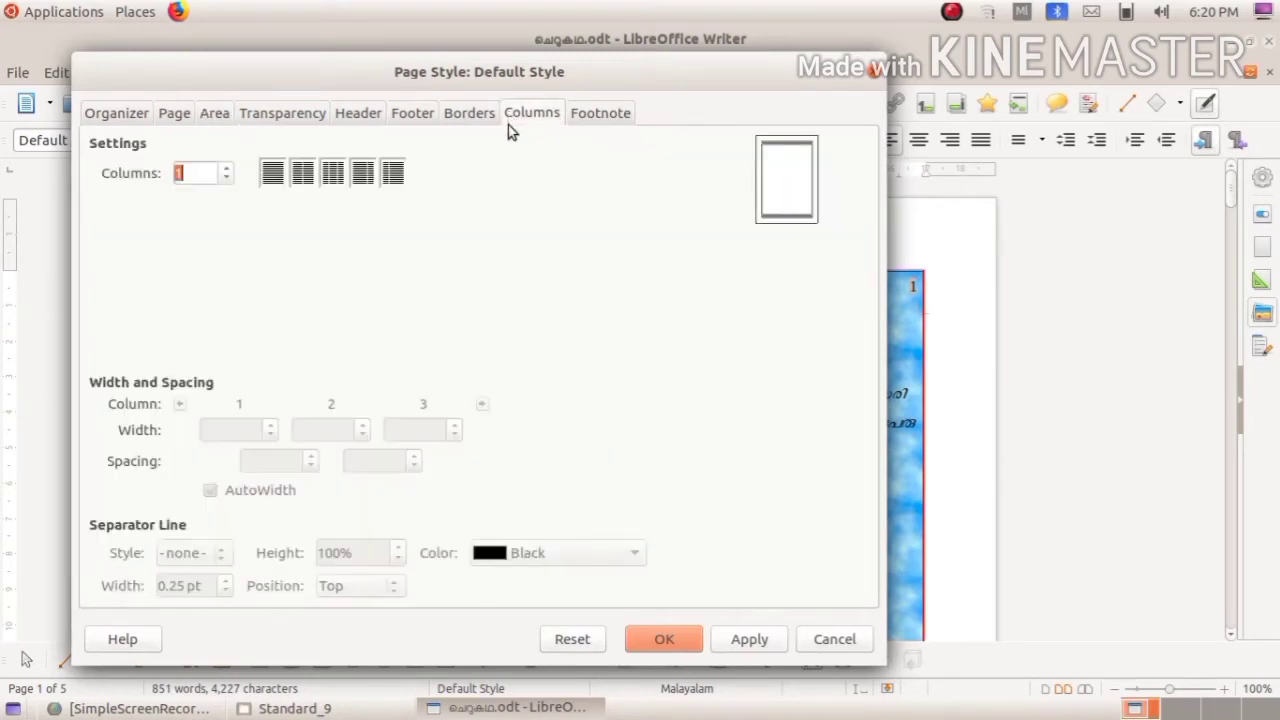
click(226, 168)
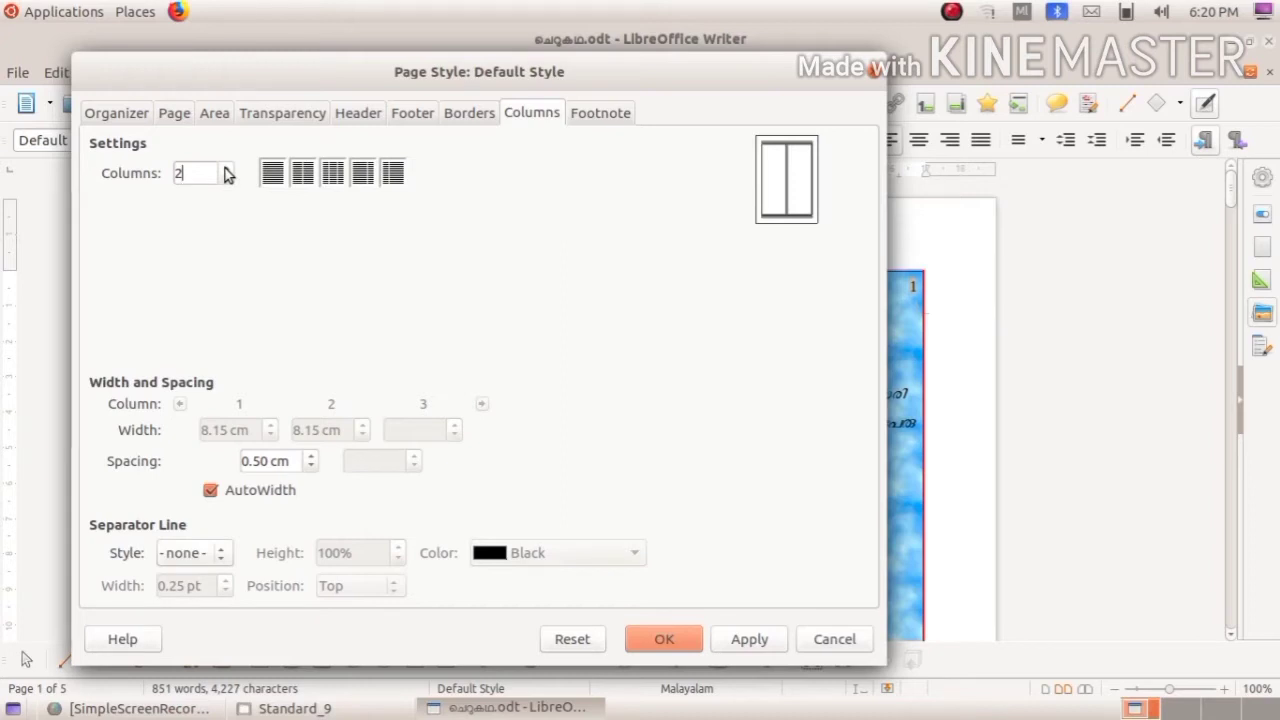
click(226, 168)
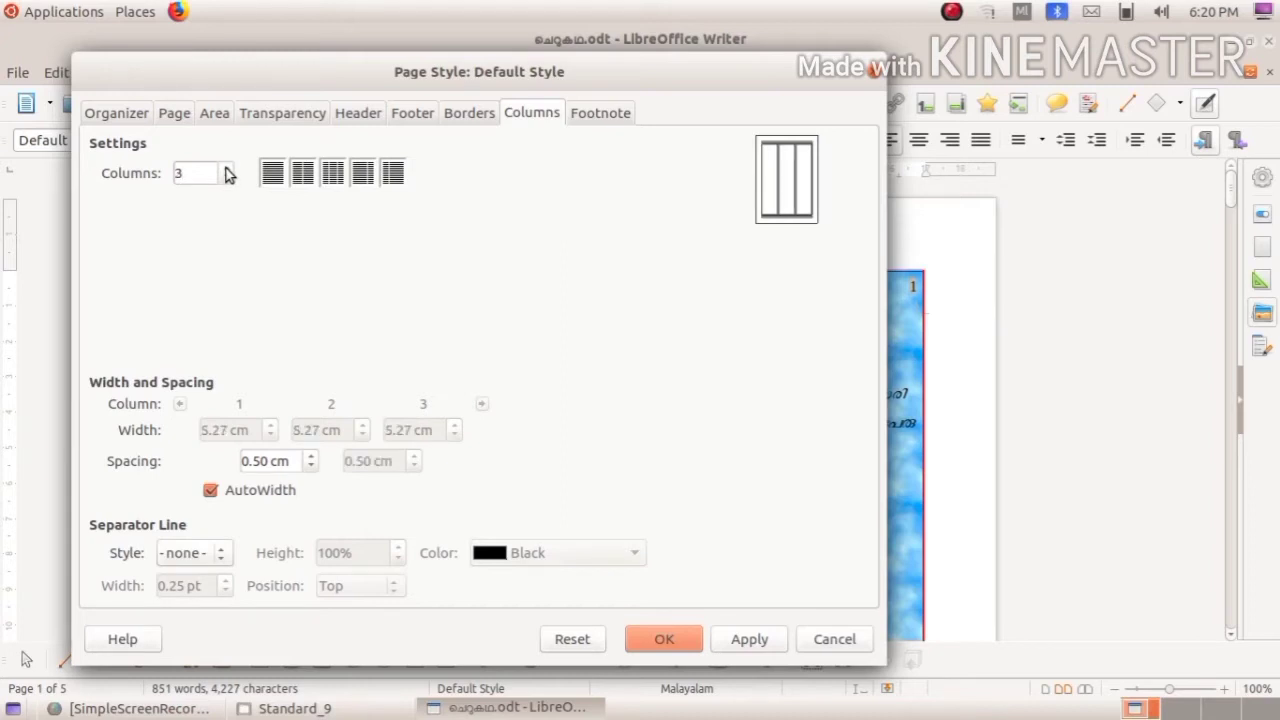
click(227, 177)
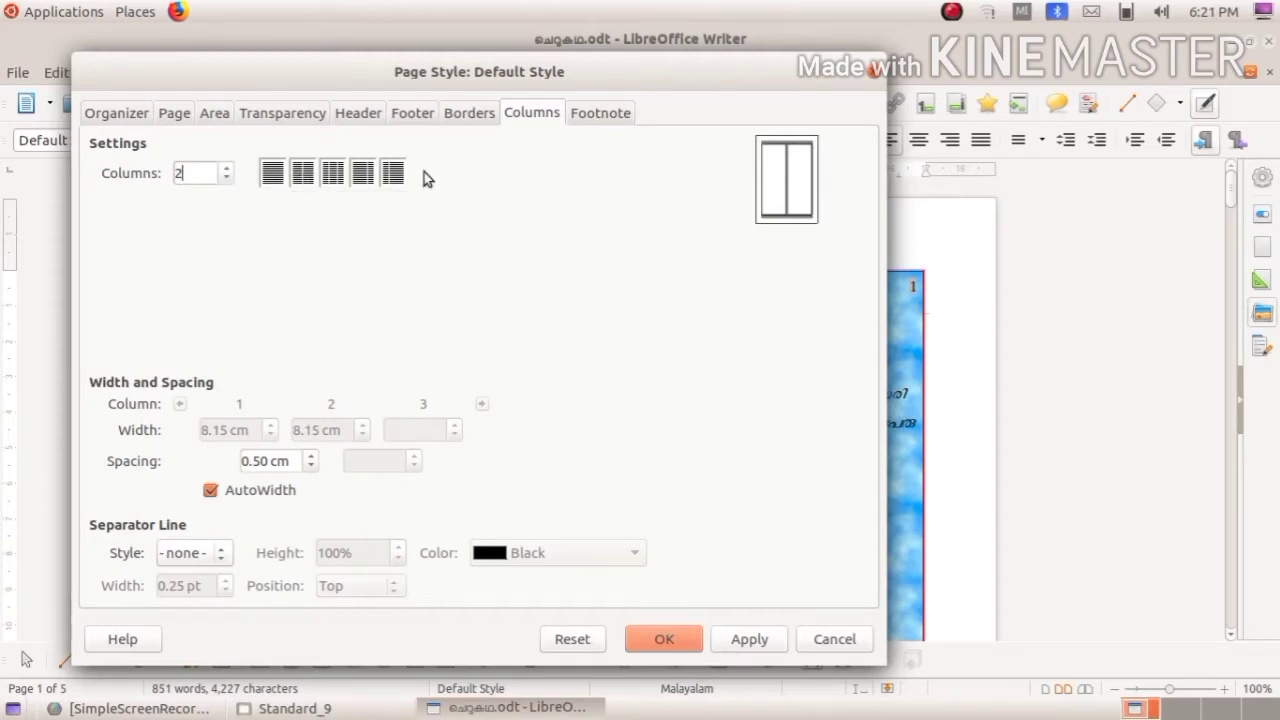
click(304, 174)
click(664, 640)
Examine the two-column text, header page numbers and footer across the pages, and return to the start of the document
scroll(664, 548, down, 4)
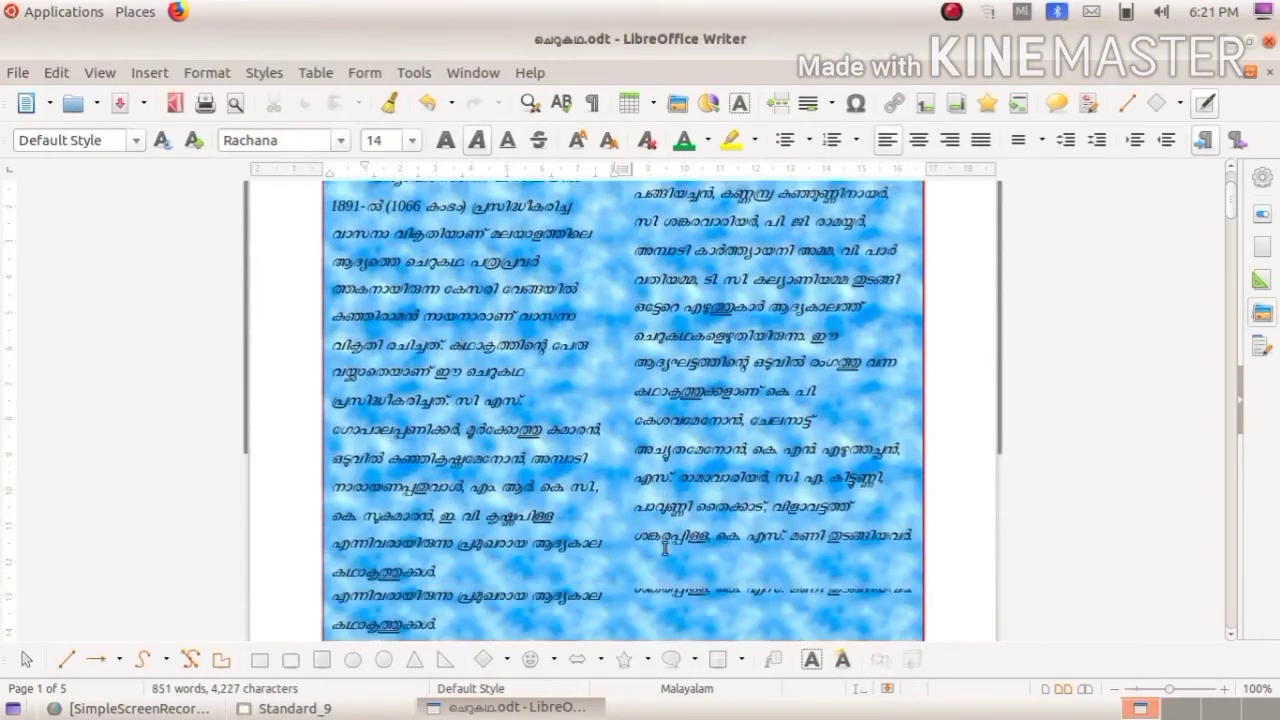
scroll(664, 548, down, 8)
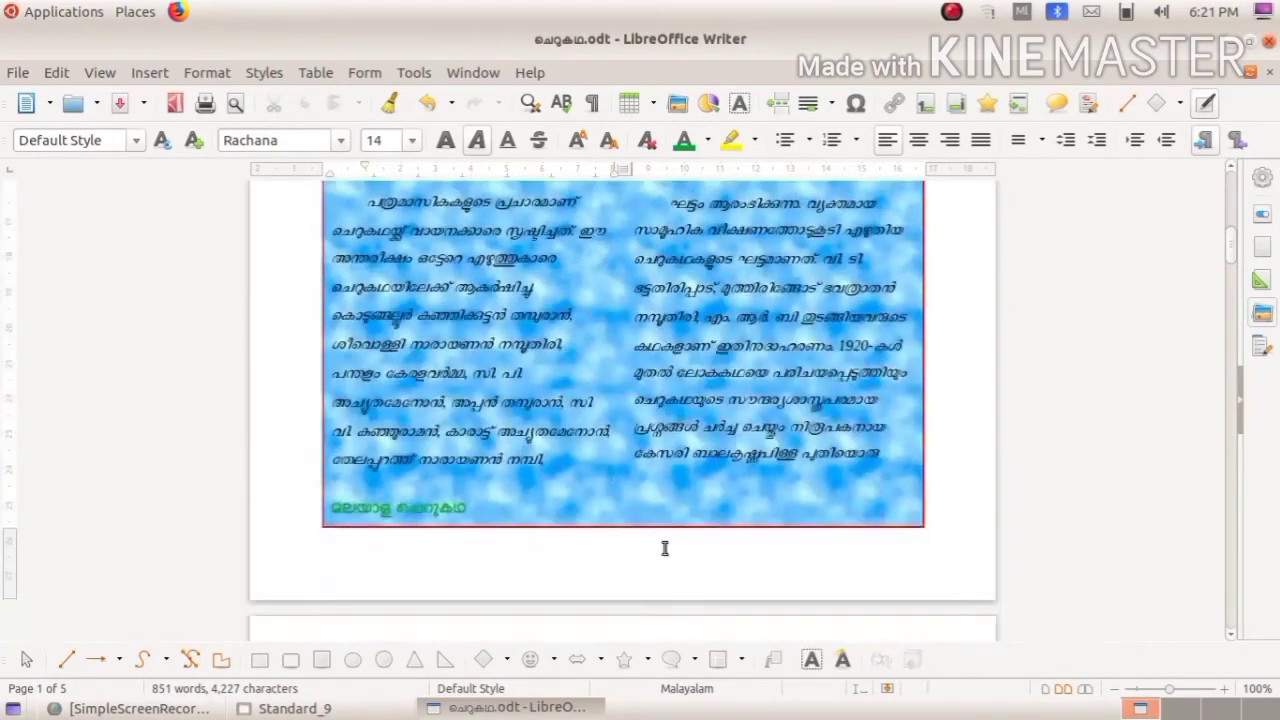
scroll(664, 548, down, 2)
scroll(664, 548, down, 8)
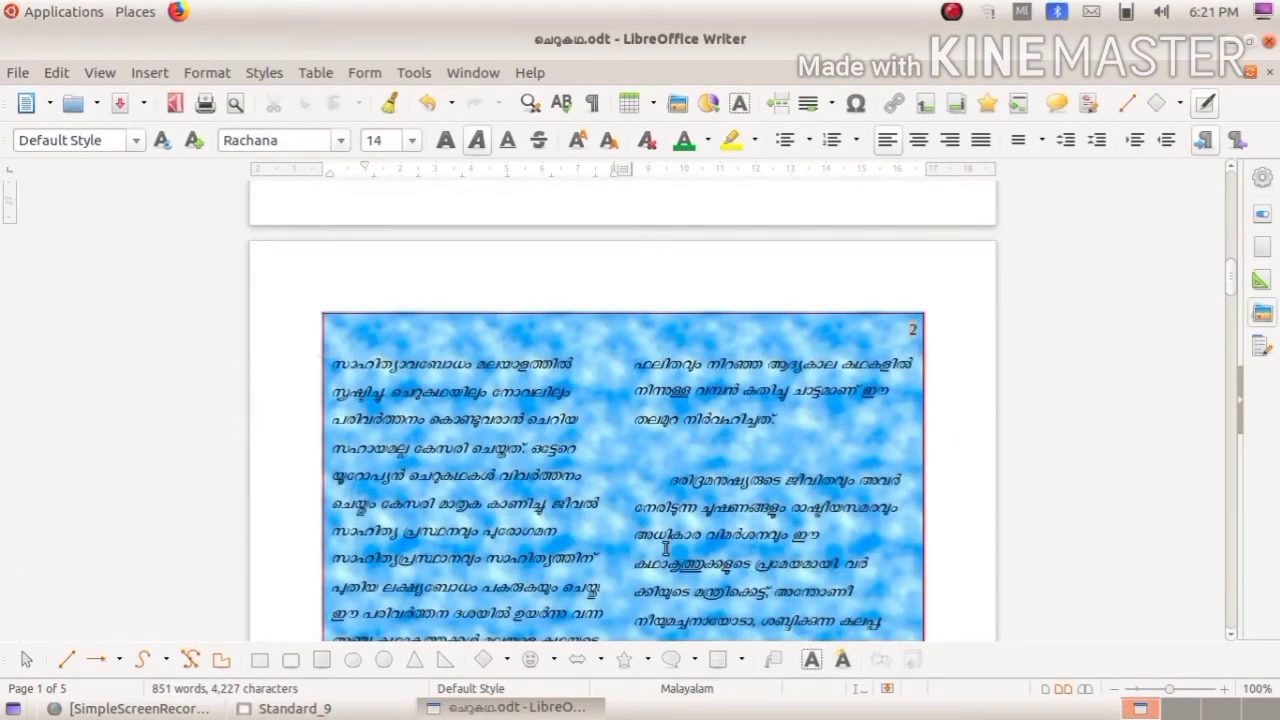
scroll(665, 548, down, 8)
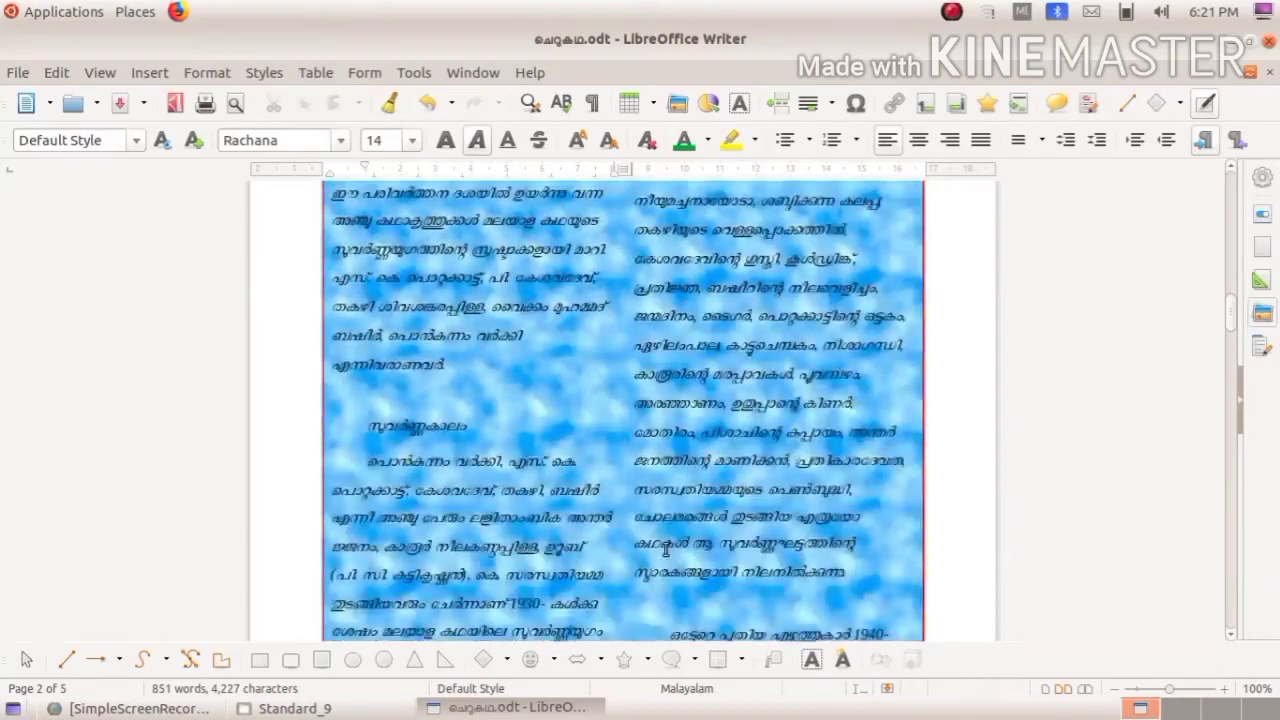
scroll(665, 550, down, 12)
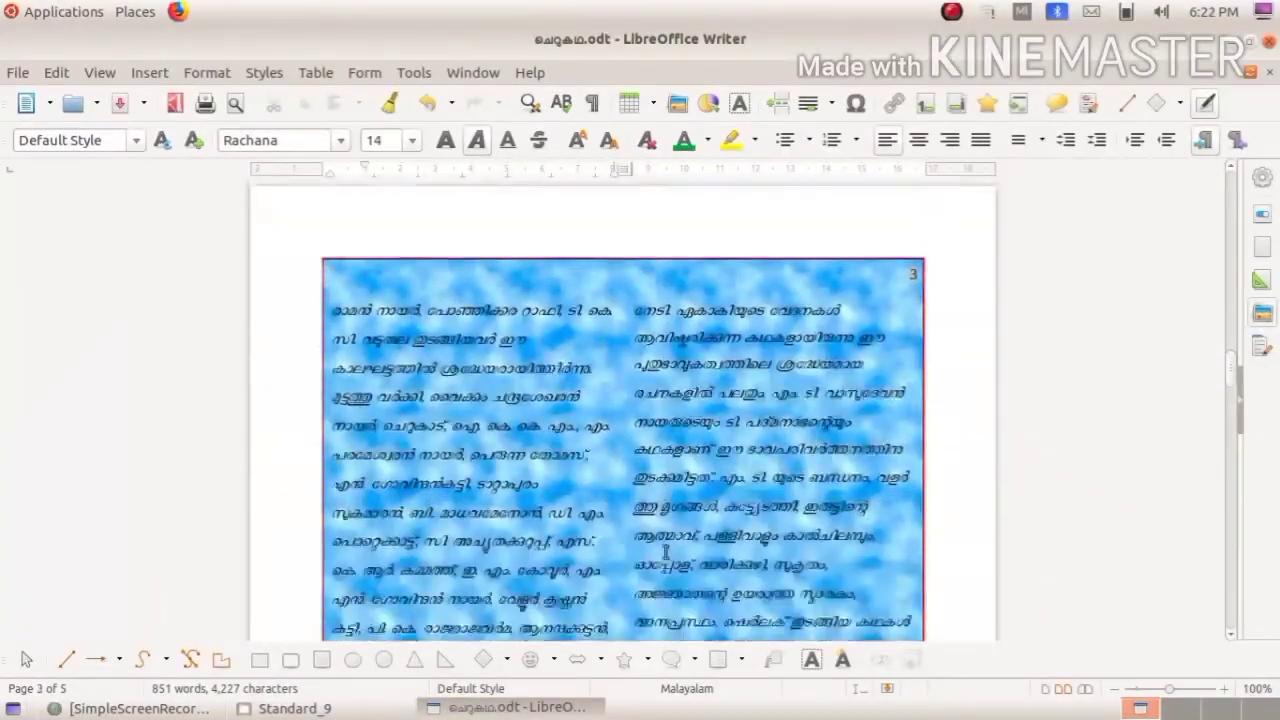
scroll(665, 550, down, 12)
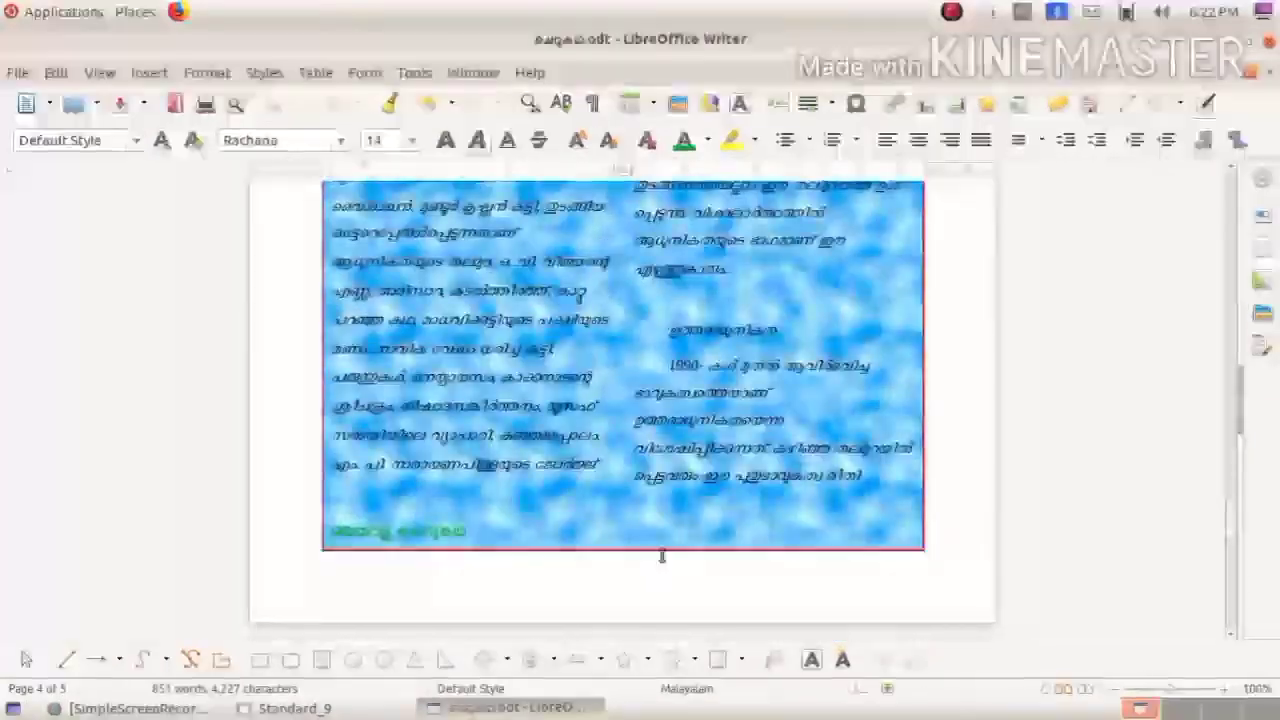
key(ctrl+Home)
Try a first-column width of 8.70 cm with AutoWidth off, restore AutoWidth and confirm the page style
click(195, 72)
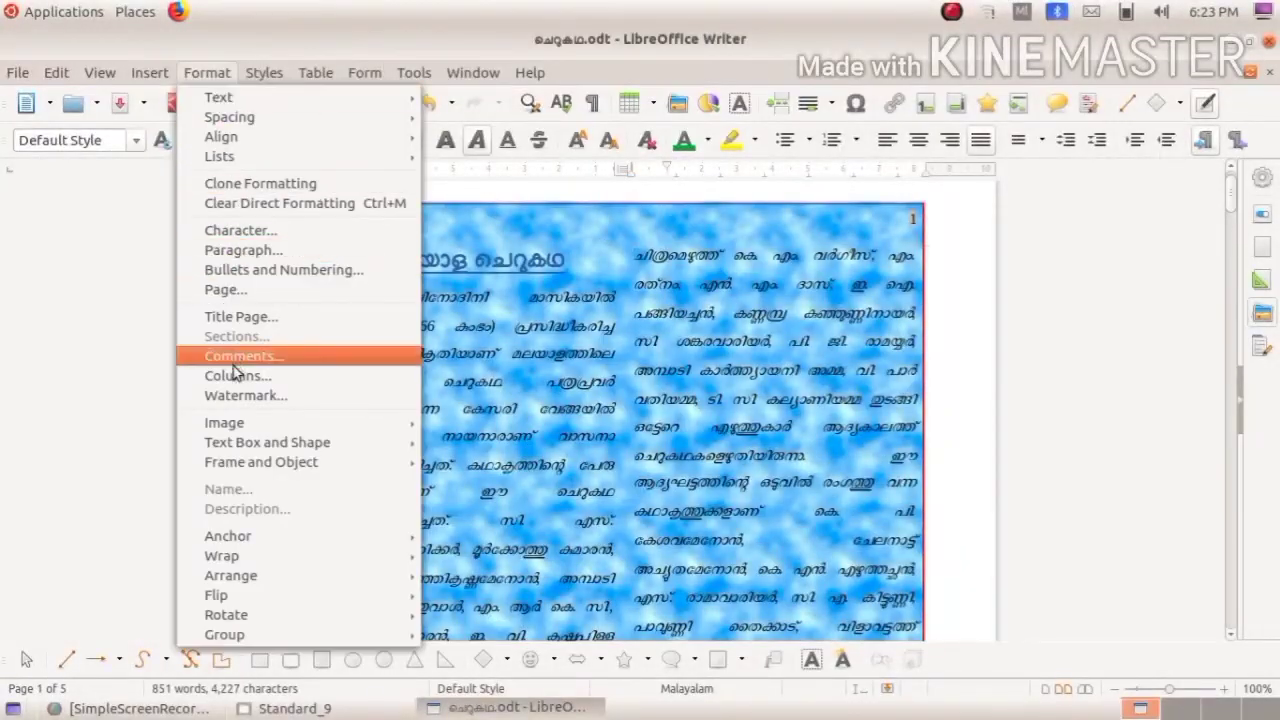
click(245, 289)
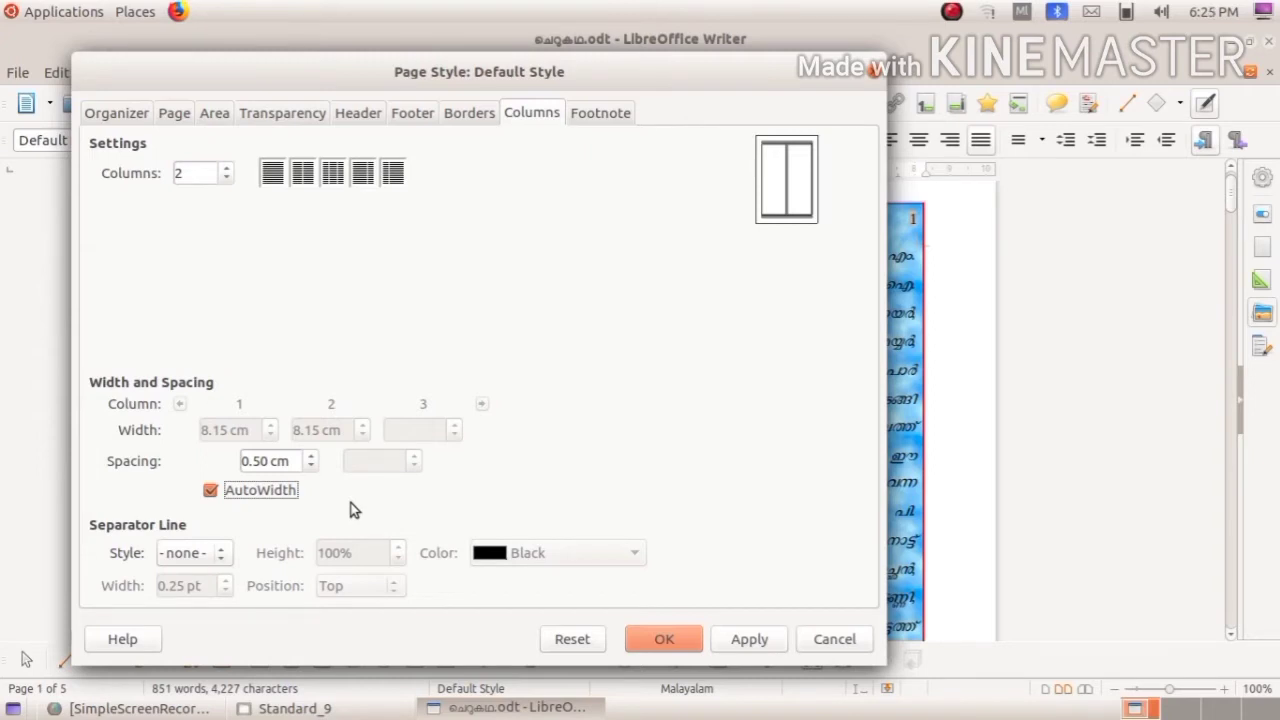
click(211, 491)
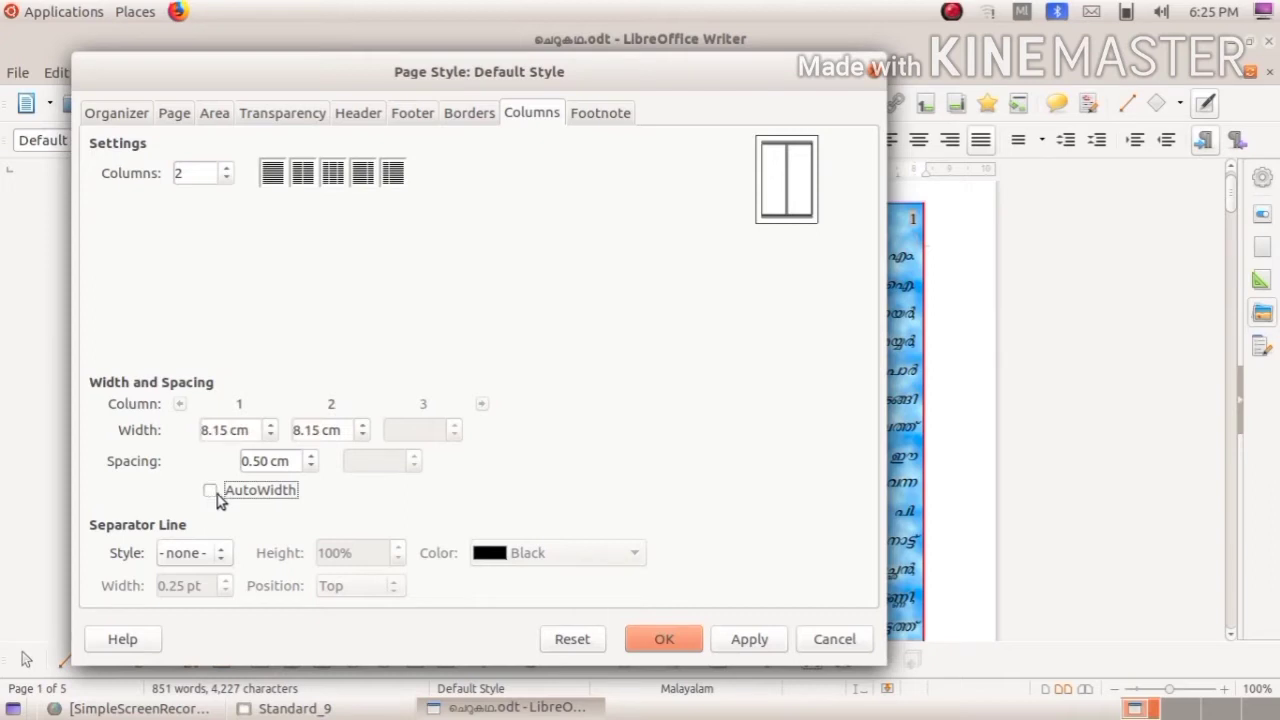
click(270, 426)
click(270, 426)
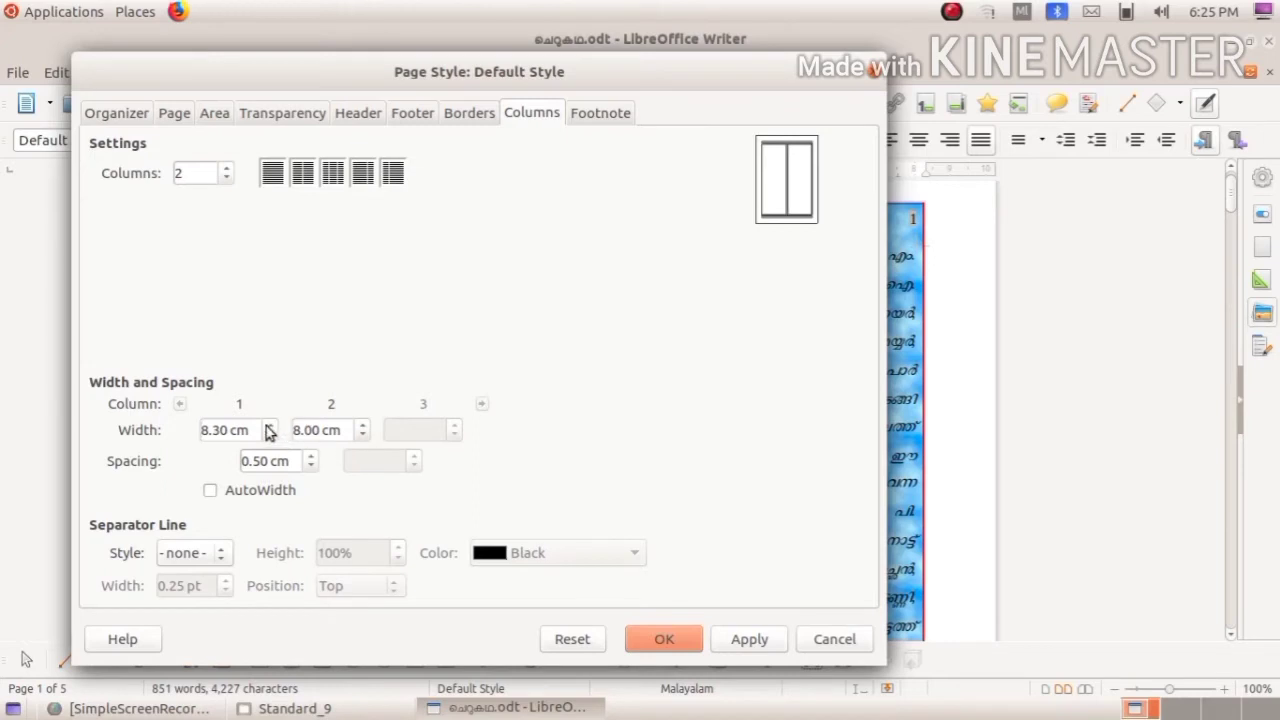
click(270, 426)
click(270, 426)
click(270, 426)
click(270, 426)
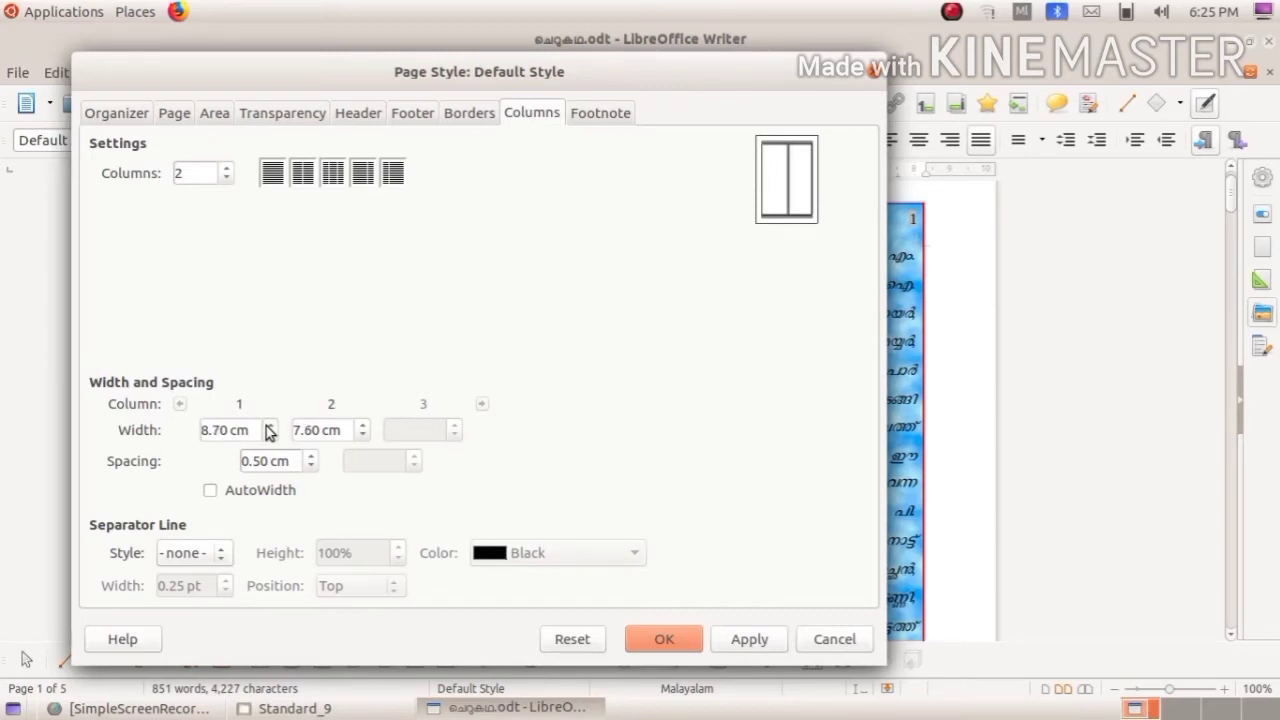
click(211, 491)
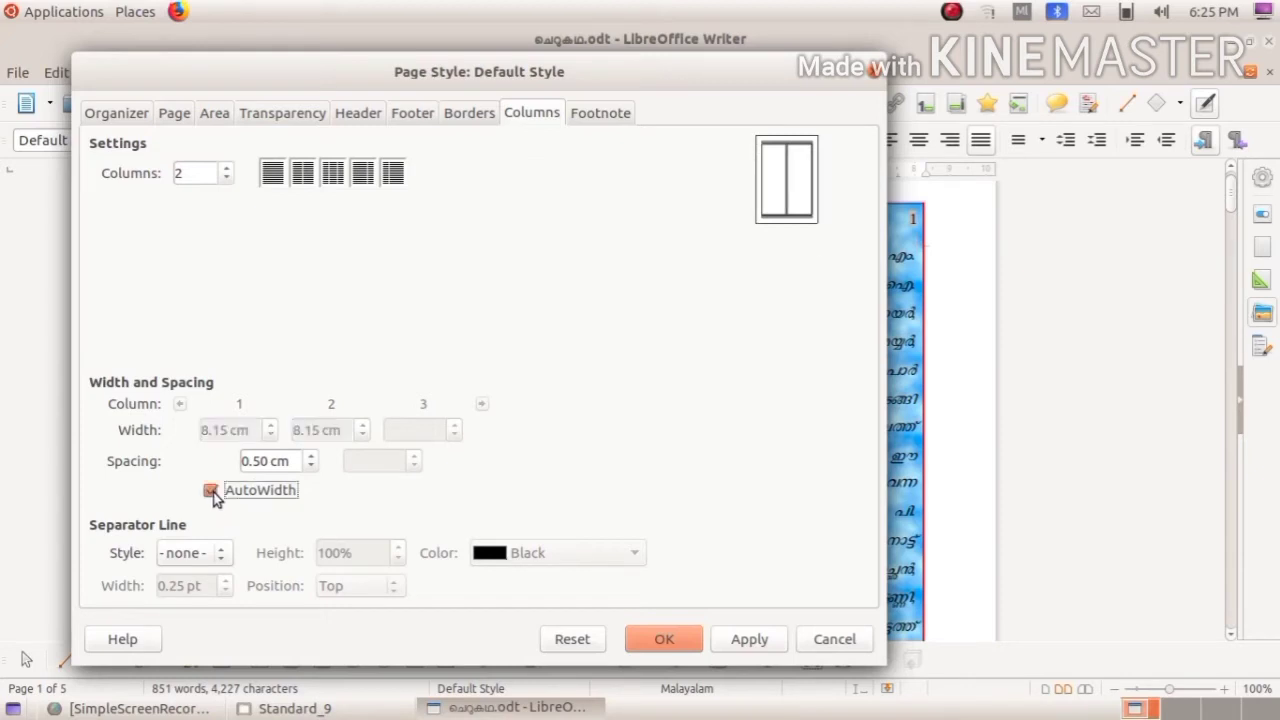
click(664, 638)
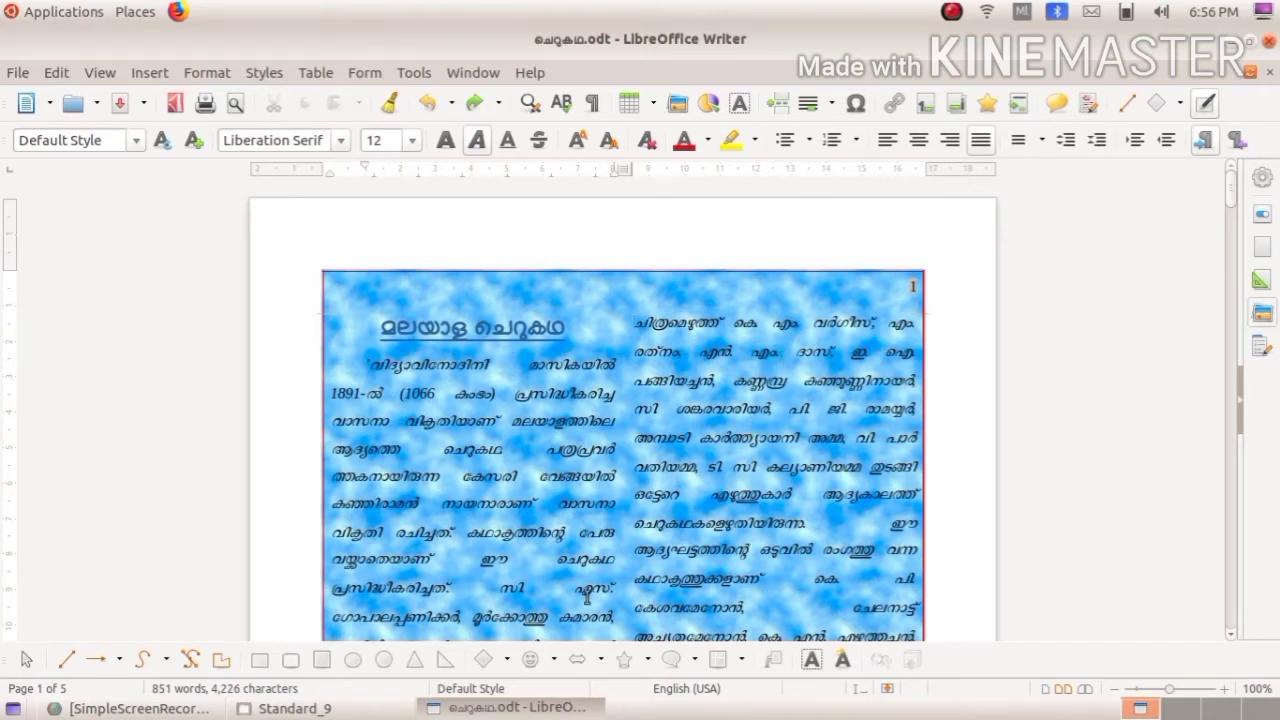
Insert the image Back to school.jpg on the blank line above the ഒന്നാം ഘട്ടം subheading and undo the last image change
scroll(590, 590, down, 4)
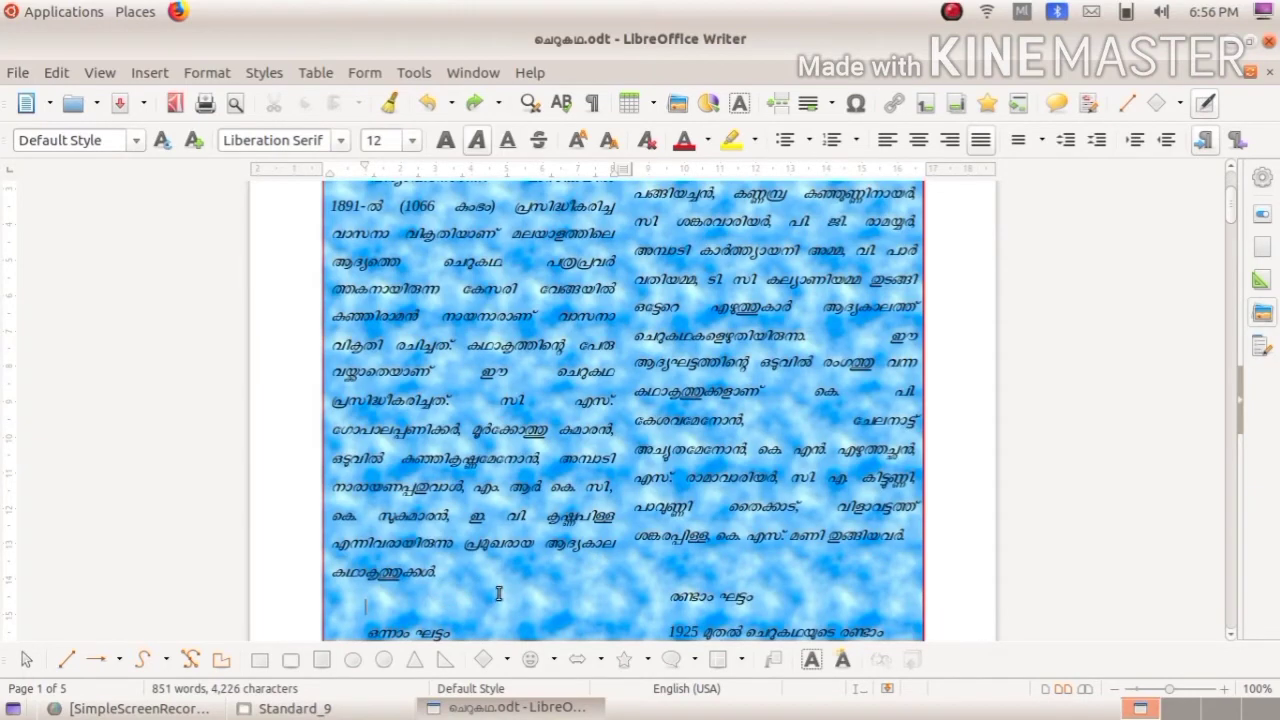
click(673, 104)
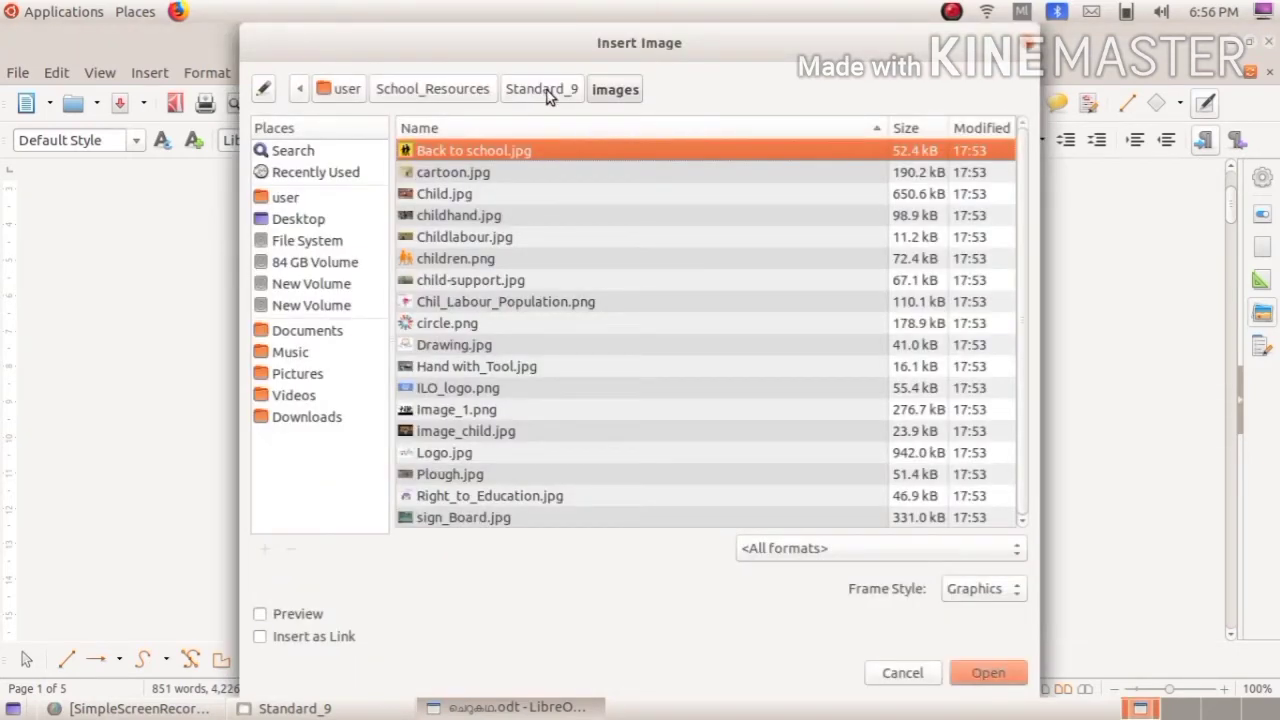
double_click(487, 149)
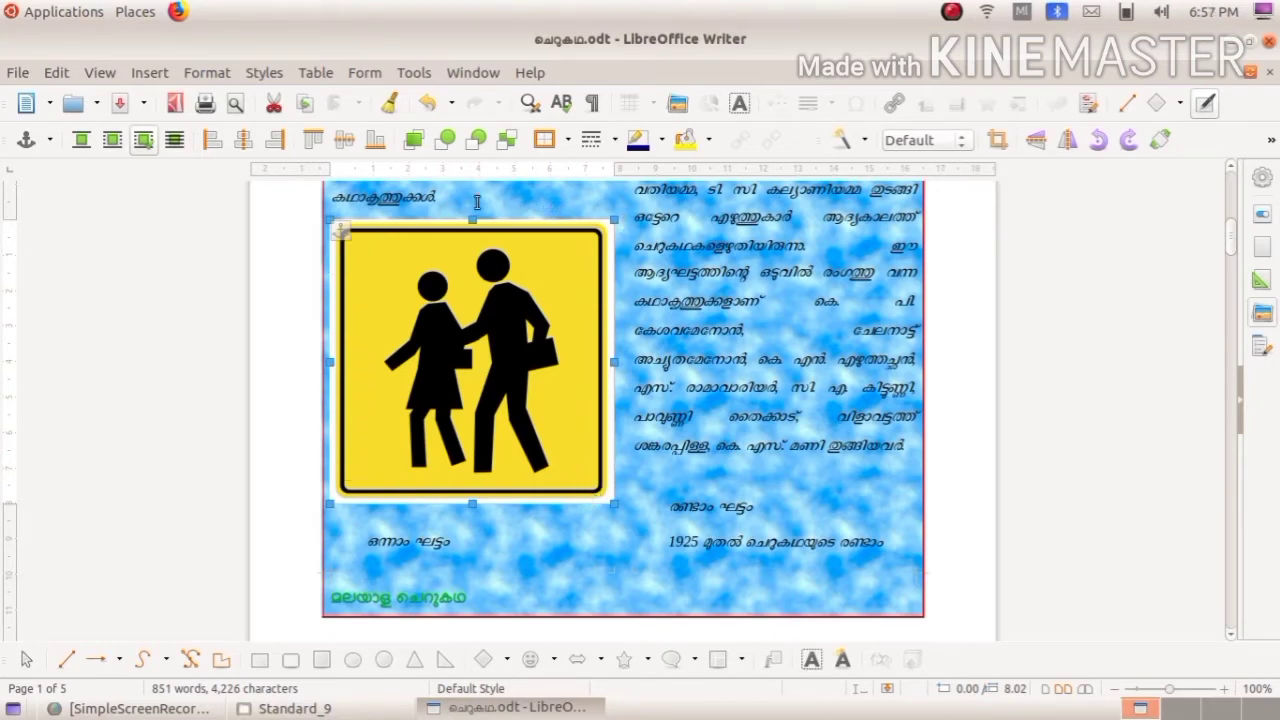
key(ctrl+z)
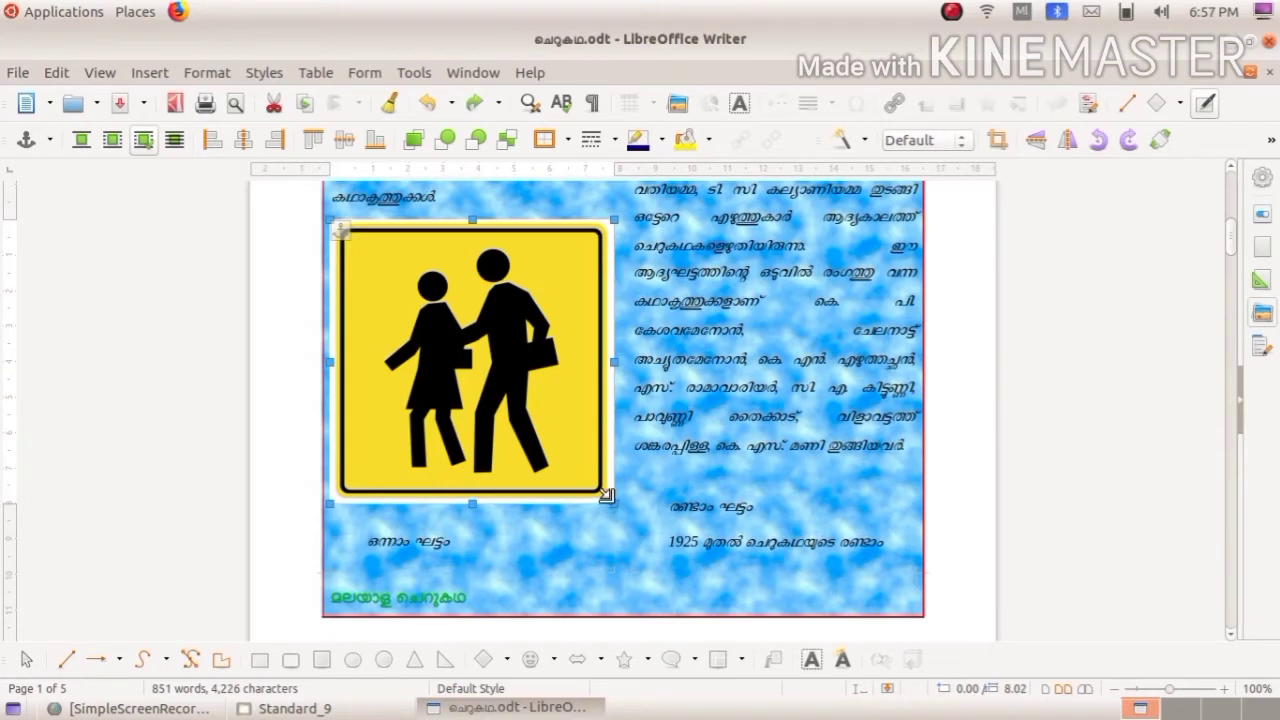
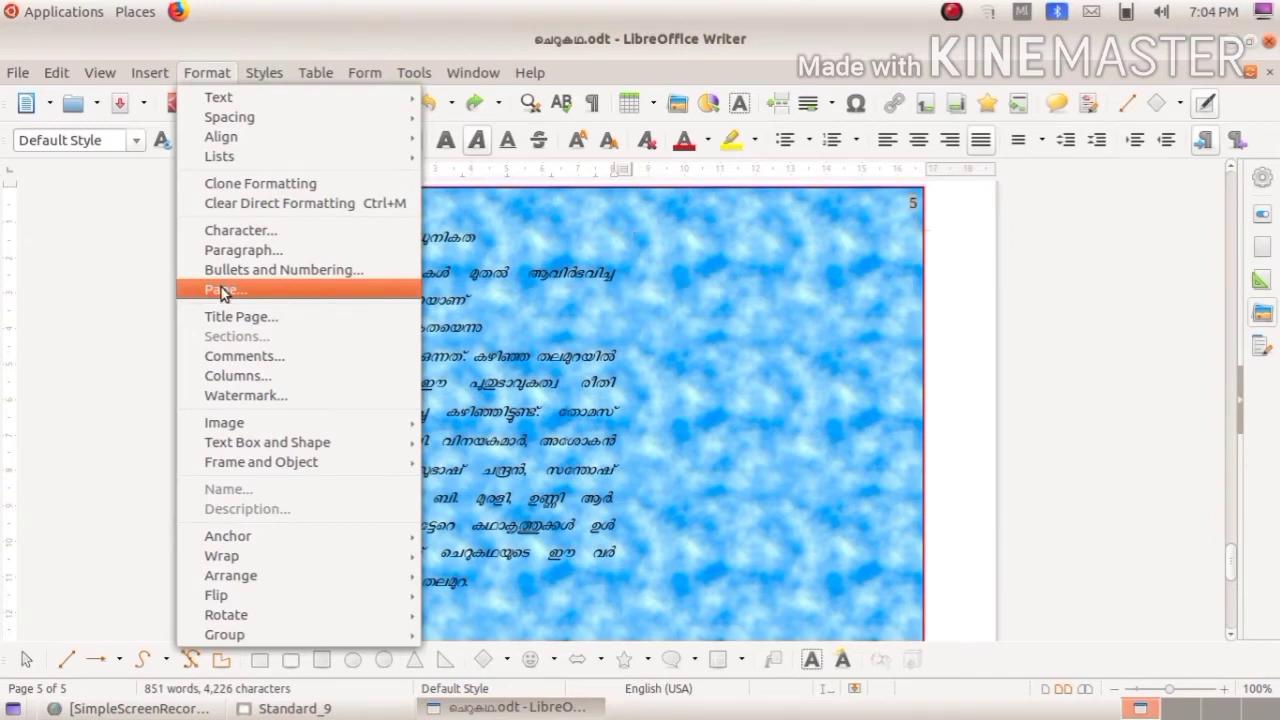
Set the default page style back to a single column and apply it
click(221, 289)
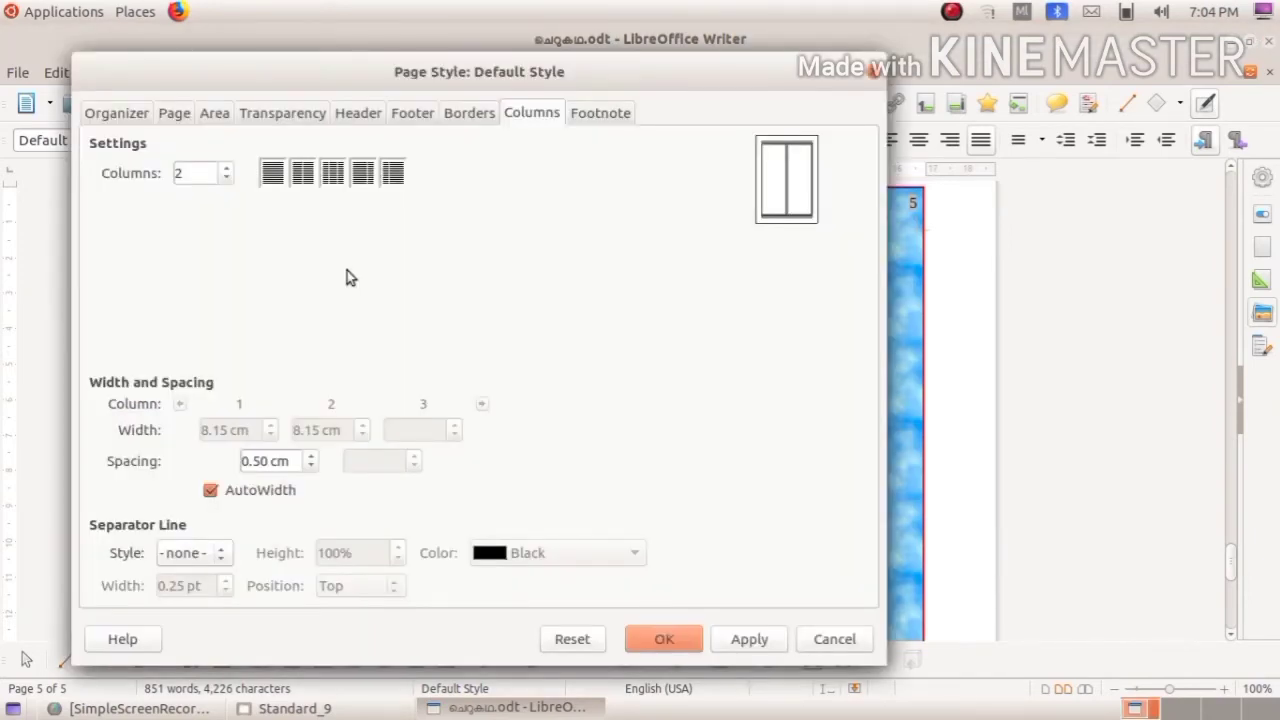
click(273, 175)
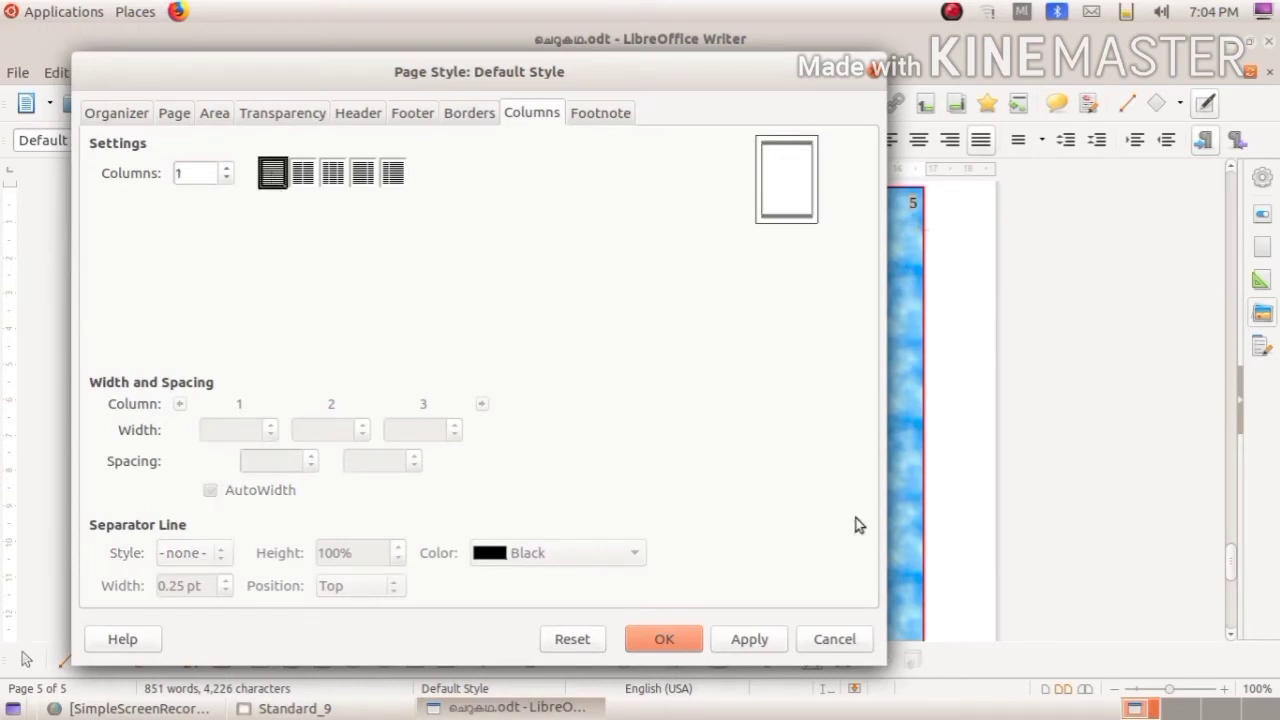
click(668, 639)
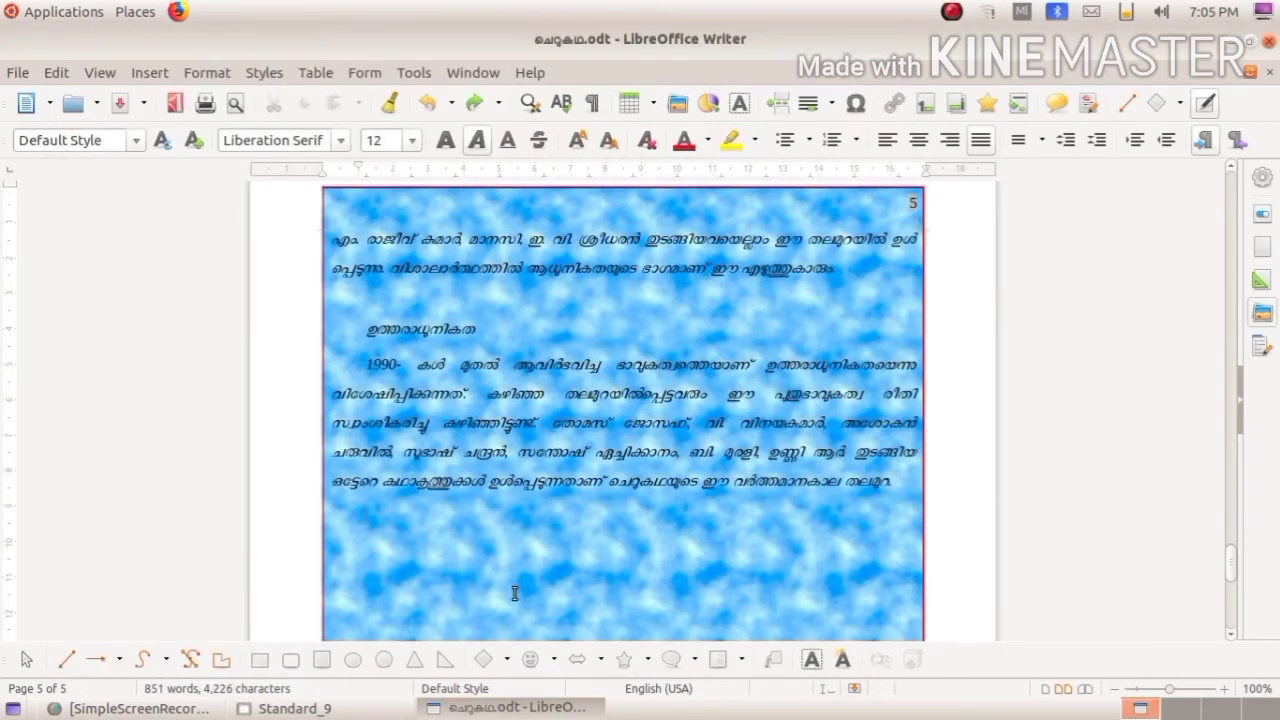
click(630, 104)
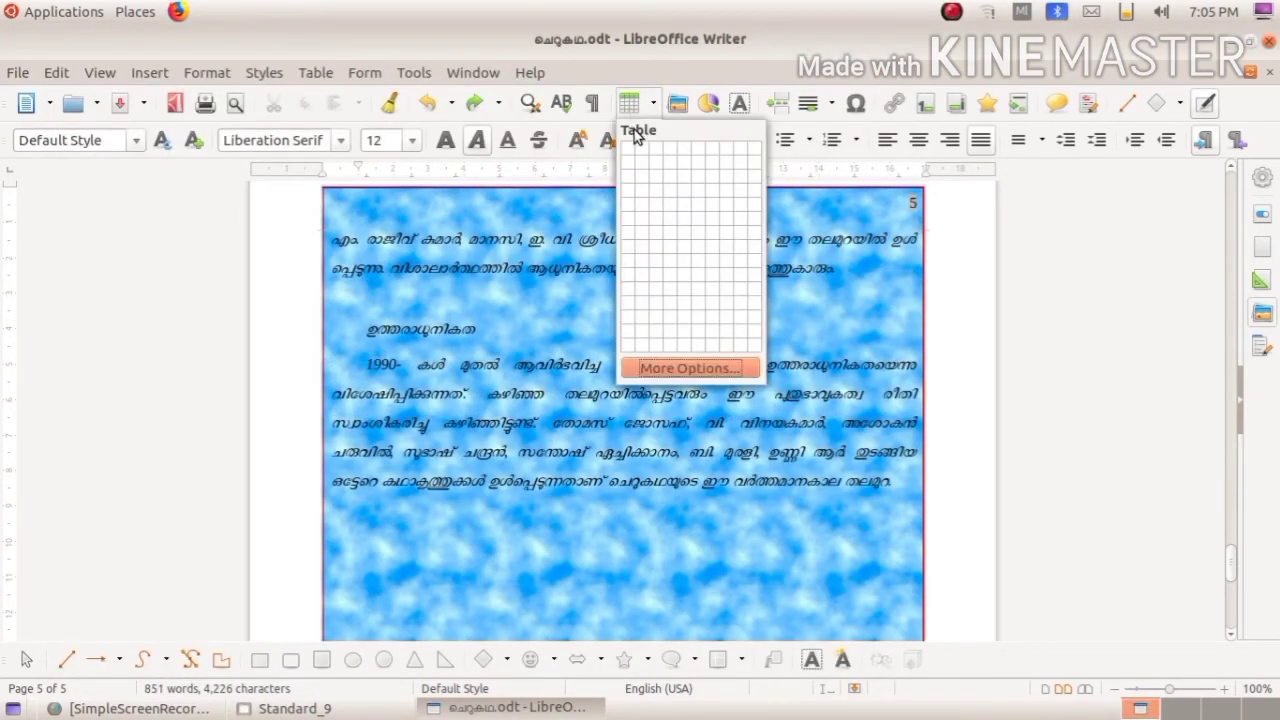
click(400, 340)
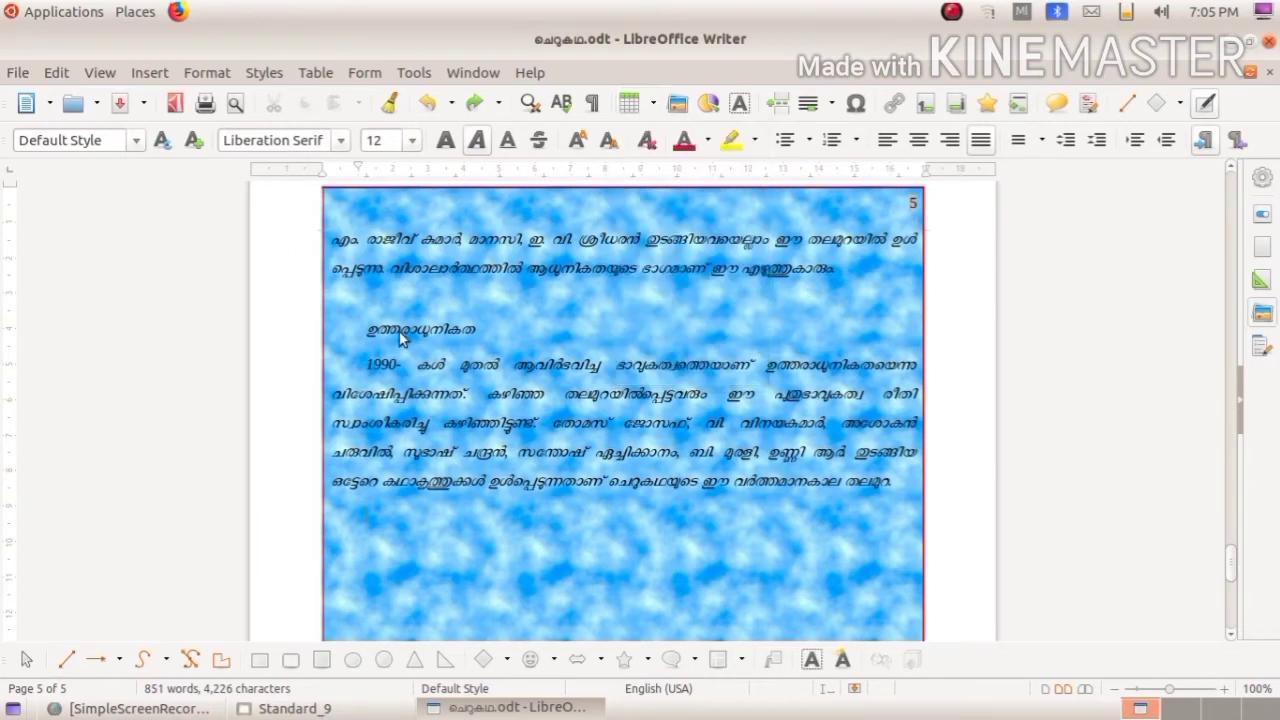
click(315, 73)
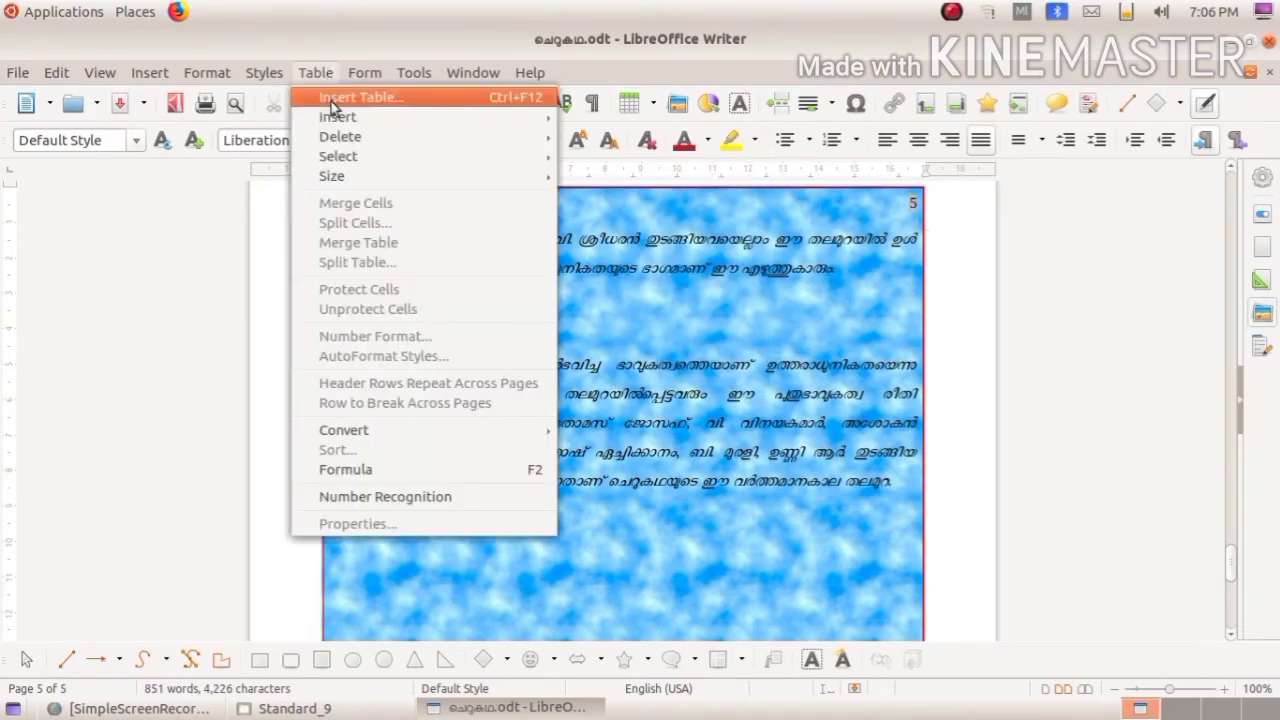
click(331, 101)
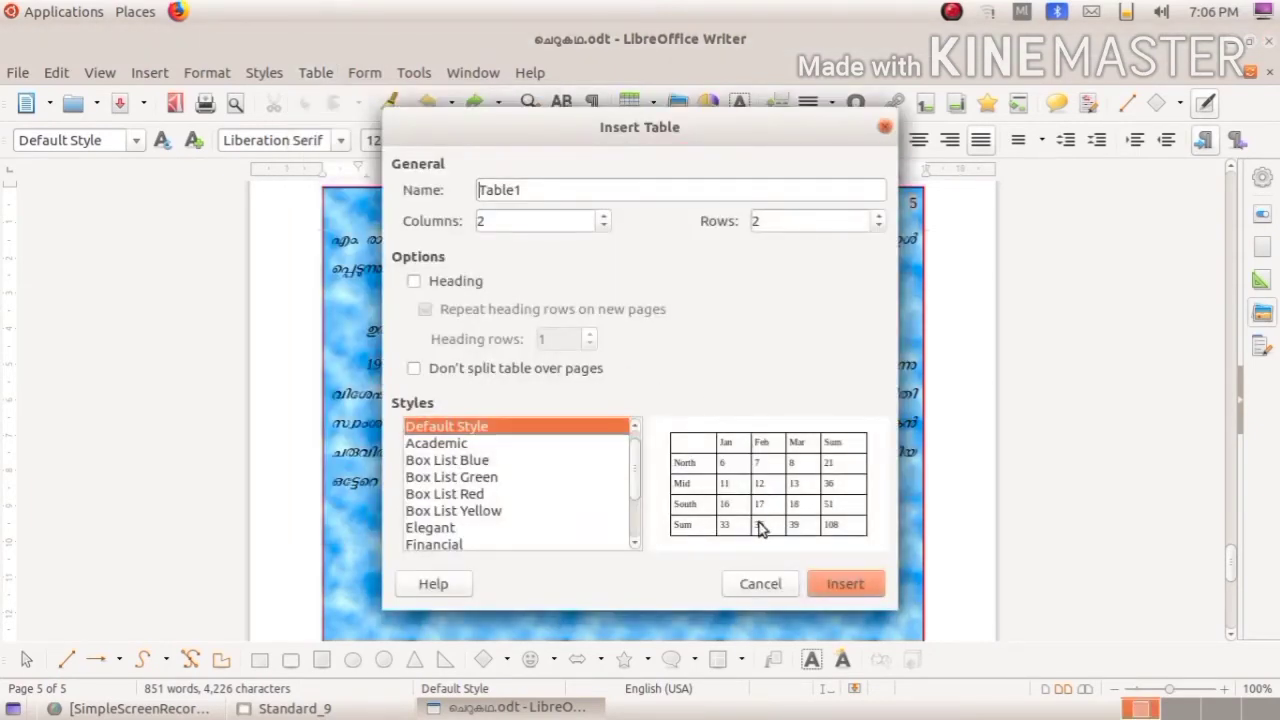
click(757, 584)
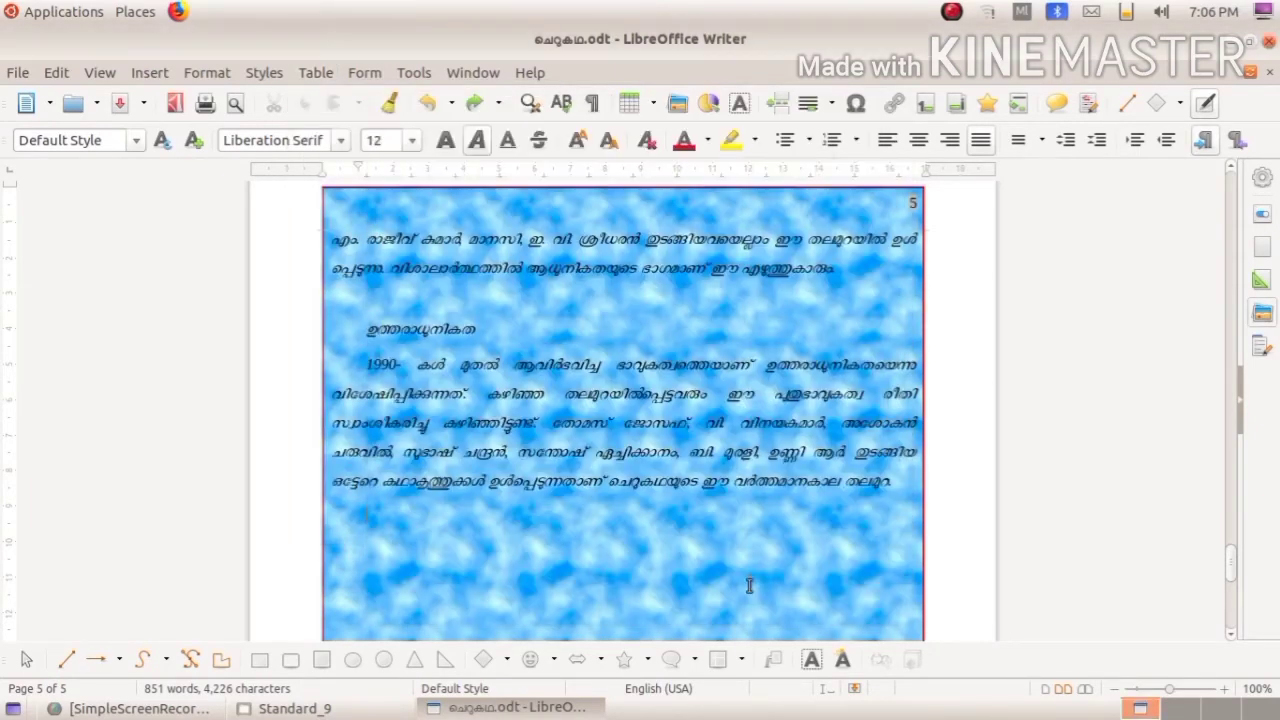
Insert a table of five columns and three rows below the last paragraph, then widen its first column and make its upper rows taller
click(631, 117)
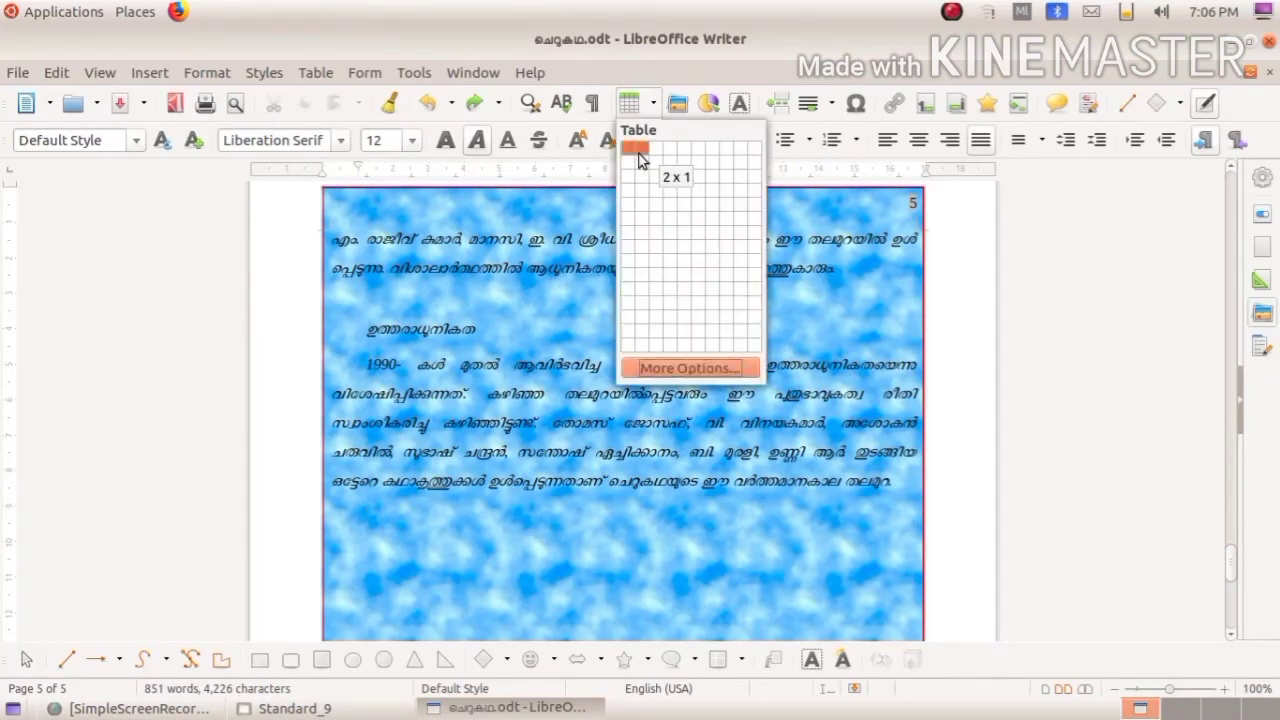
click(688, 176)
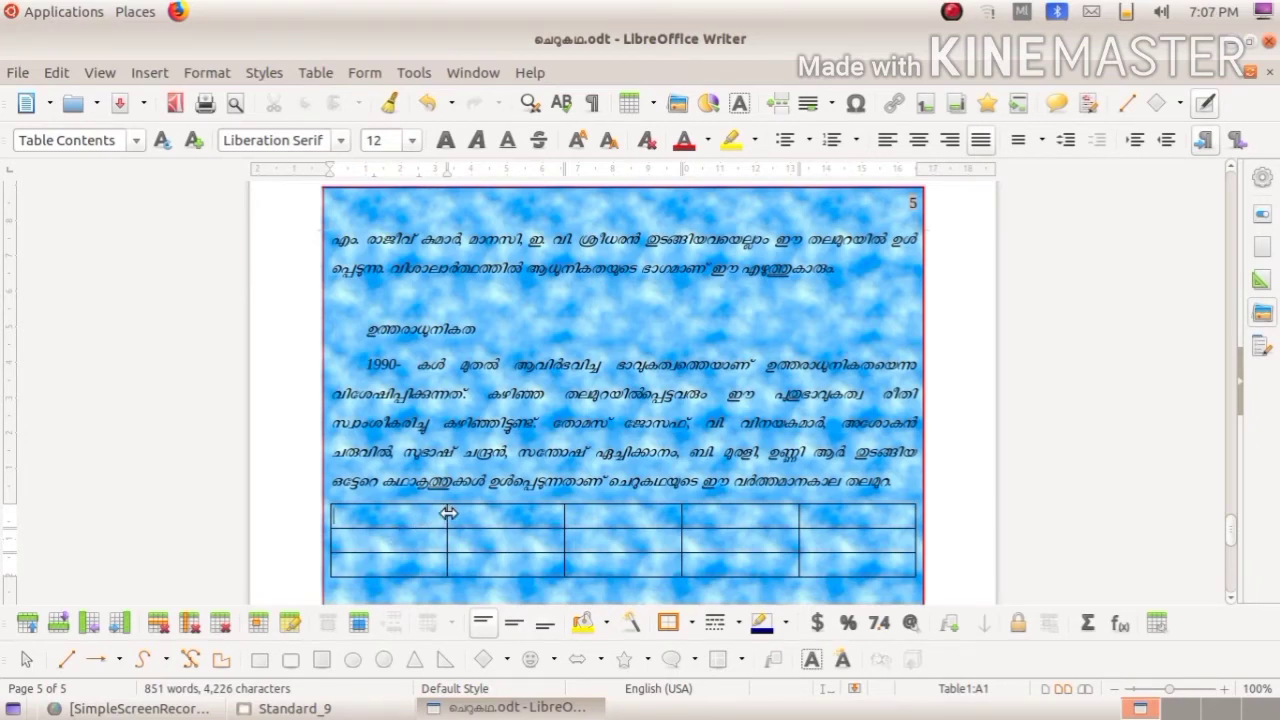
drag(448, 513, 476, 515)
drag(566, 513, 595, 514)
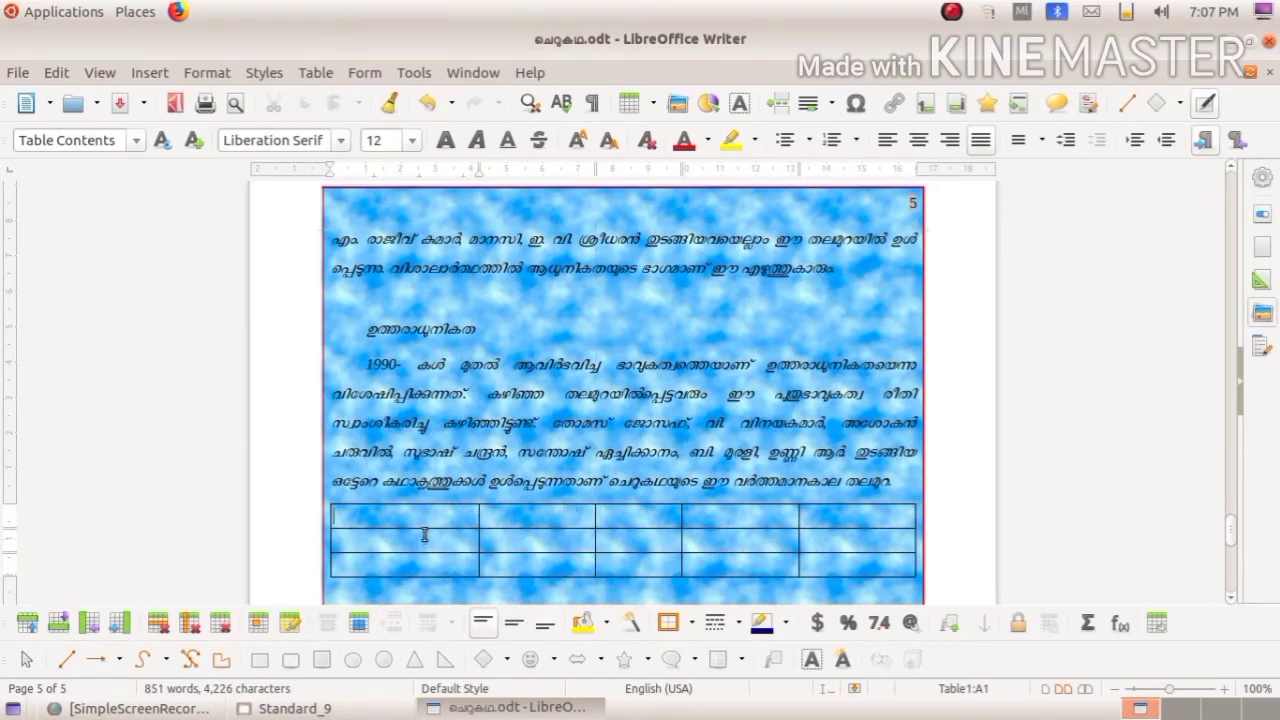
drag(427, 527, 424, 573)
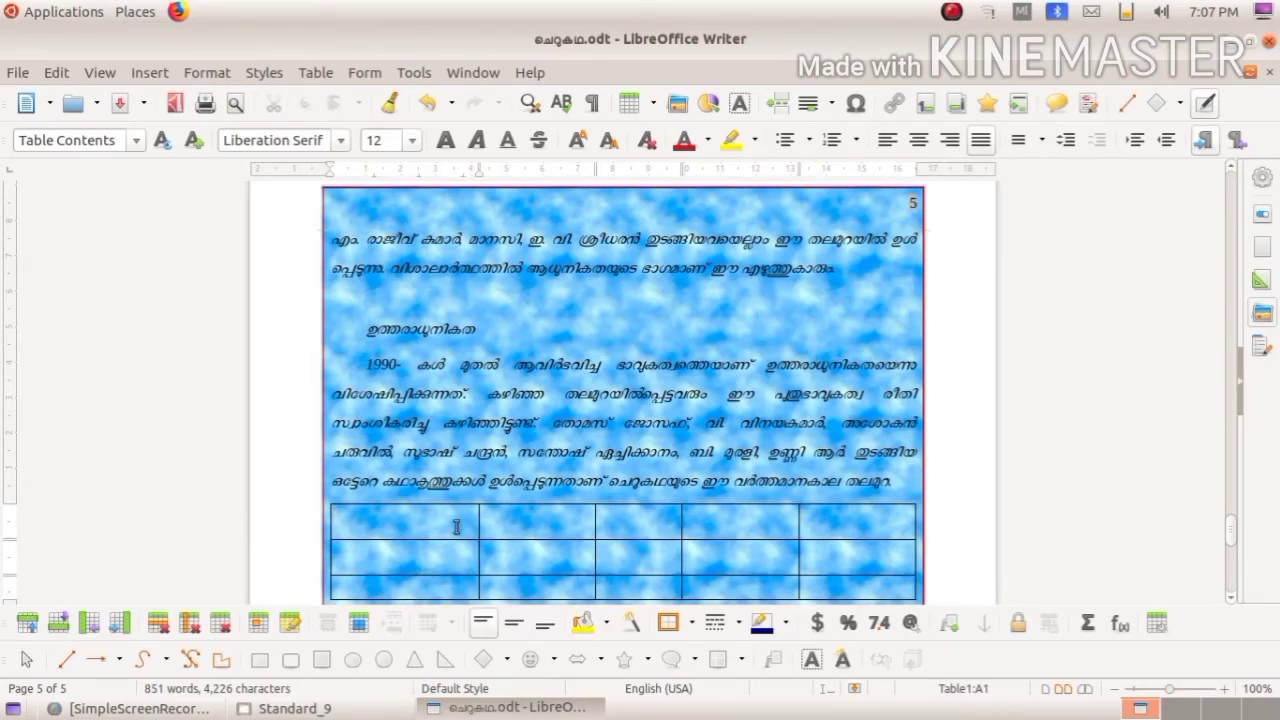
Merge the first two cells of the table's top row, and merge the upper two cells of its fourth column
drag(455, 525, 510, 527)
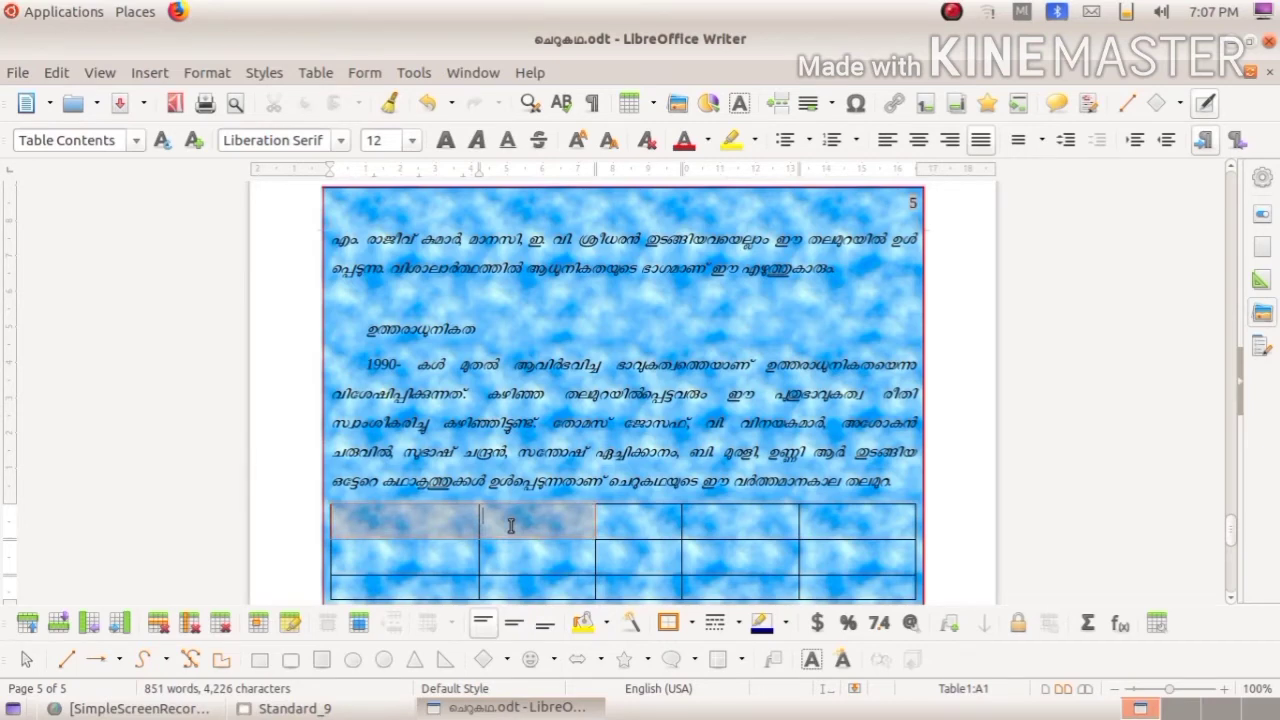
drag(510, 527, 516, 527)
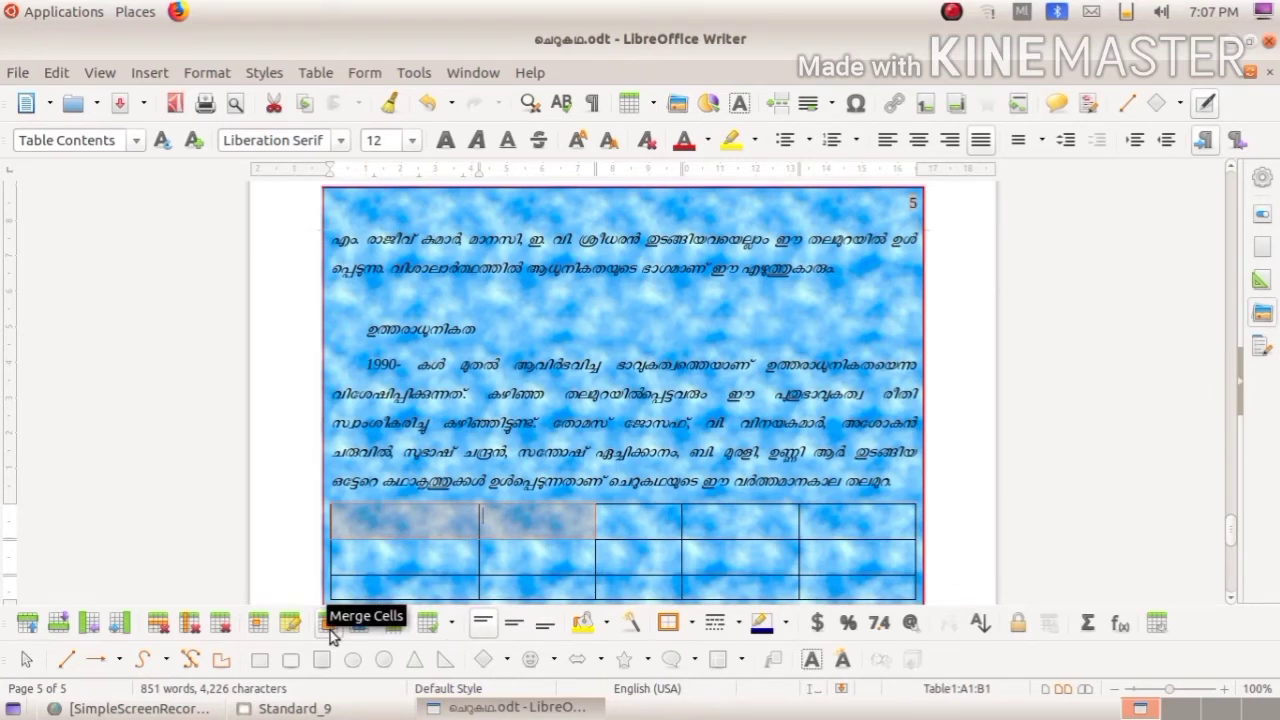
click(330, 630)
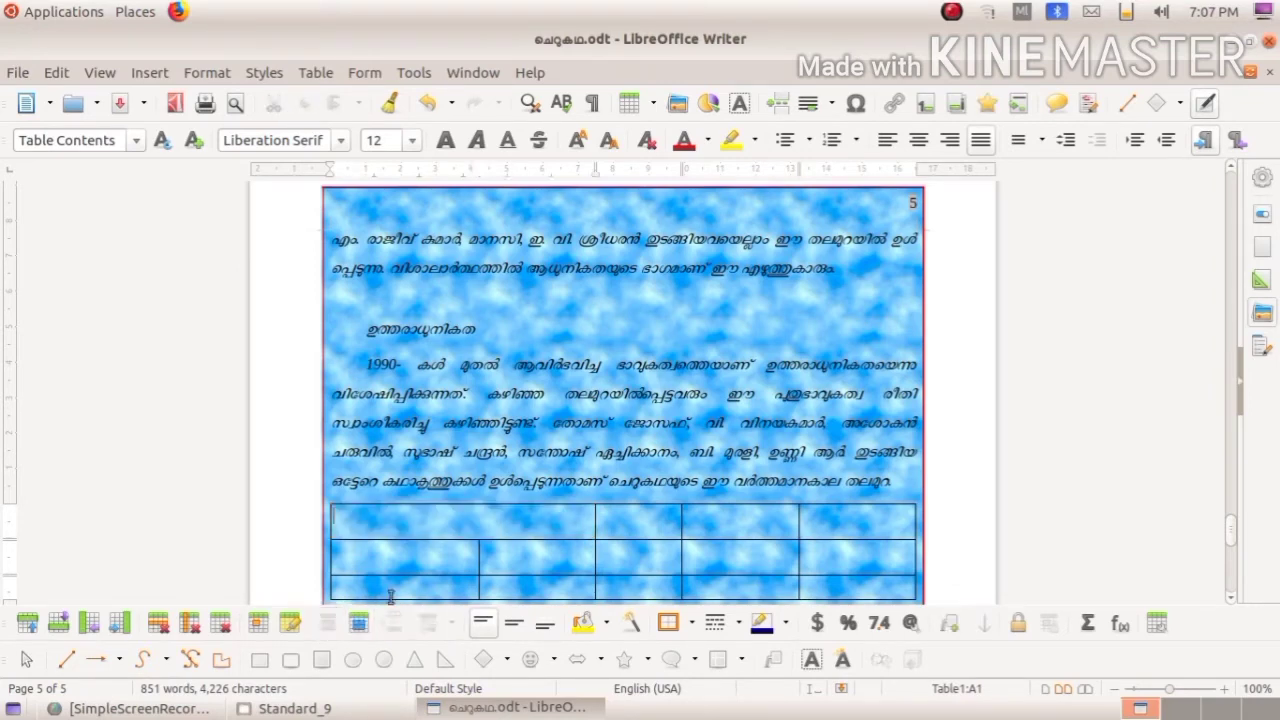
click(727, 521)
drag(727, 521, 730, 552)
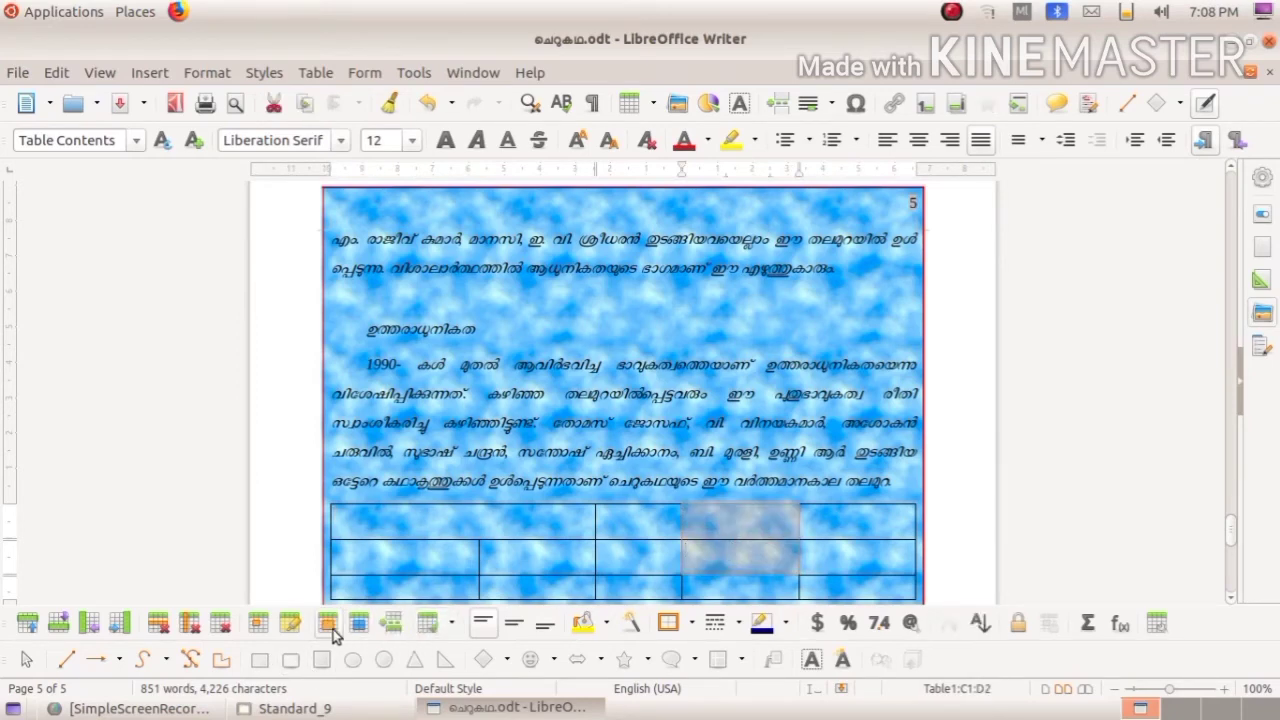
click(332, 629)
scroll(600, 482, down, 2)
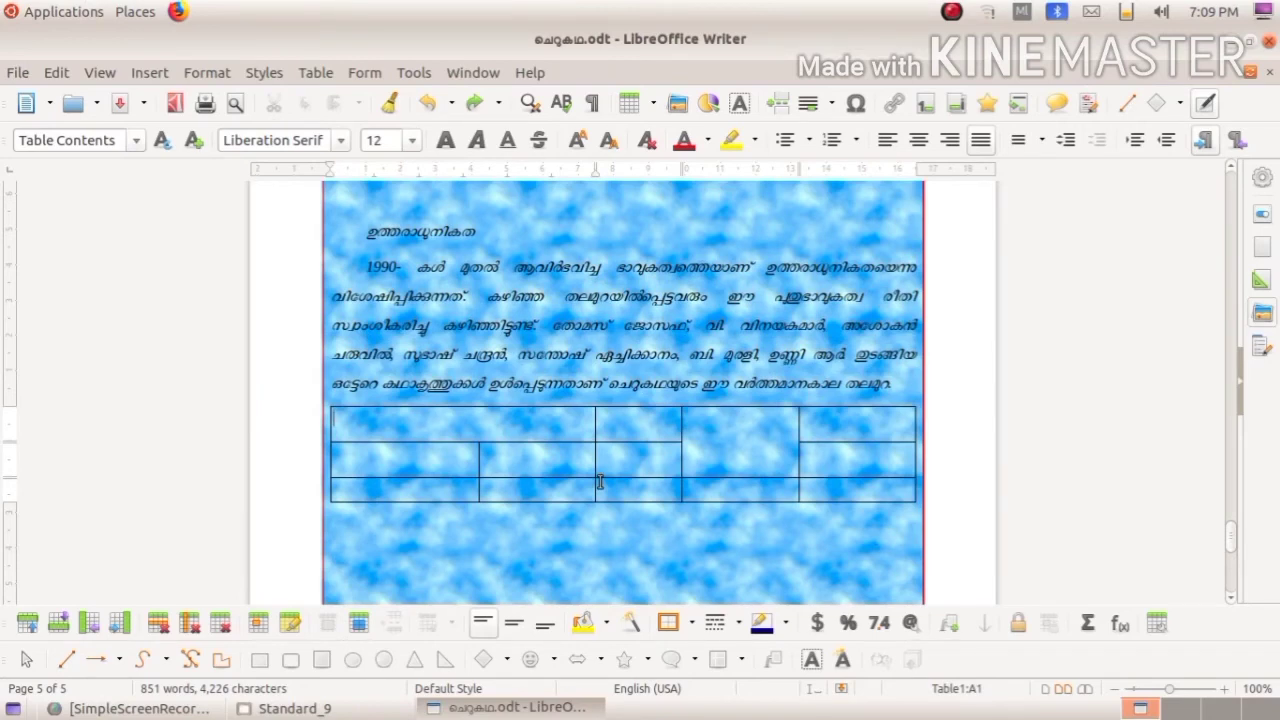
Insert a row above the table's top row and a column to the left of its first column
click(315, 74)
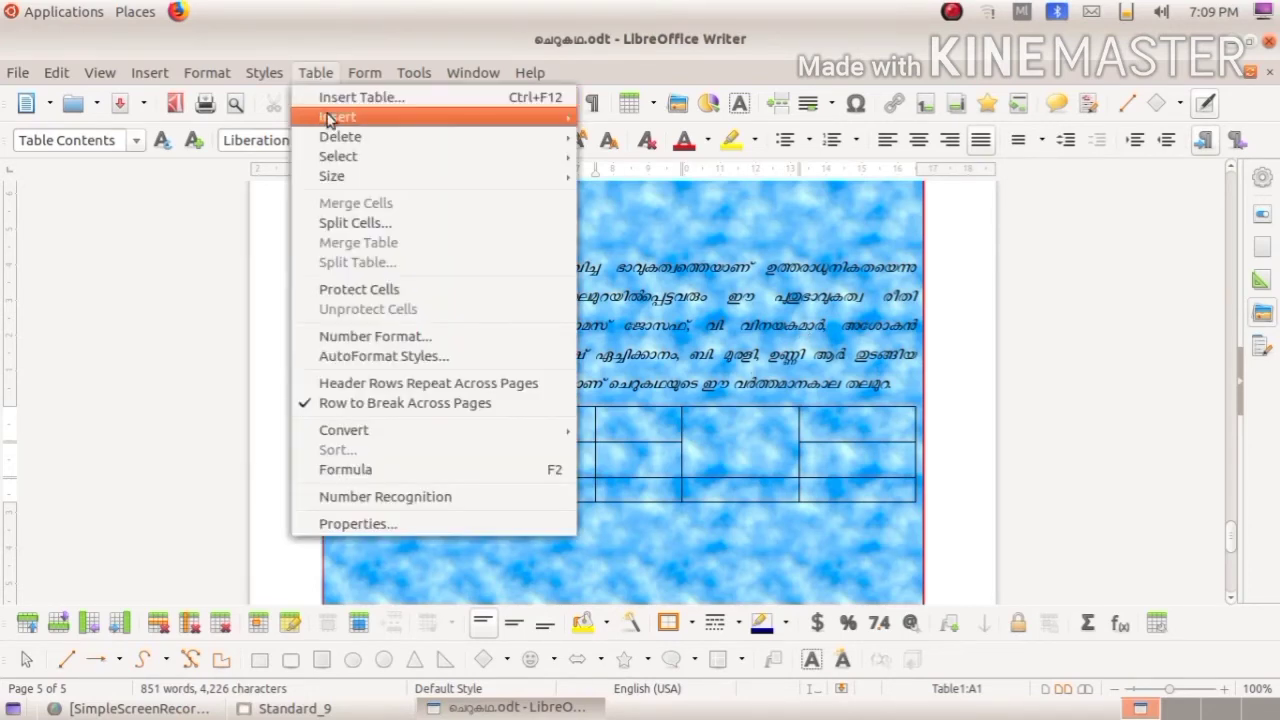
mouse_move(334, 120)
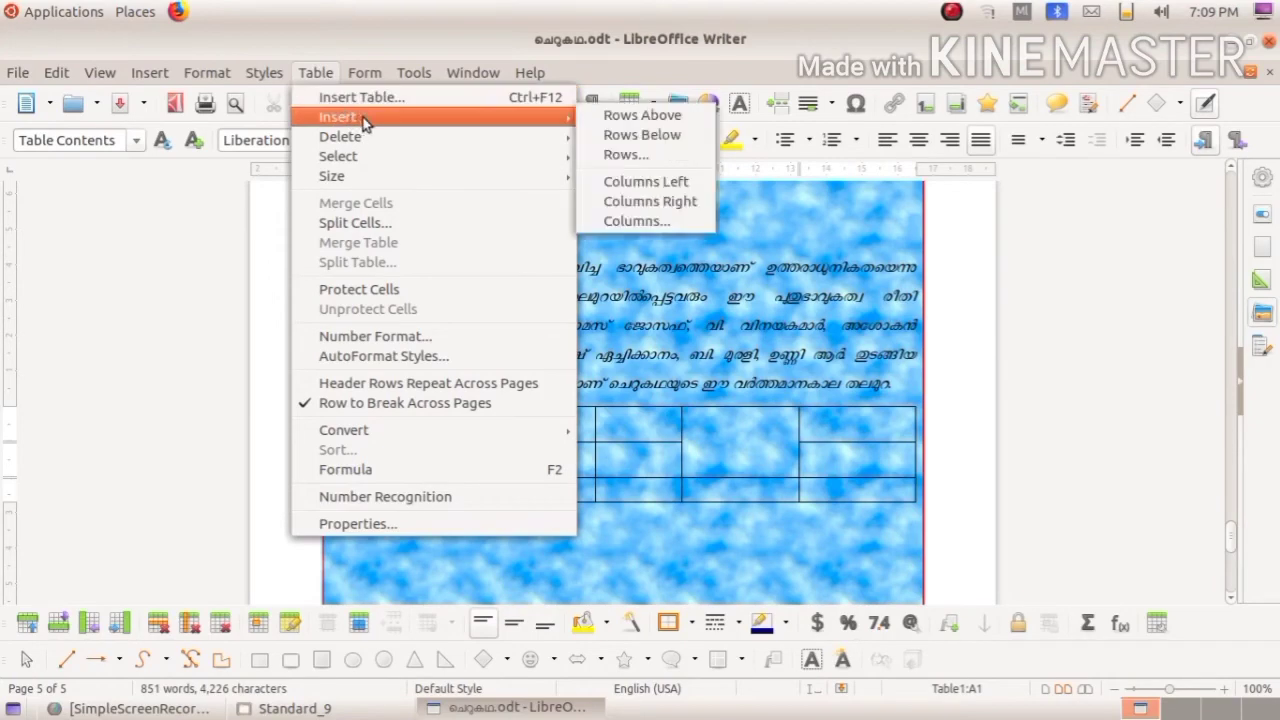
click(623, 118)
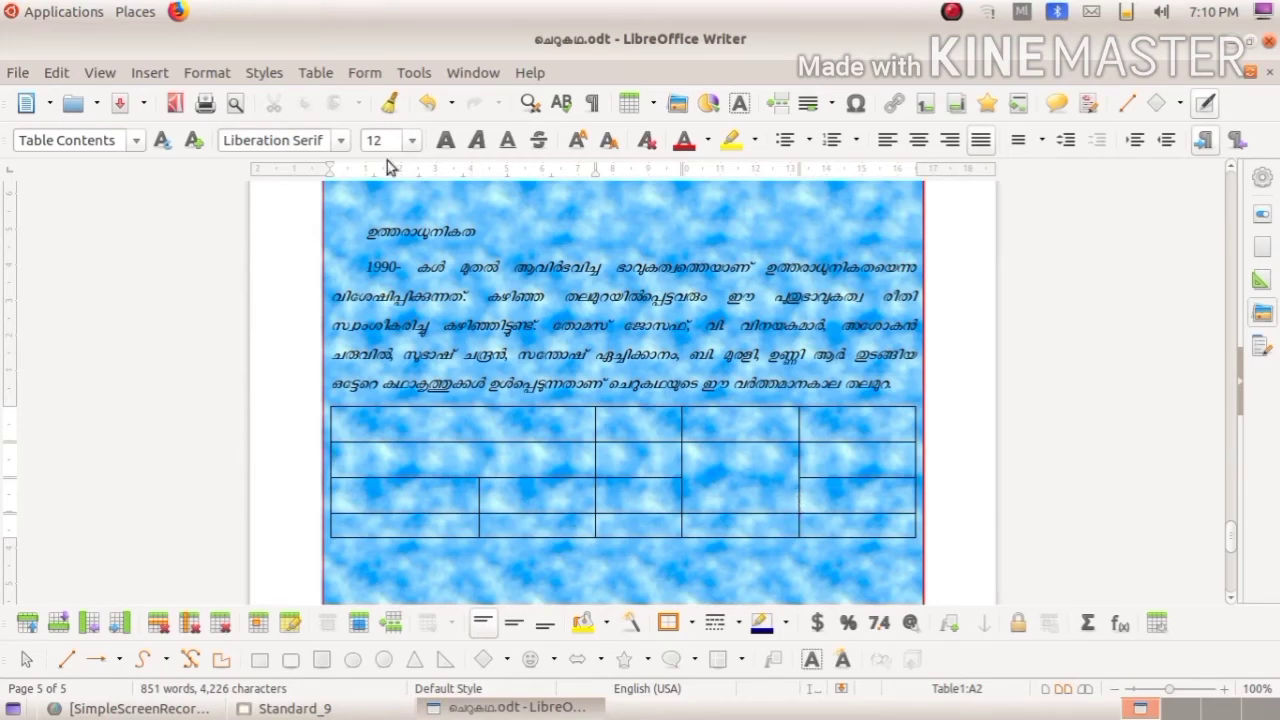
click(316, 74)
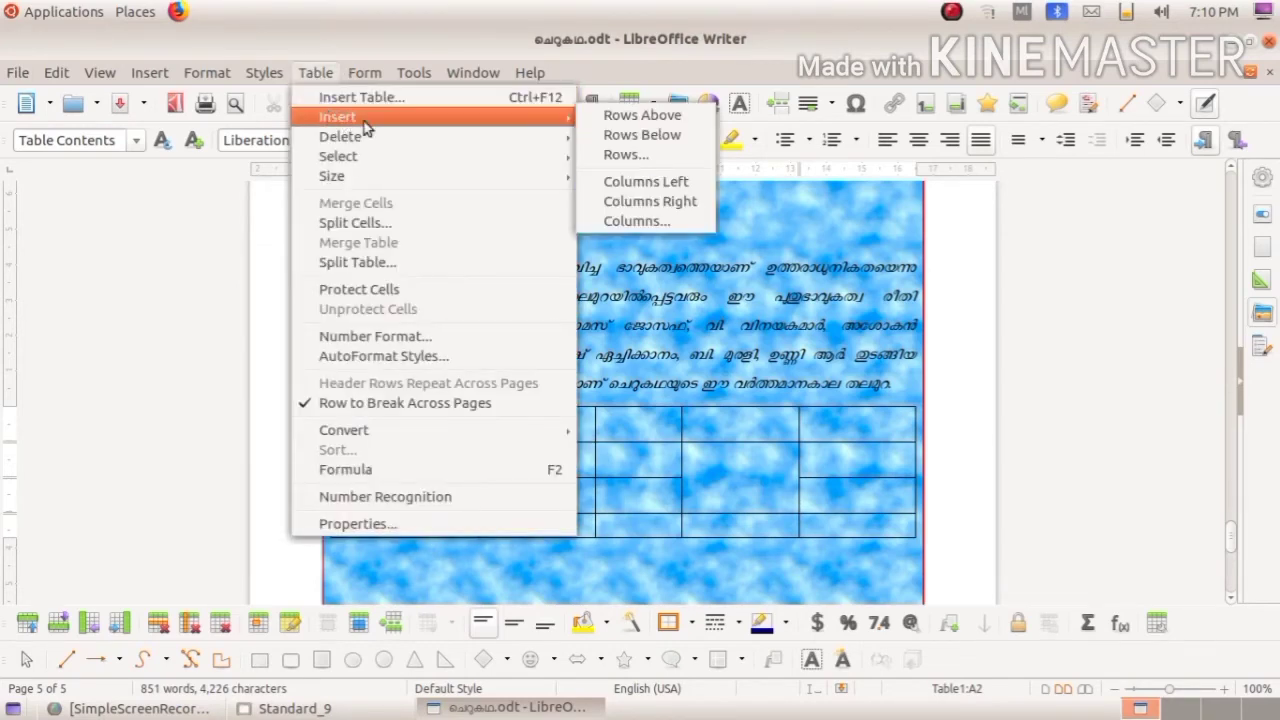
click(651, 181)
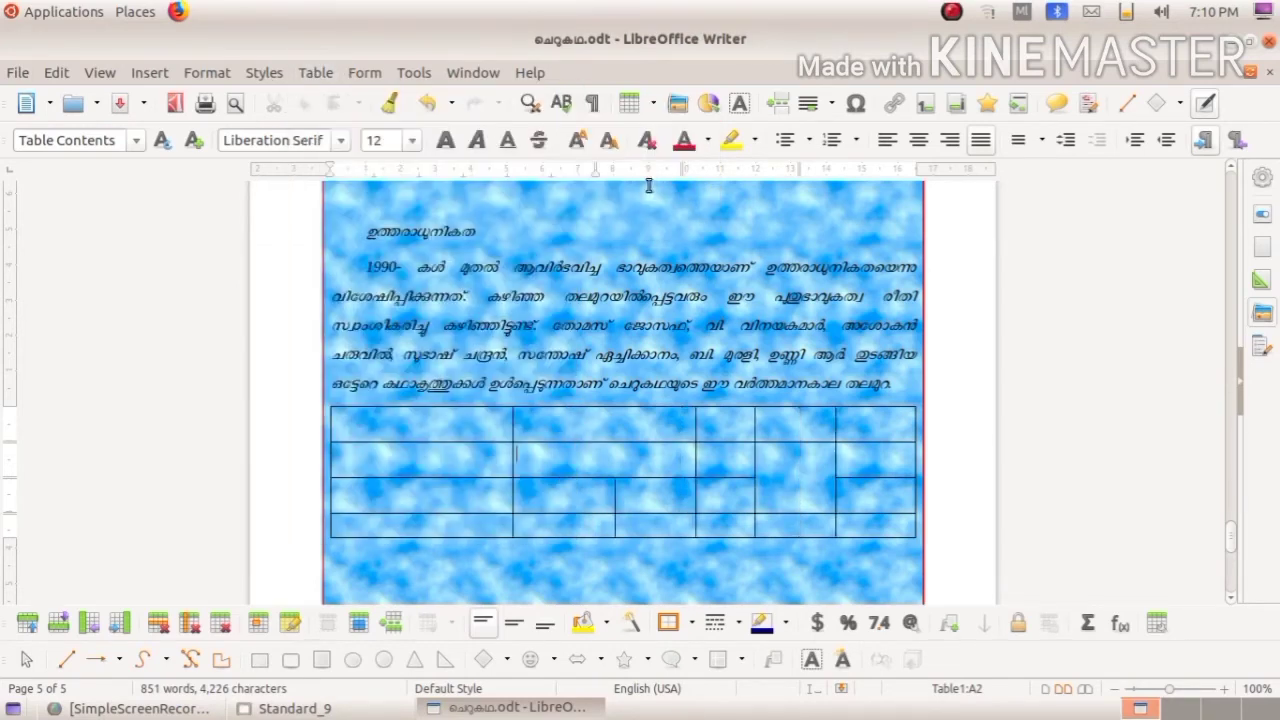
Insert 3 rows before the table's second row
click(297, 73)
mouse_move(383, 120)
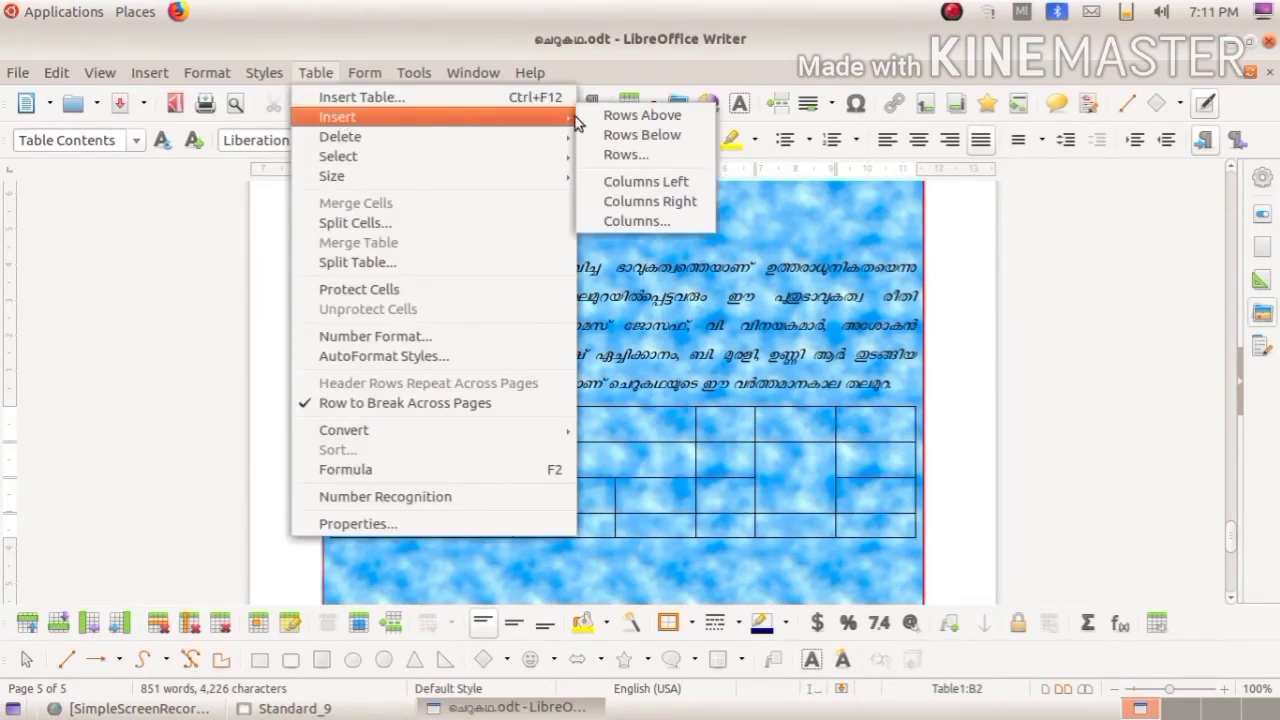
click(638, 157)
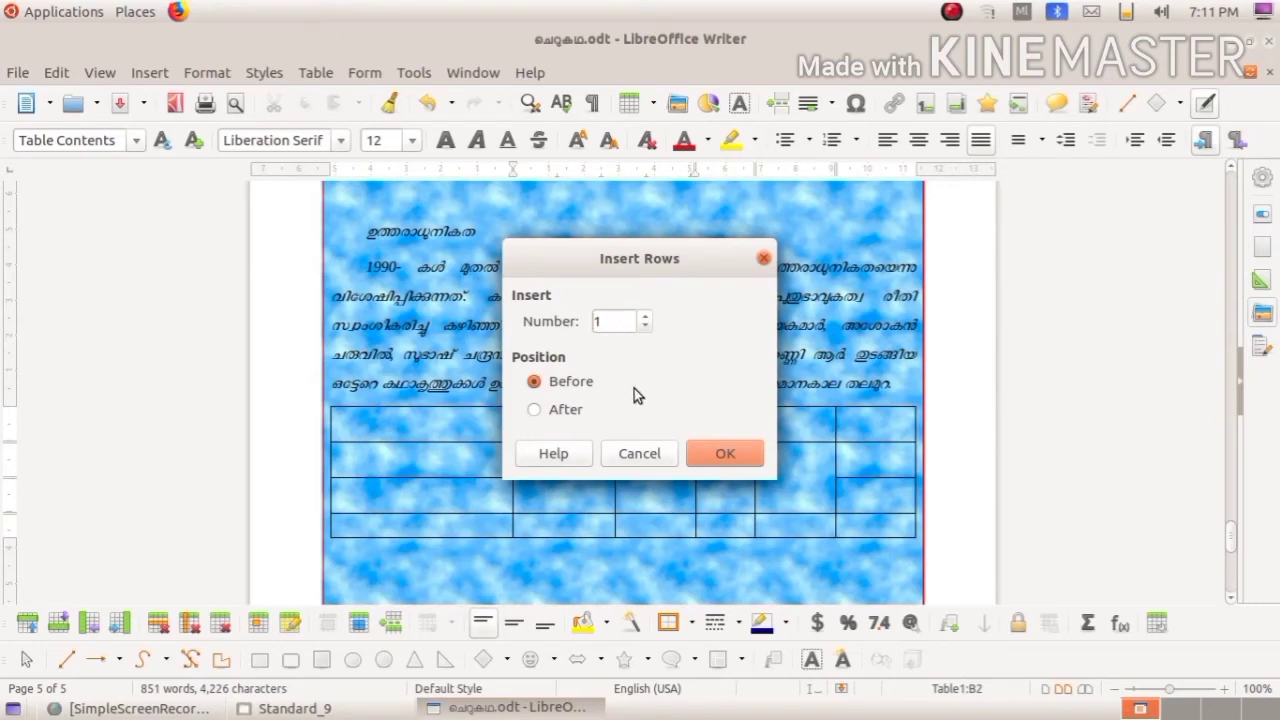
click(648, 319)
click(648, 319)
click(722, 453)
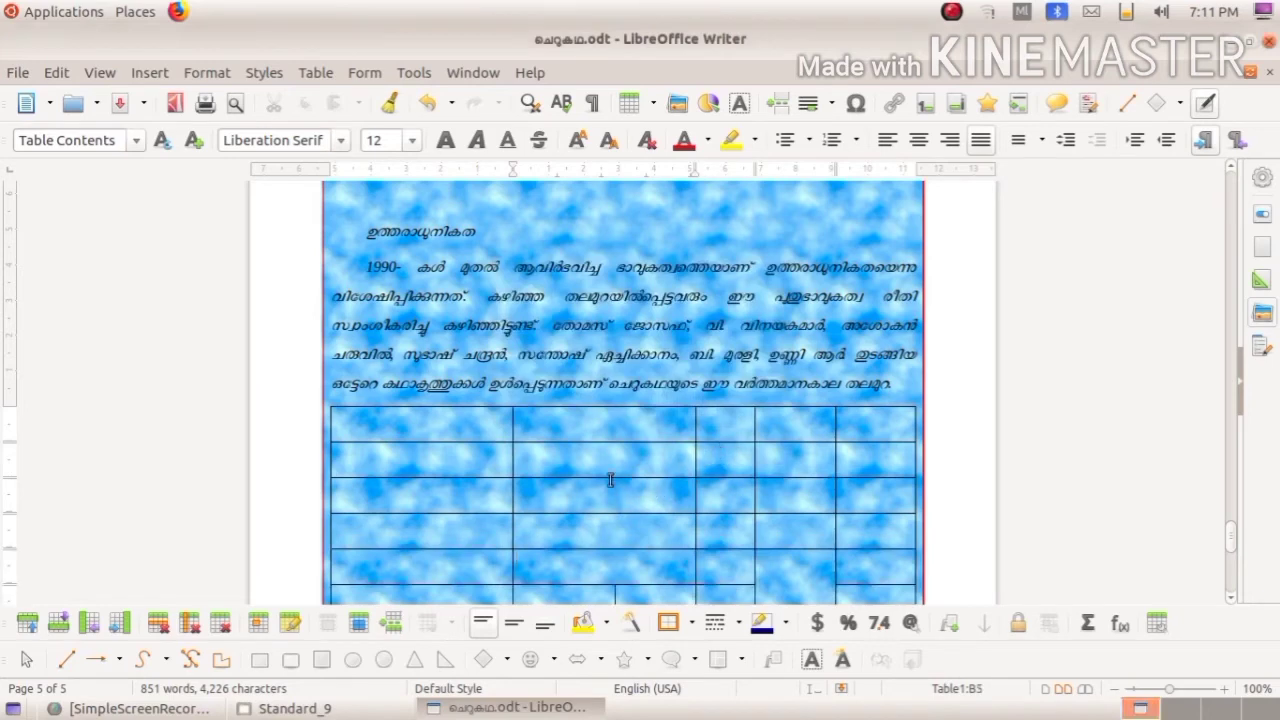
Insert 3 columns after the table's second column
click(316, 72)
mouse_move(388, 118)
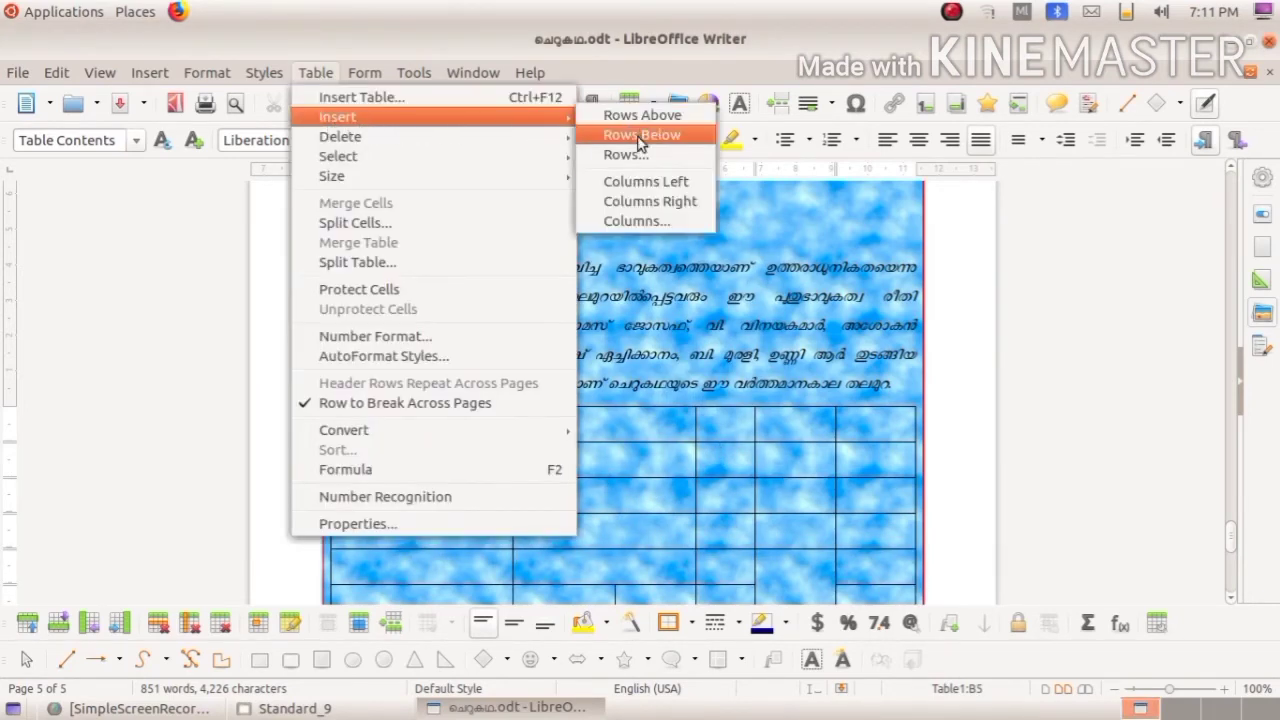
click(644, 220)
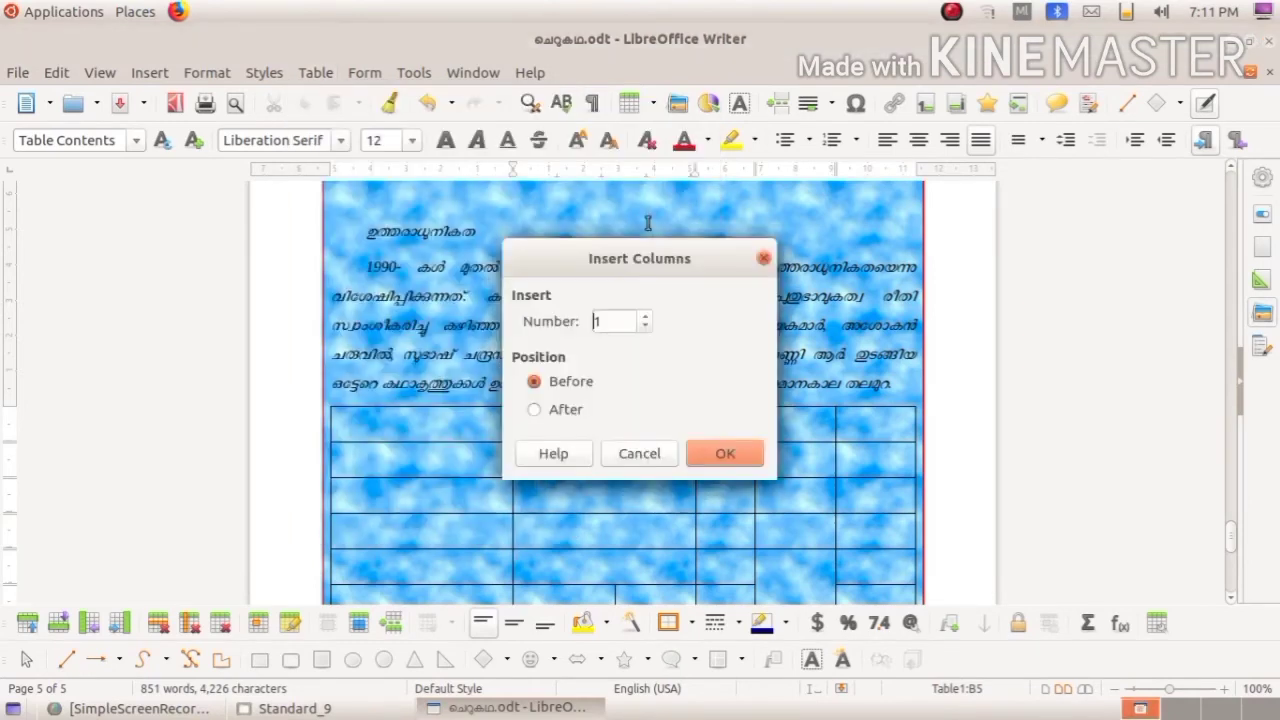
click(645, 316)
click(645, 316)
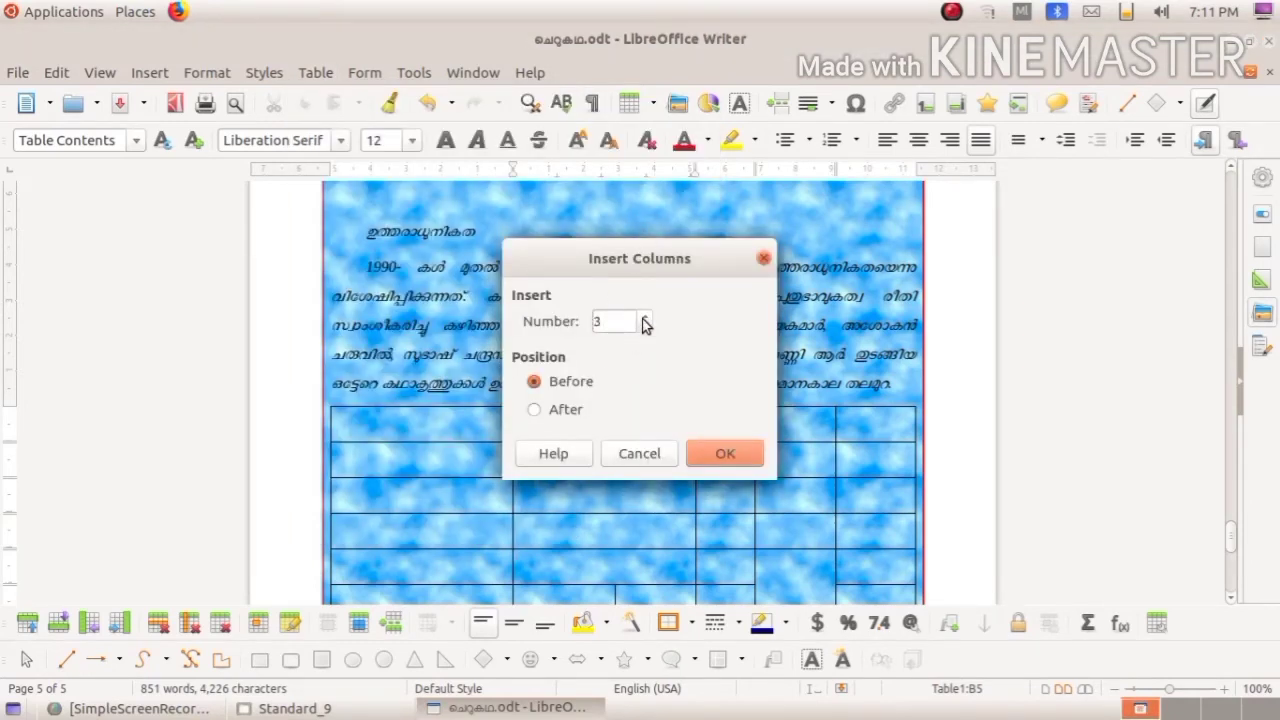
click(567, 407)
click(715, 446)
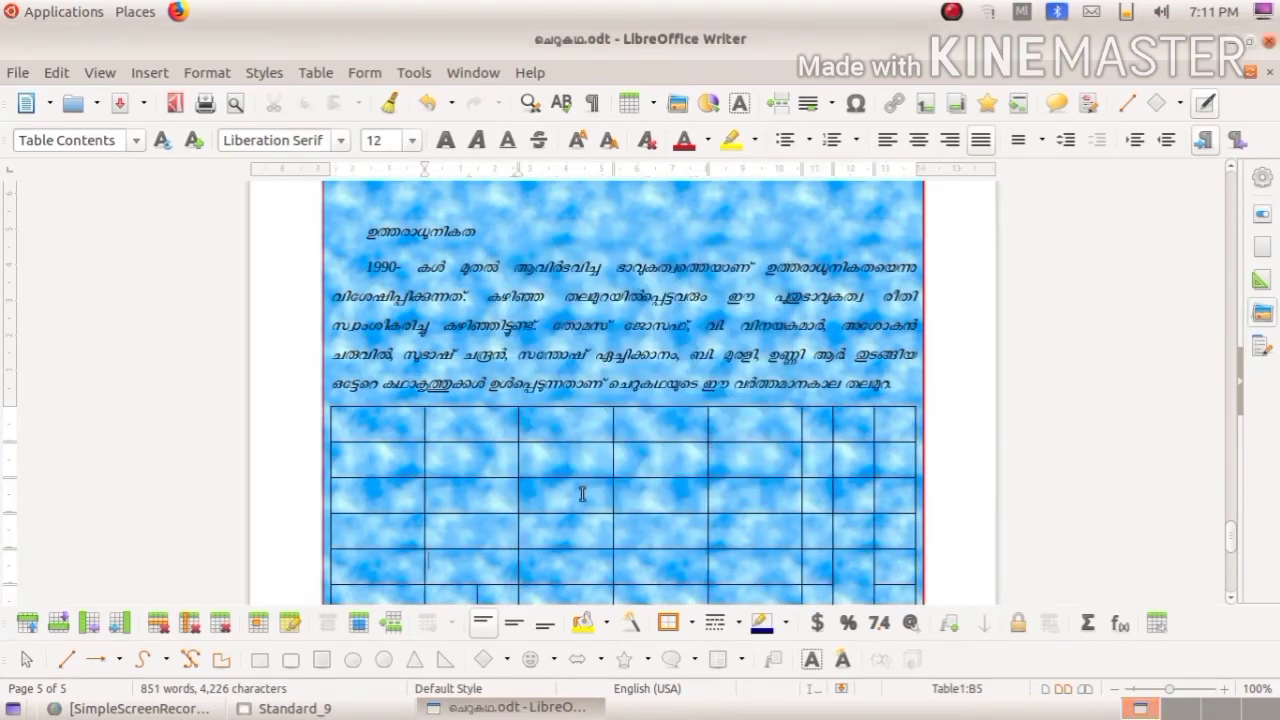
Review the formatted pages from the table on page 5 back to the title and image on the first page
scroll(586, 491, down, 1)
scroll(585, 344, up, 12)
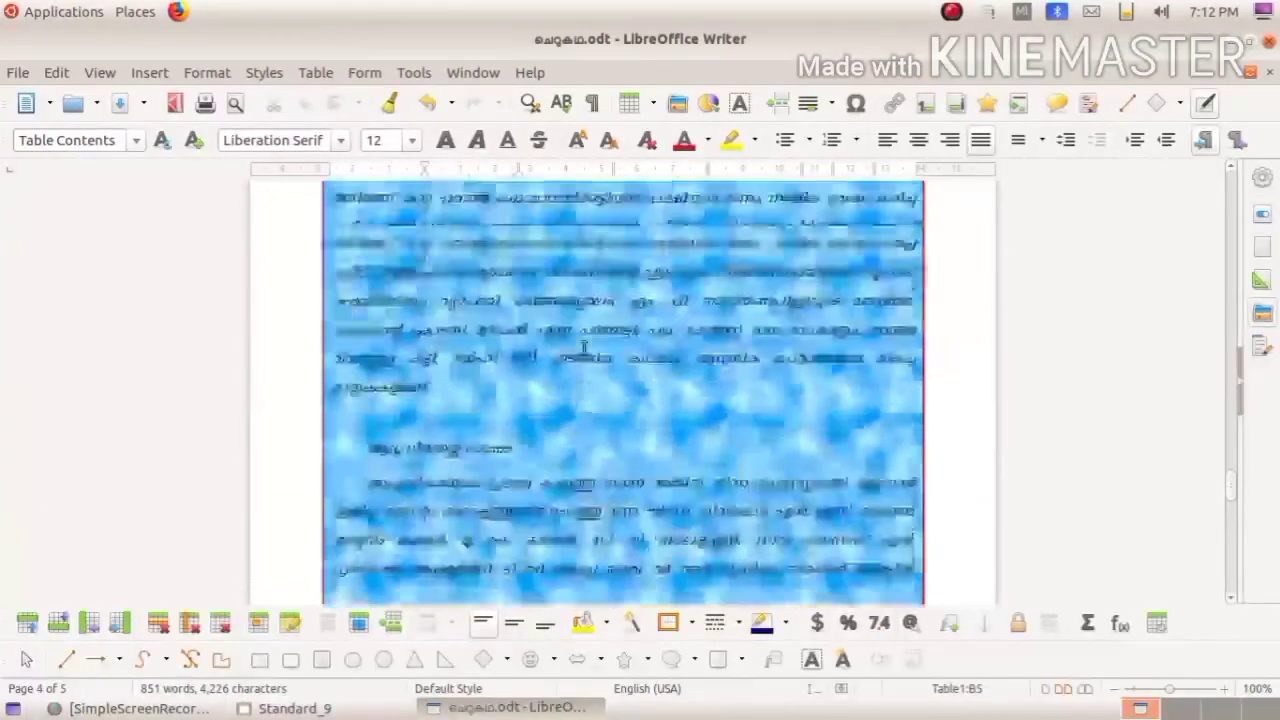
scroll(584, 347, up, 10)
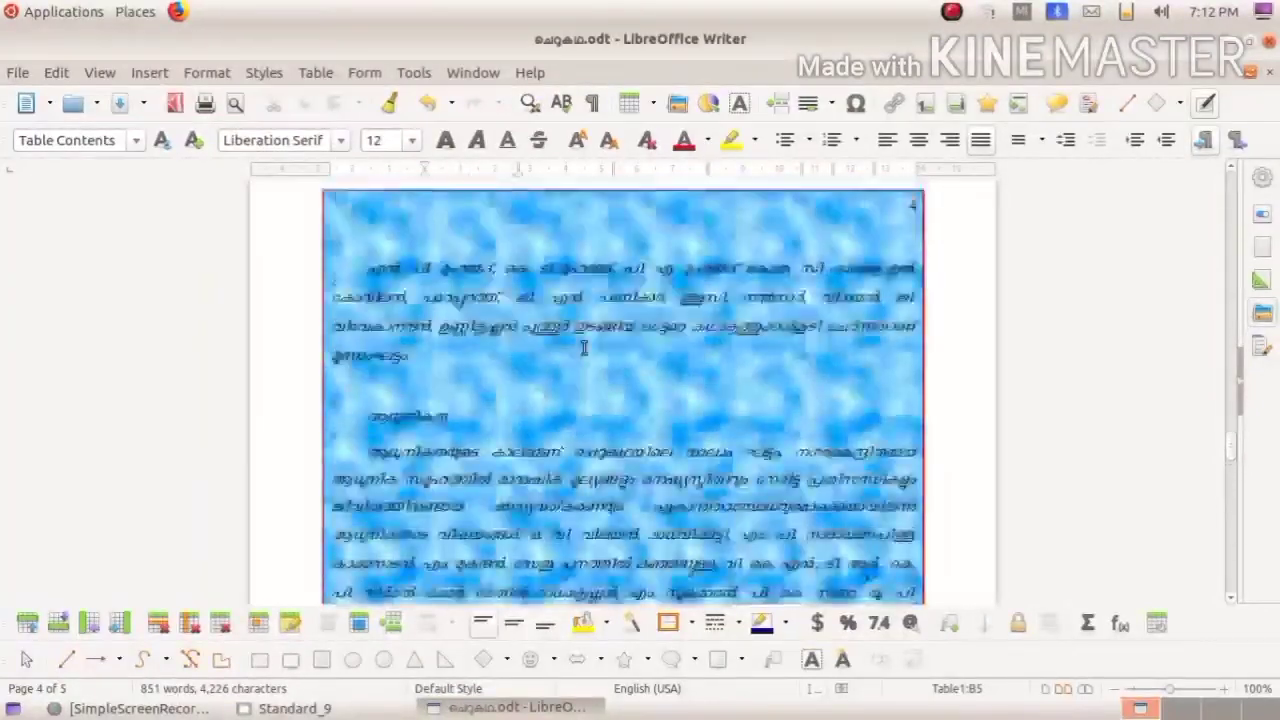
scroll(584, 347, up, 4)
scroll(585, 348, up, 10)
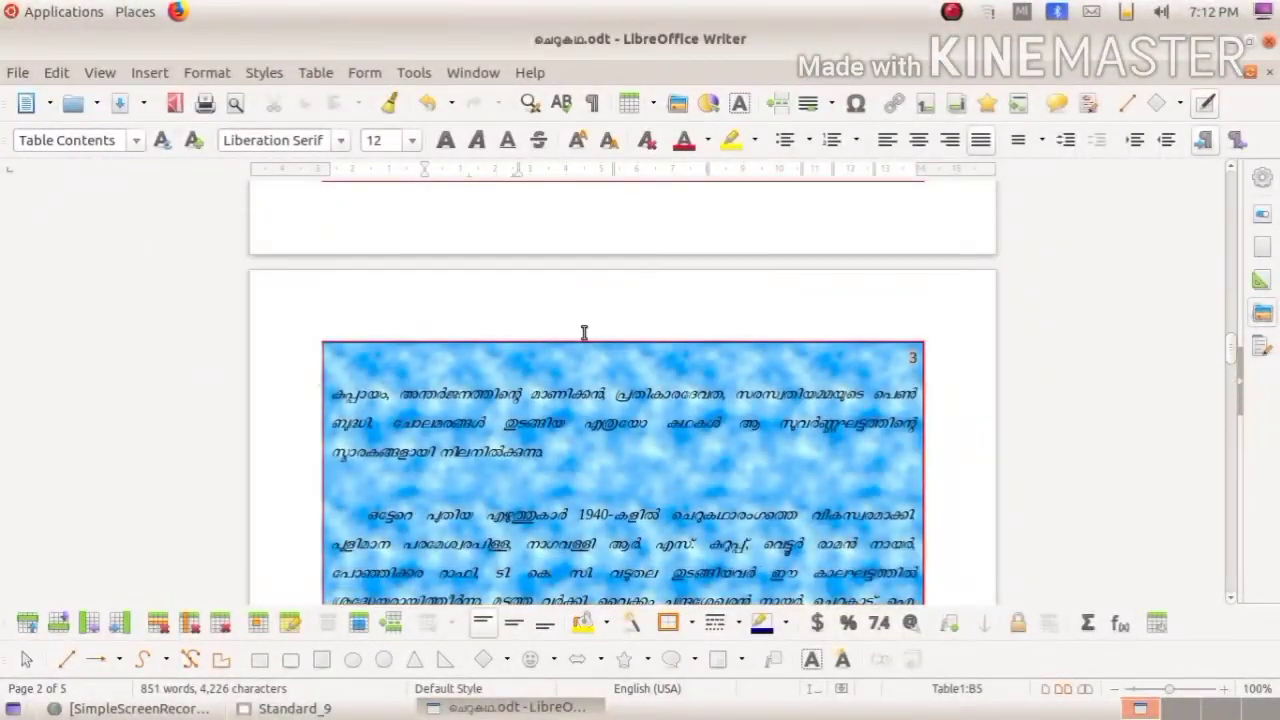
scroll(585, 345, up, 4)
scroll(578, 341, up, 20)
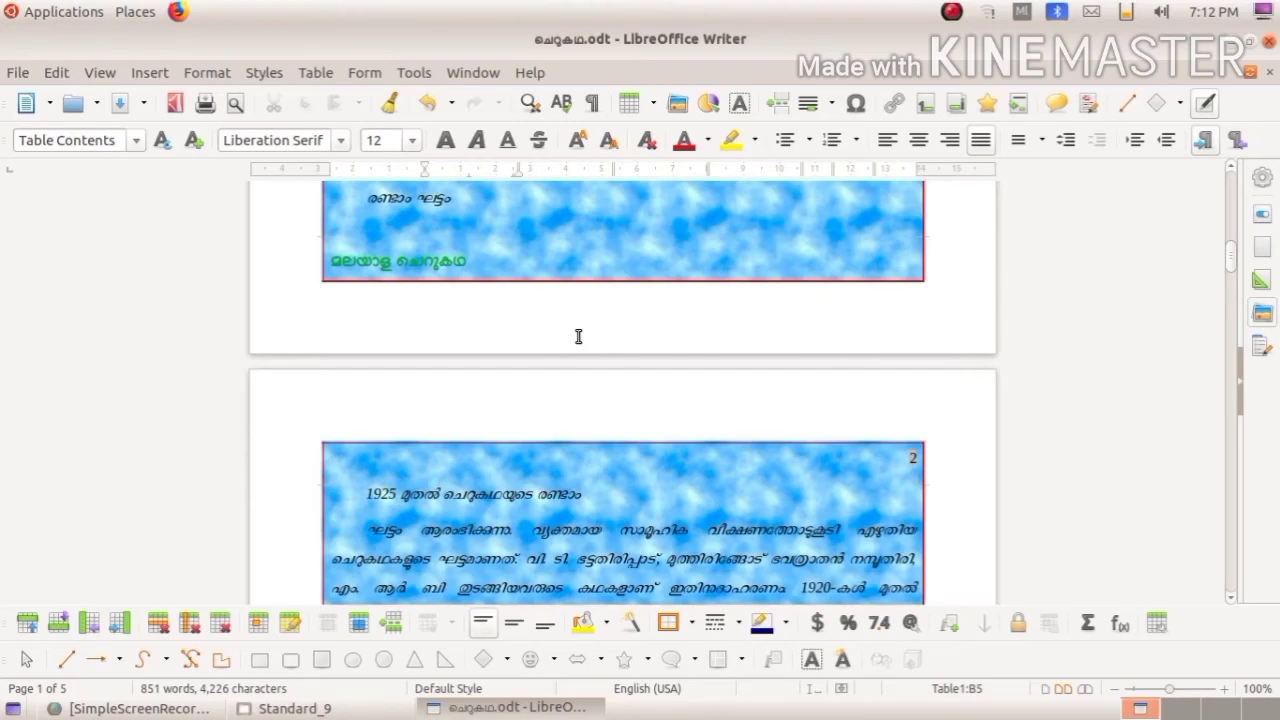
scroll(578, 336, up, 20)
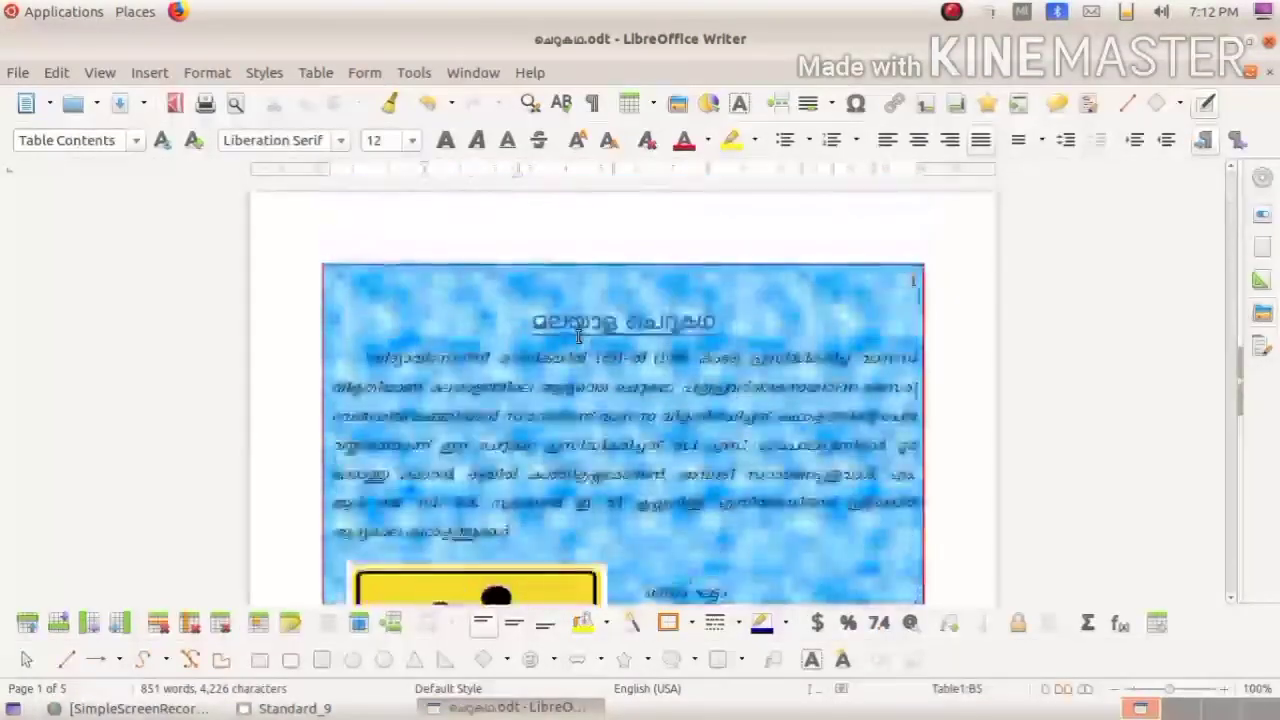